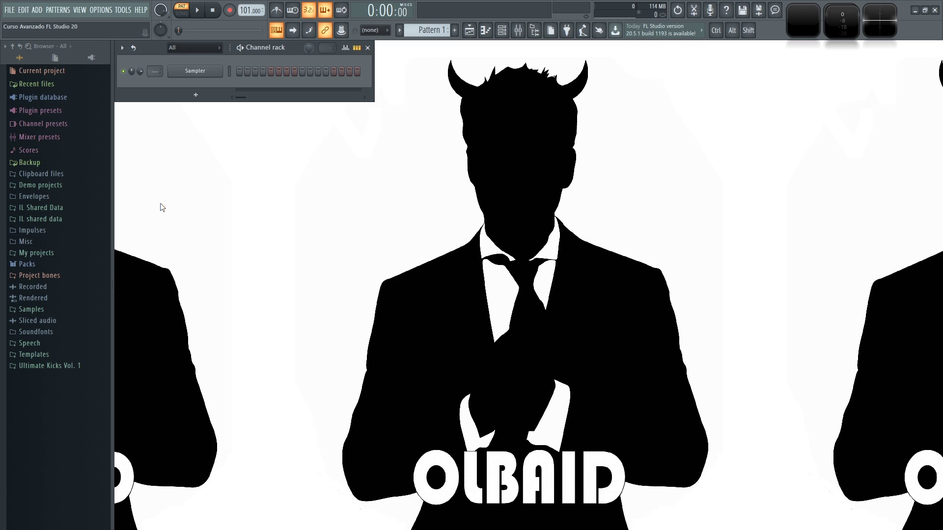
Add an FPC drum machine channel to the channel rack and enlarge its plugin window.
{"action": "left_click", "coordinate": [195, 95]}
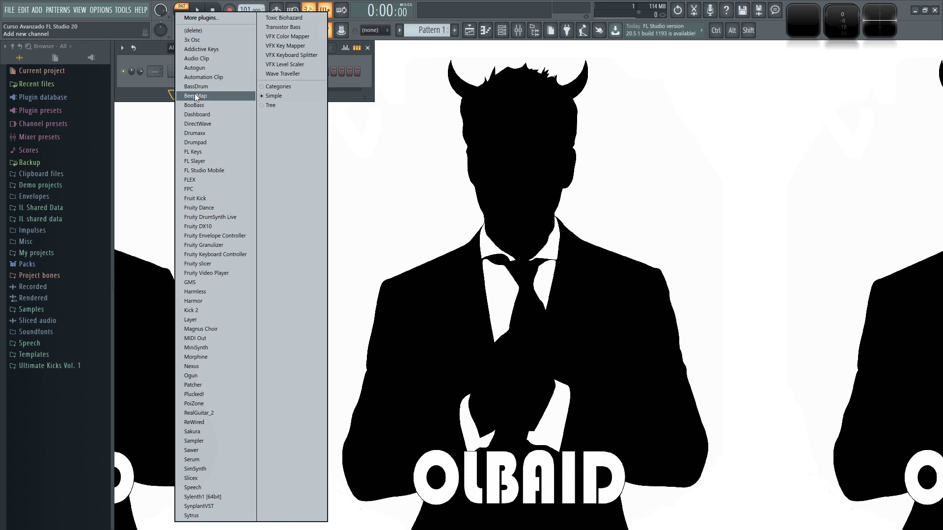
{"action": "left_click", "coordinate": [193, 190]}
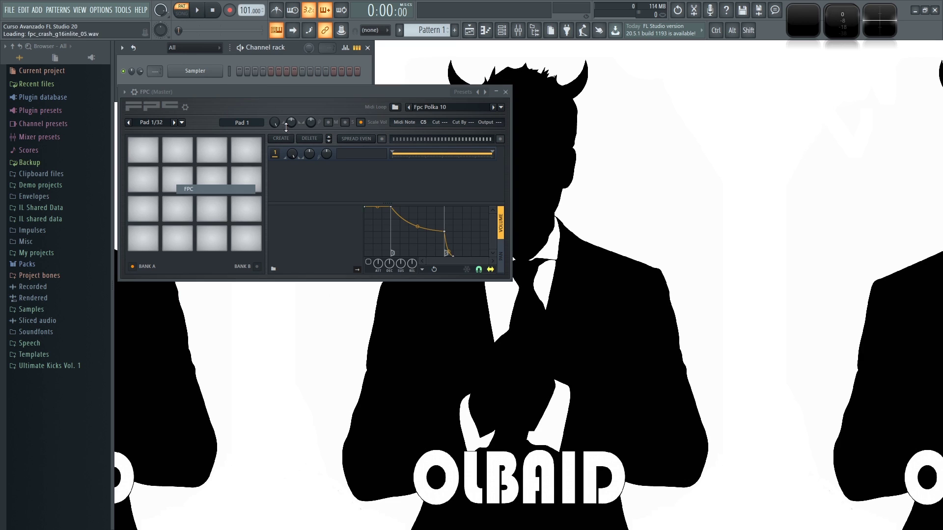
{"action": "left_click_drag", "start_coordinate": [260, 92], "coordinate": [340, 152]}
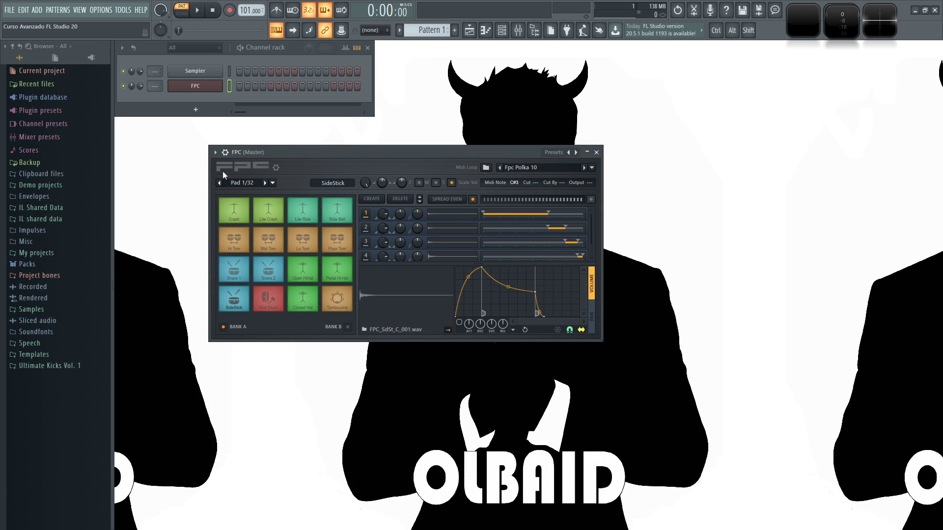
{"action": "left_click_drag", "start_coordinate": [369, 153], "coordinate": [337, 128]}
{"action": "left_click_drag", "start_coordinate": [564, 322], "coordinate": [774, 511]}
{"action": "left_click_drag", "start_coordinate": [453, 130], "coordinate": [462, 102]}
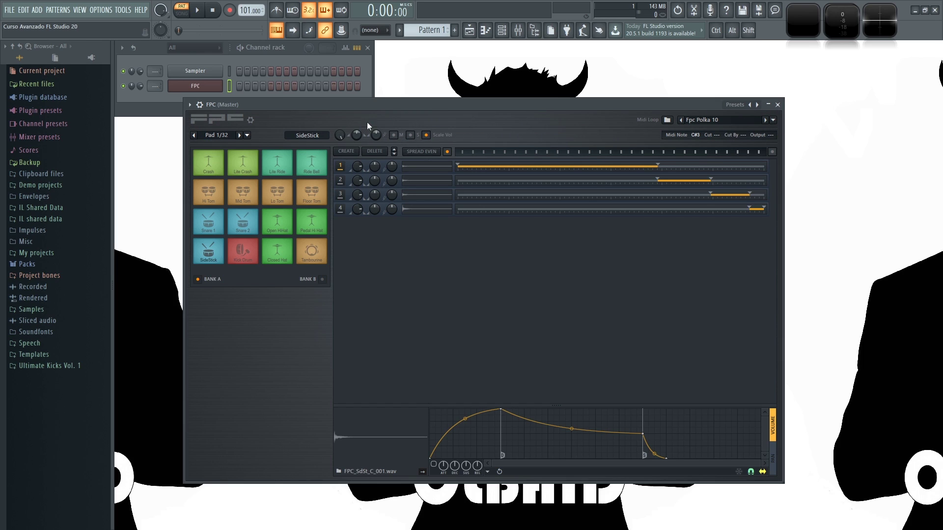
{"action": "left_click_drag", "start_coordinate": [374, 102], "coordinate": [399, 114]}
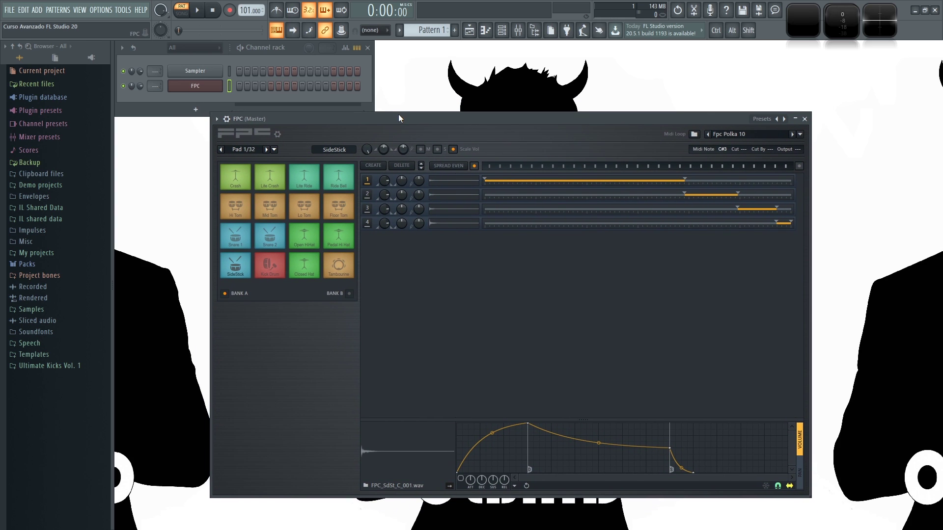
Audition the Crash, Lite Crash, Lite Ride and Ride Bell pads in FPC.
{"action": "left_click", "coordinate": [240, 177]}
{"action": "left_click", "coordinate": [270, 178]}
{"action": "left_click", "coordinate": [304, 178]}
{"action": "left_click", "coordinate": [339, 178]}
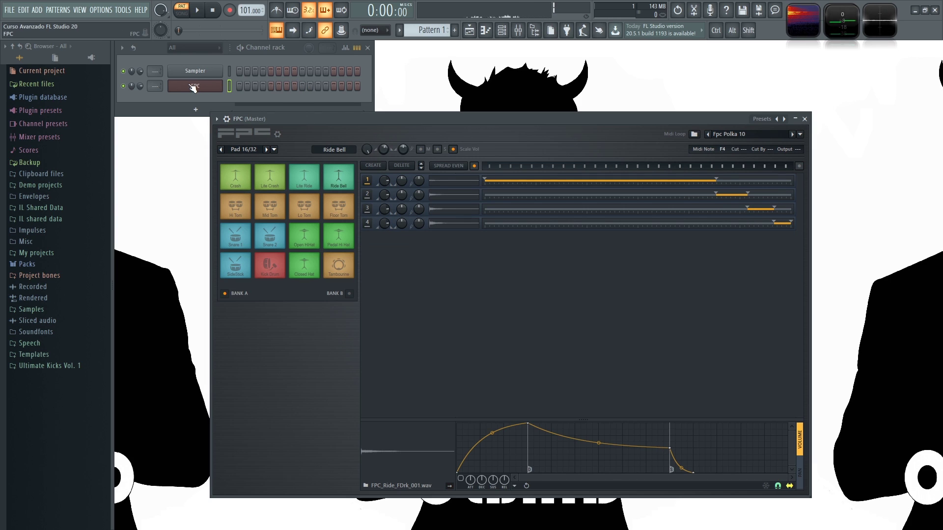
Open the FPC channel's piano roll and audition the Lite Crash, Ride Bell and Pedal Hi Hat keys.
{"action": "right_click", "coordinate": [219, 85]}
{"action": "left_click", "coordinate": [234, 91]}
{"action": "scroll", "coordinate": [227, 242], "scroll_direction": "up", "scroll_amount": 5}
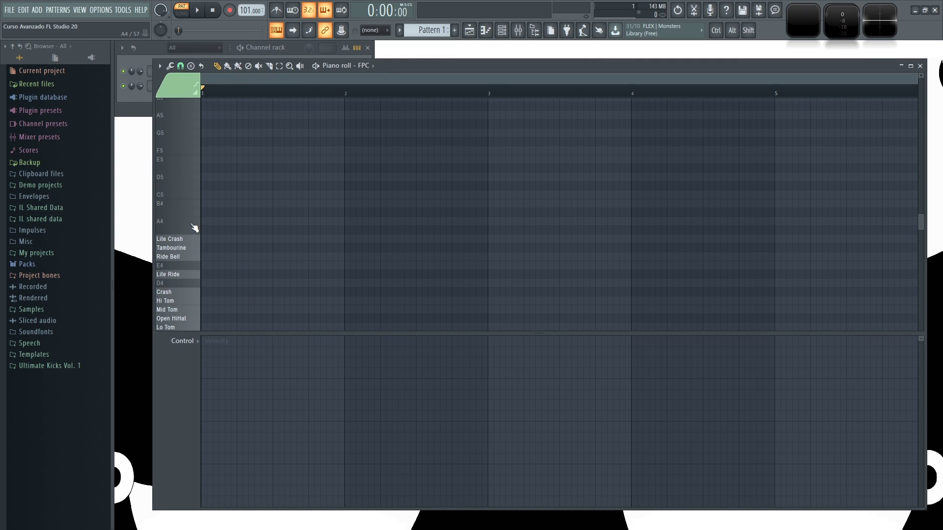
{"action": "scroll", "coordinate": [193, 216], "scroll_direction": "down", "scroll_amount": 4}
{"action": "left_click", "coordinate": [189, 136]}
{"action": "left_click", "coordinate": [193, 150]}
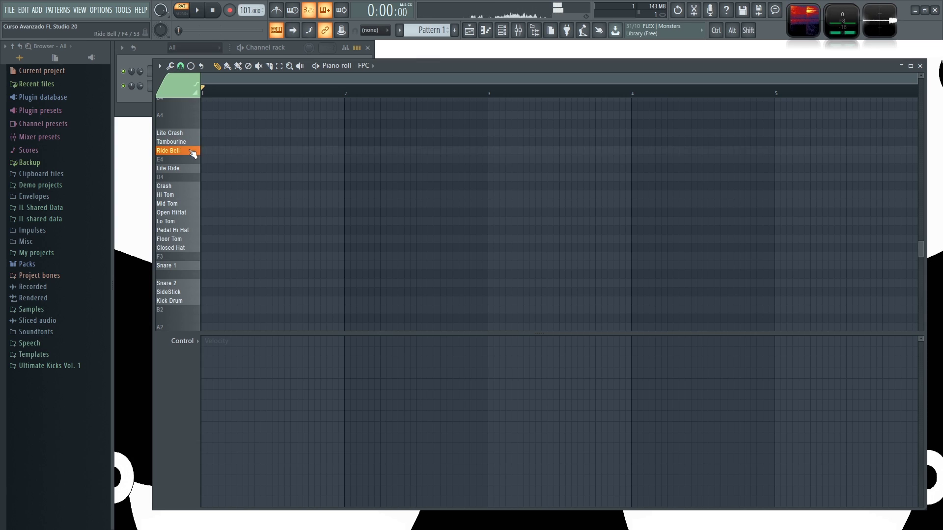
{"action": "left_click", "coordinate": [196, 230]}
{"action": "left_click", "coordinate": [197, 230]}
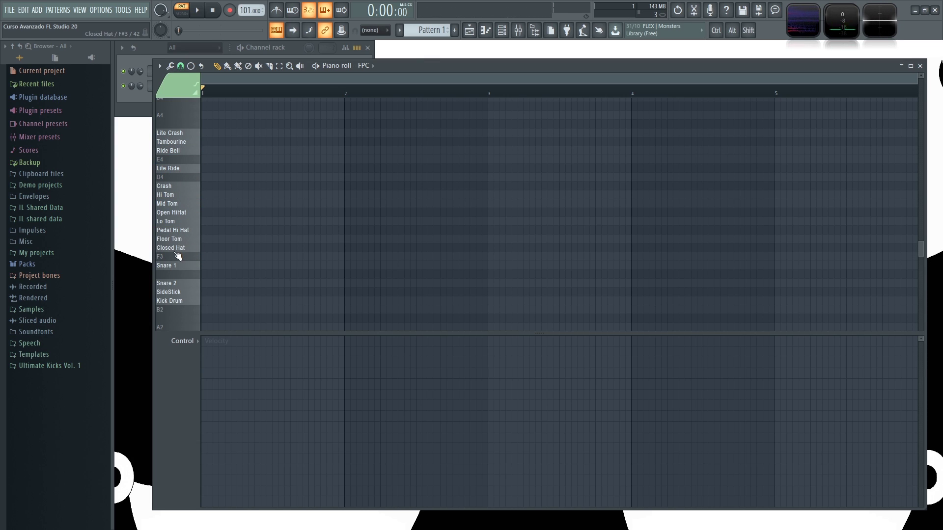
Audition the Mid Tom and Hi Tom keys repeatedly in the piano roll at different velocities.
{"action": "scroll", "coordinate": [204, 236], "scroll_direction": "down", "scroll_amount": 2}
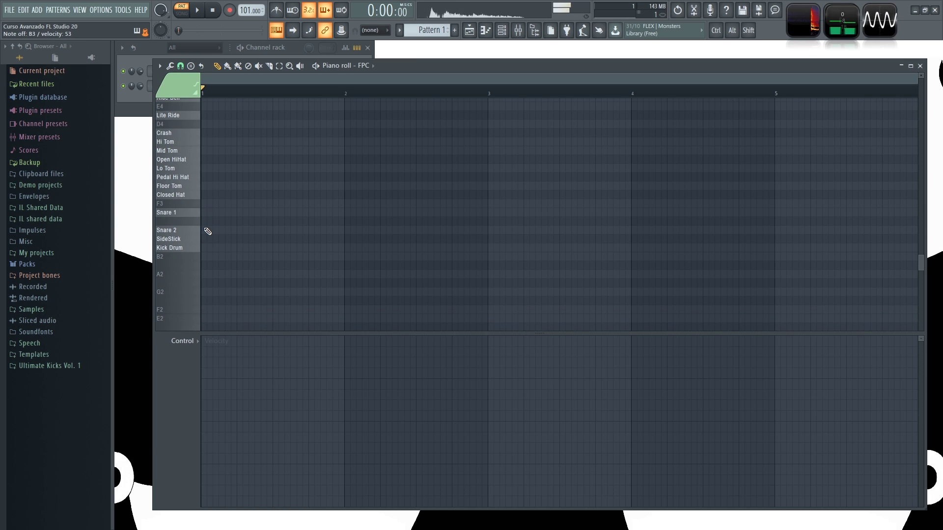
{"action": "left_click", "coordinate": [195, 154]}
{"action": "left_click", "coordinate": [195, 155]}
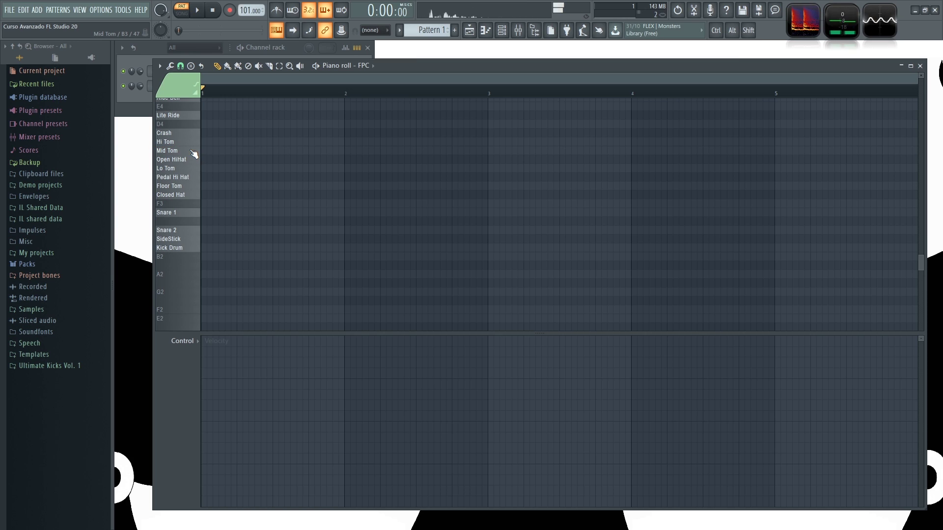
{"action": "left_click", "coordinate": [194, 154]}
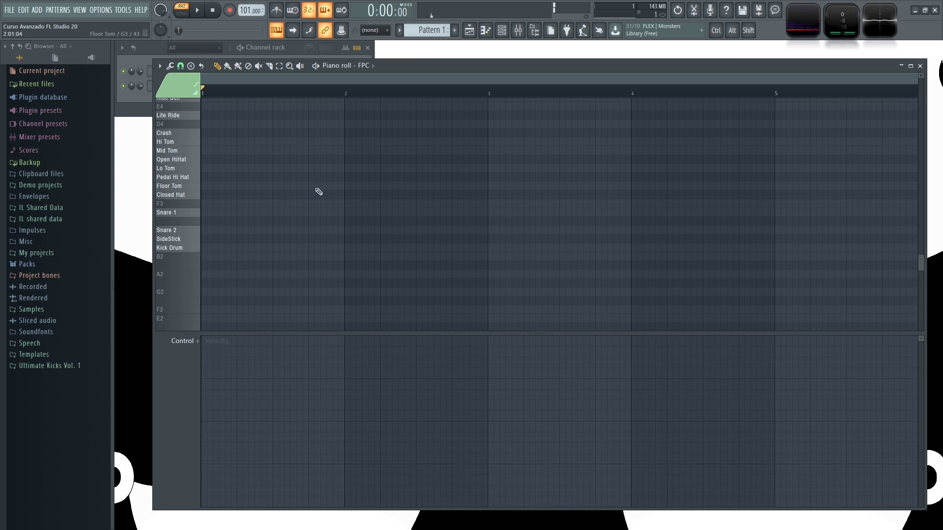
{"action": "left_click", "coordinate": [195, 154]}
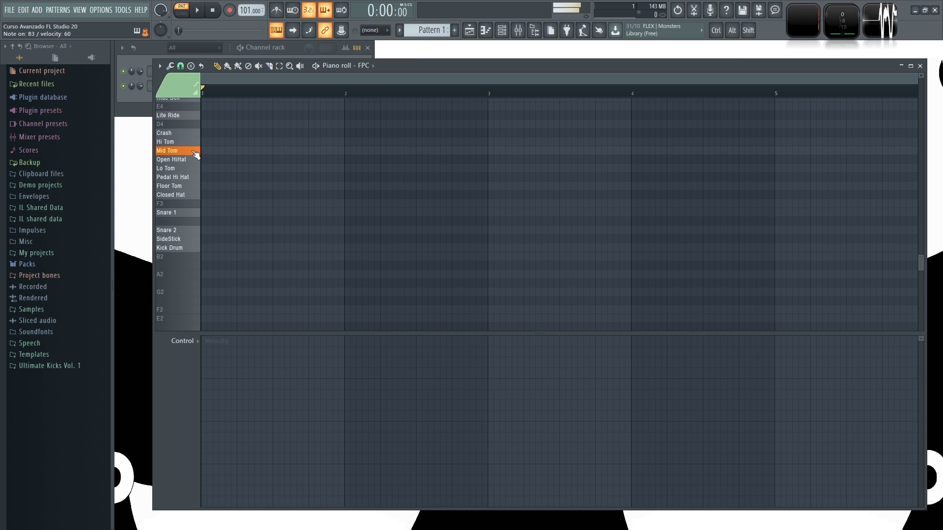
{"action": "left_click", "coordinate": [196, 143]}
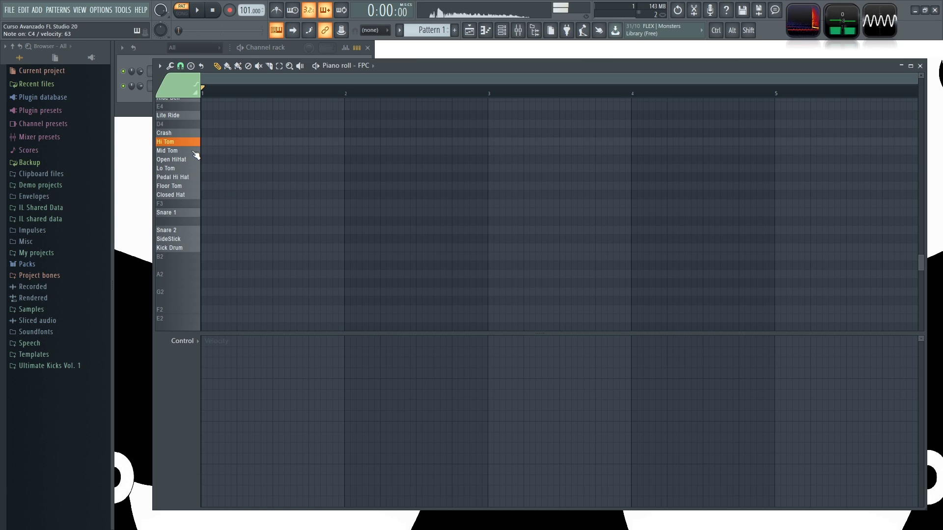
{"action": "left_click", "coordinate": [196, 144]}
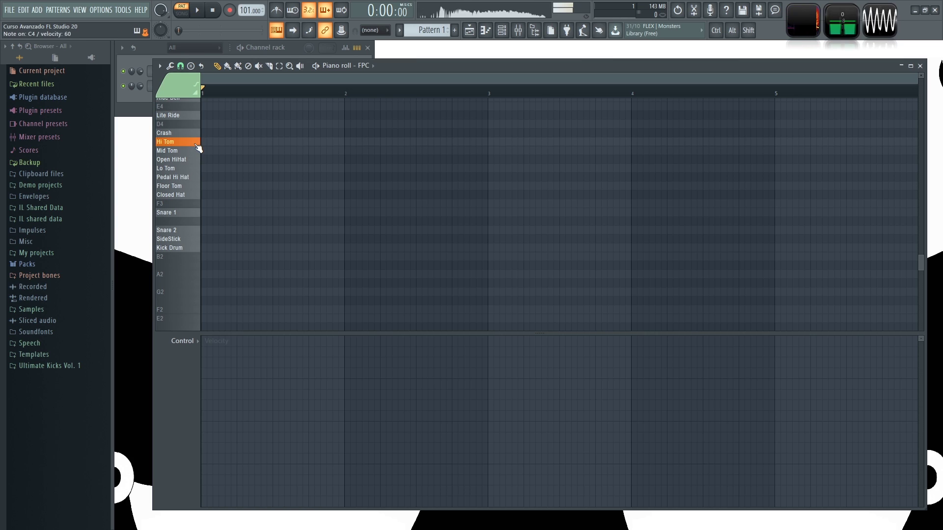
{"action": "left_click", "coordinate": [193, 144]}
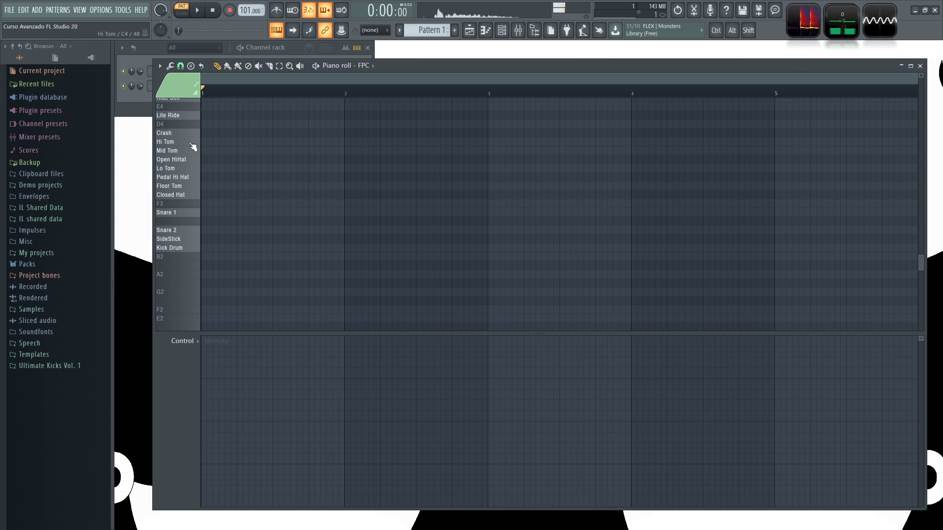
{"action": "left_click", "coordinate": [193, 144]}
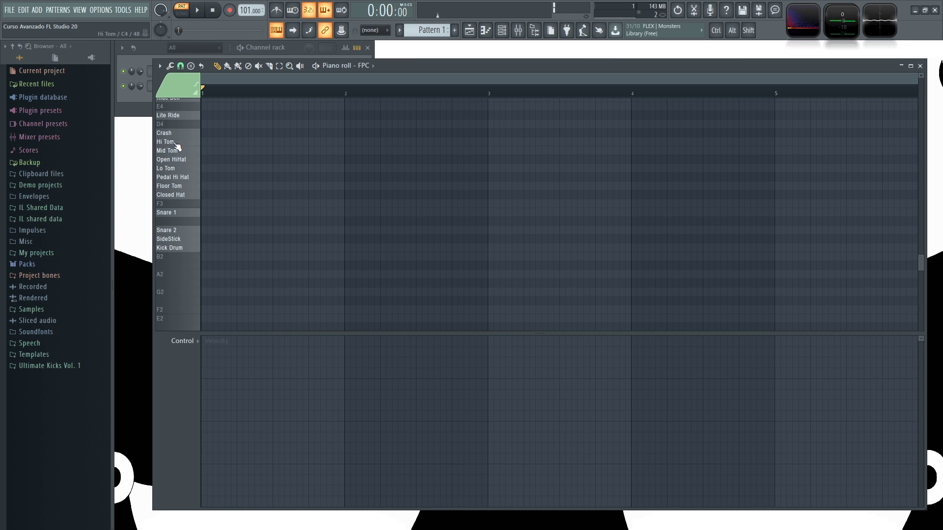
{"action": "left_click", "coordinate": [193, 143]}
{"action": "left_click", "coordinate": [198, 144]}
{"action": "left_click", "coordinate": [199, 143]}
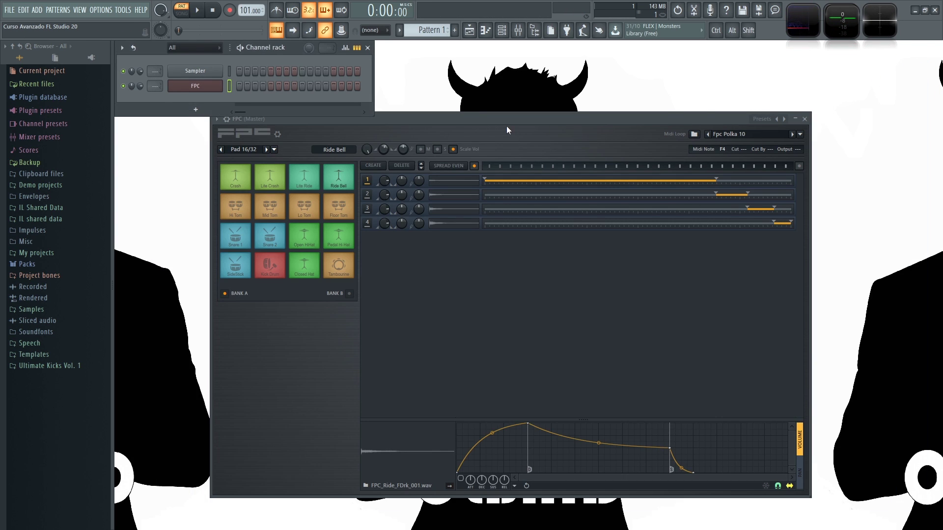
View the FPC drumloops folder through FPC's MIDI loop file browser without loading a file.
{"action": "left_click_drag", "start_coordinate": [487, 120], "coordinate": [473, 119]}
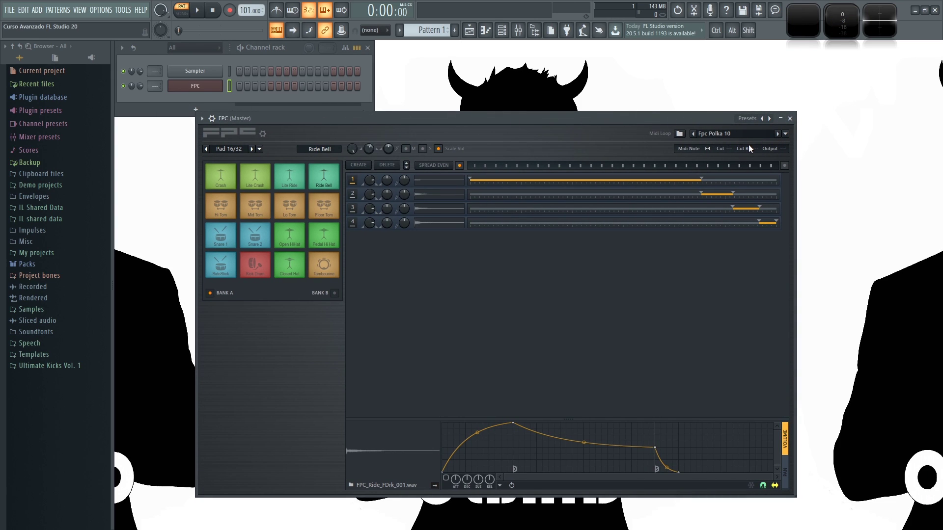
{"action": "left_click", "coordinate": [680, 134]}
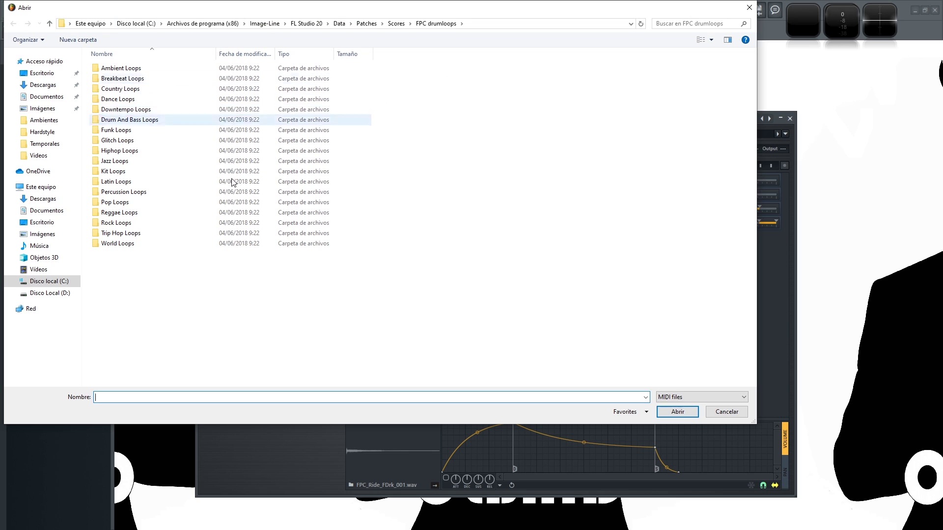
{"action": "left_click", "coordinate": [726, 412]}
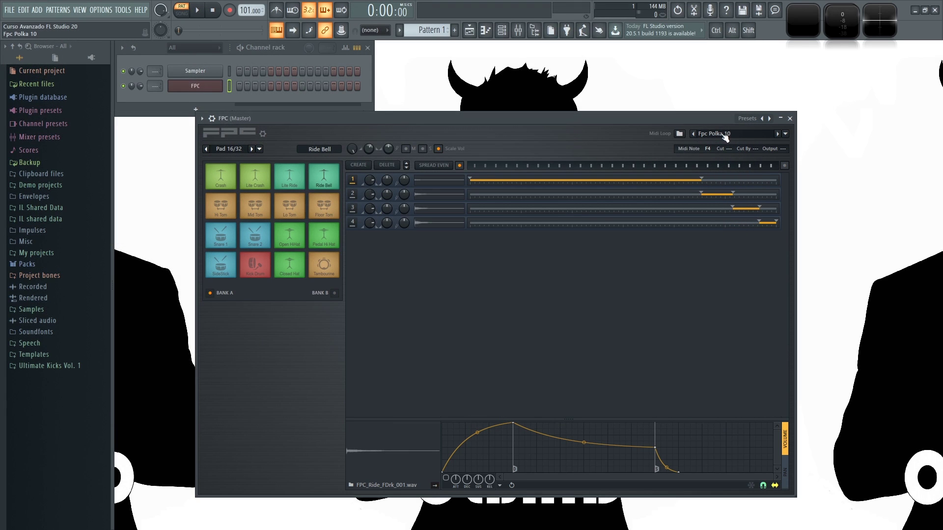
Switch FPC's MIDI loop to Fpc Polka 09 by stepping through the neighbouring loops.
{"action": "left_click", "coordinate": [778, 134]}
{"action": "left_click", "coordinate": [693, 134]}
{"action": "left_click", "coordinate": [693, 134]}
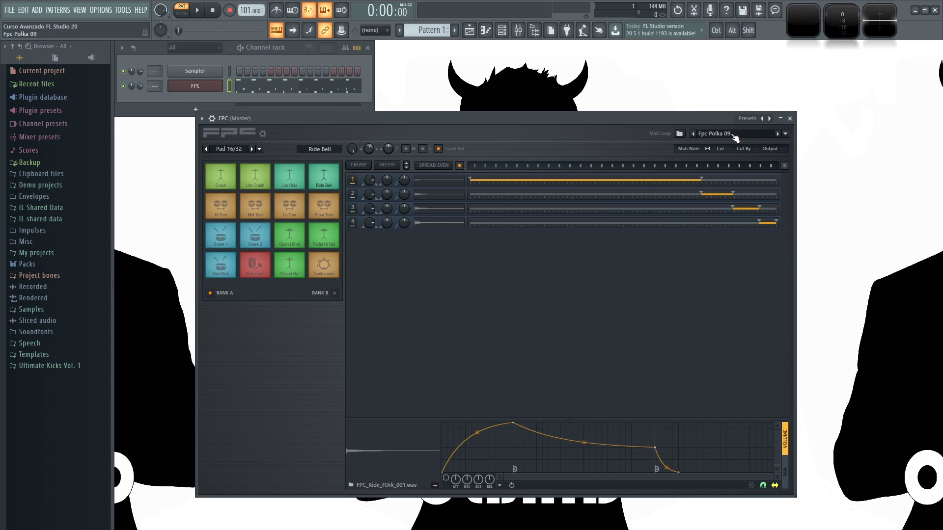
Load the MIDI loop fpc_rock_104 from the Rock Loops category into FPC.
{"action": "left_click", "coordinate": [786, 134]}
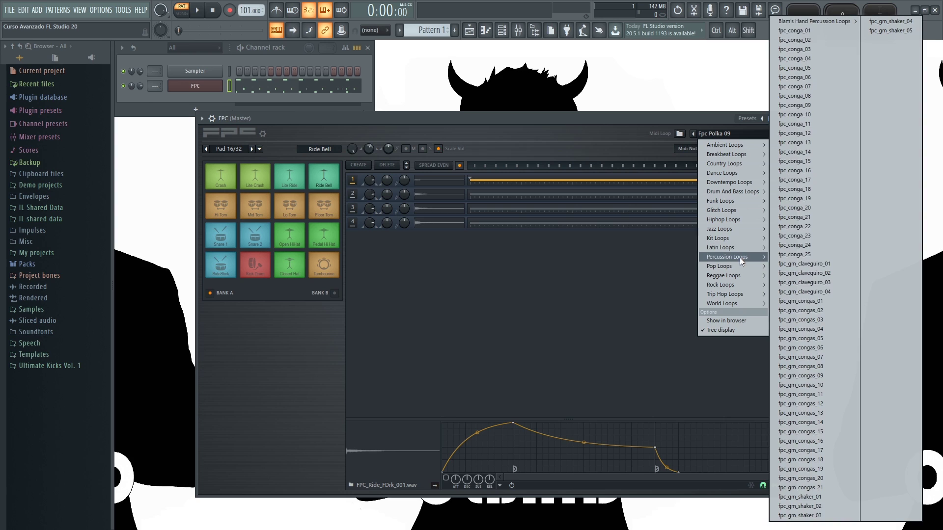
{"action": "mouse_move", "coordinate": [741, 266]}
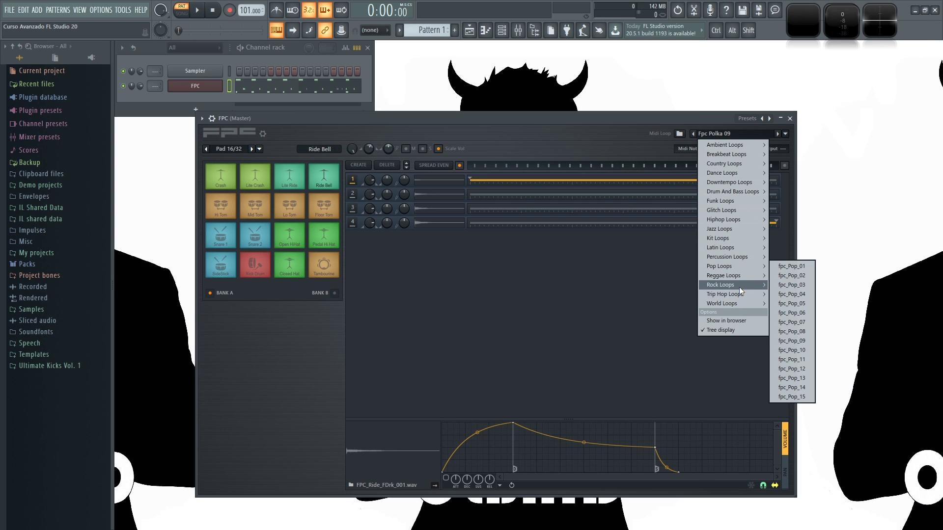
{"action": "mouse_move", "coordinate": [738, 286]}
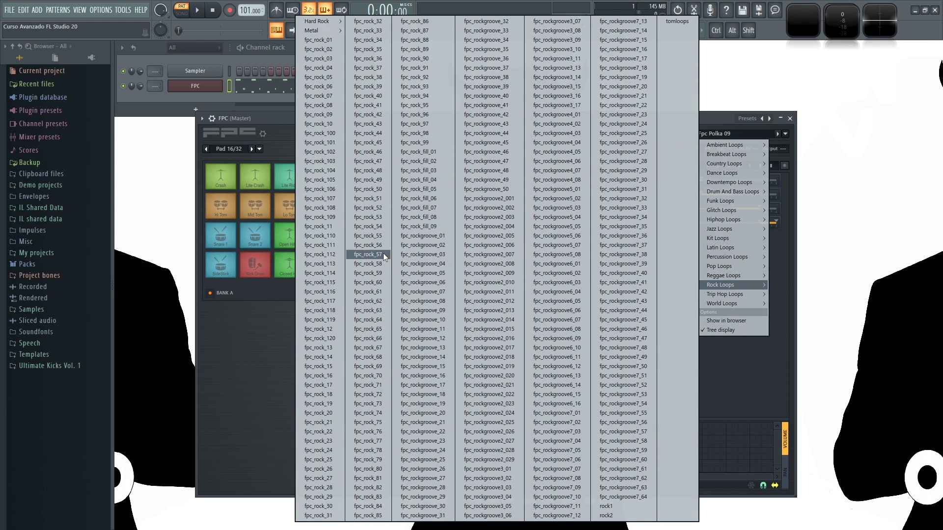
{"action": "left_click", "coordinate": [327, 173]}
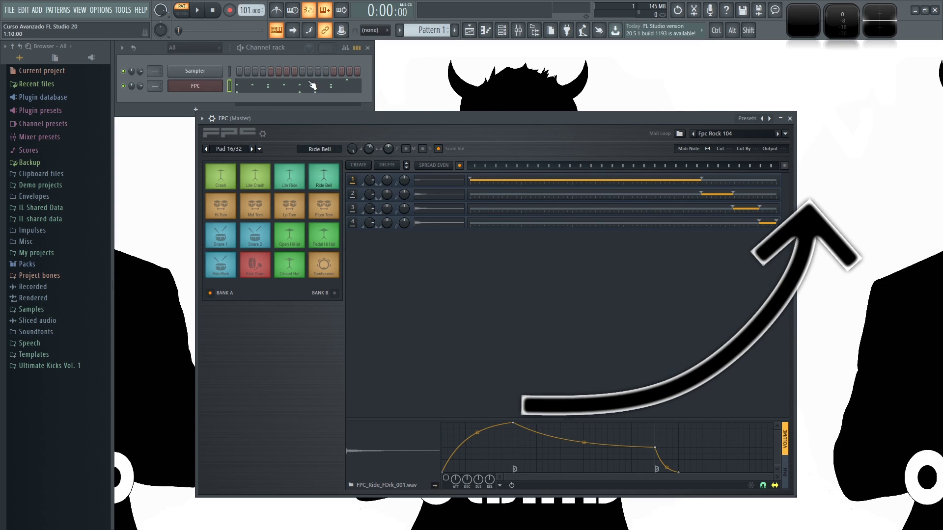
Play the loaded rock loop in the FPC piano roll, examine its notes and velocities, and close the piano roll.
{"action": "left_click", "coordinate": [246, 89]}
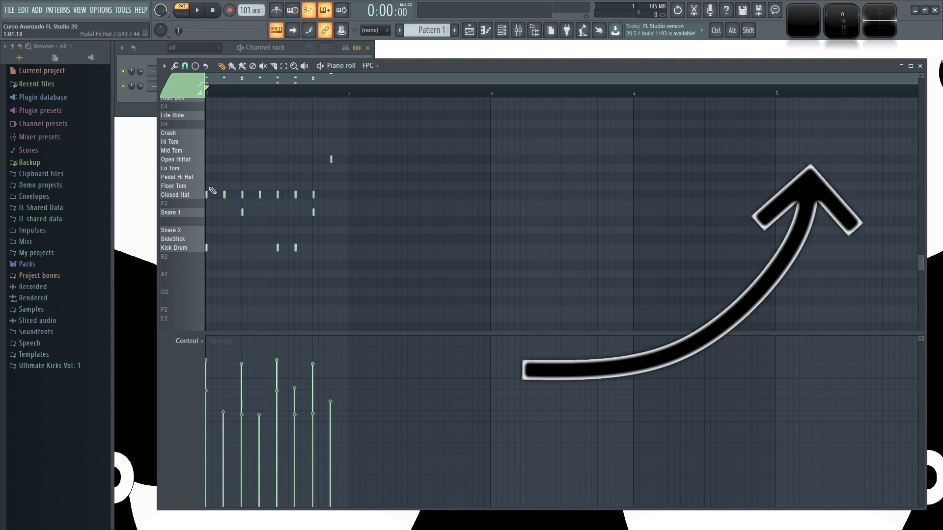
{"action": "key", "text": "space"}
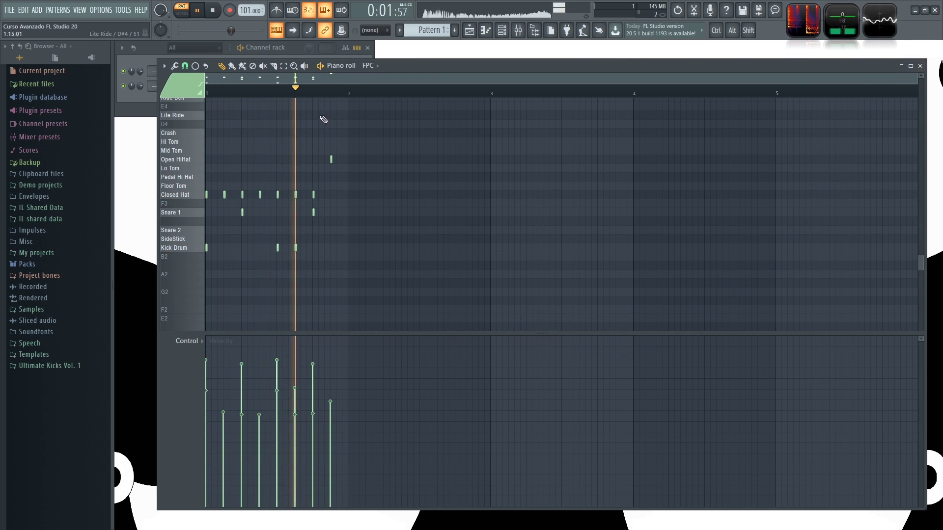
{"action": "scroll", "coordinate": [257, 95], "scroll_direction": "up", "scroll_amount": 3}
{"action": "key", "text": "space"}
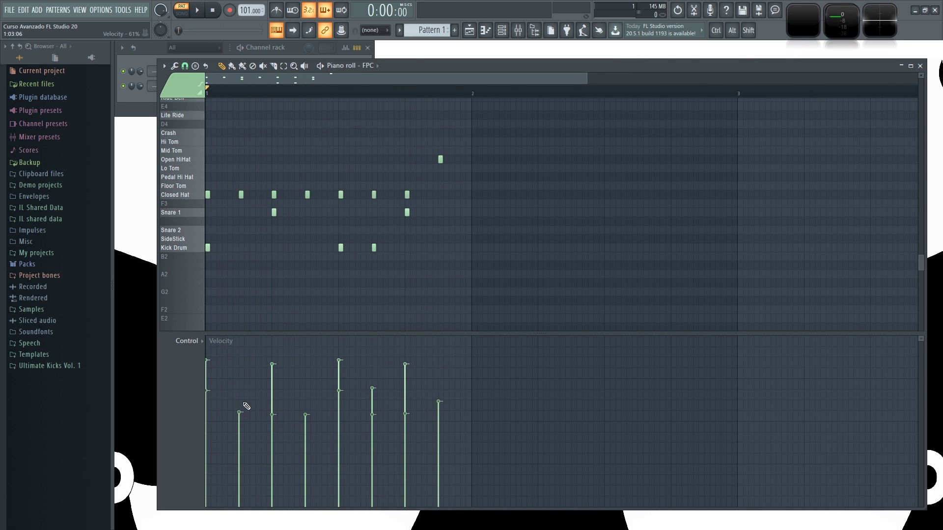
{"action": "left_click", "coordinate": [920, 66]}
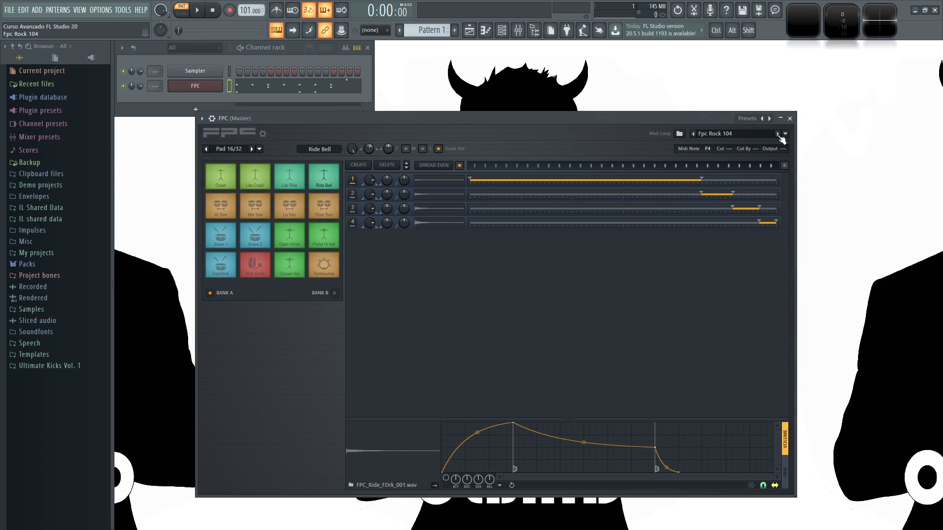
Start pattern playback and step through FPC's rock MIDI loops, choosing Fpc Rock 11.
{"action": "key", "text": "space"}
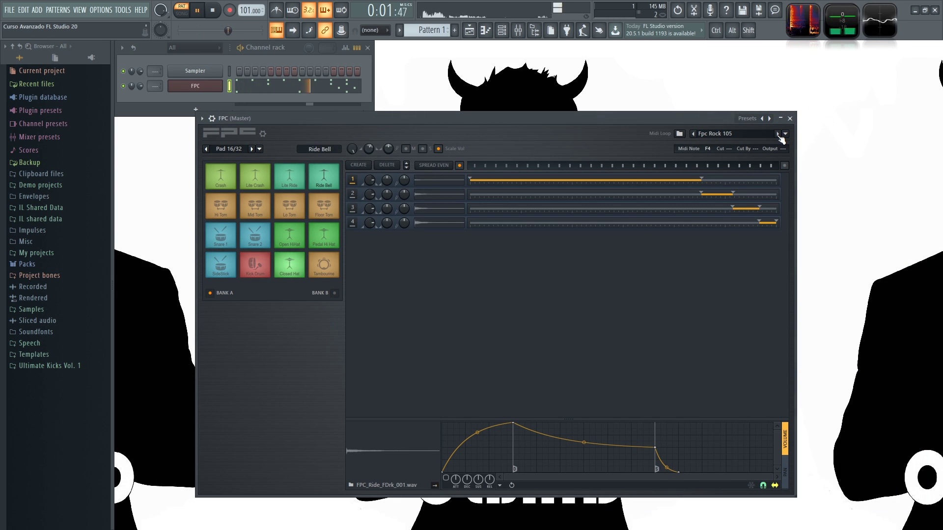
{"action": "left_click", "coordinate": [778, 134]}
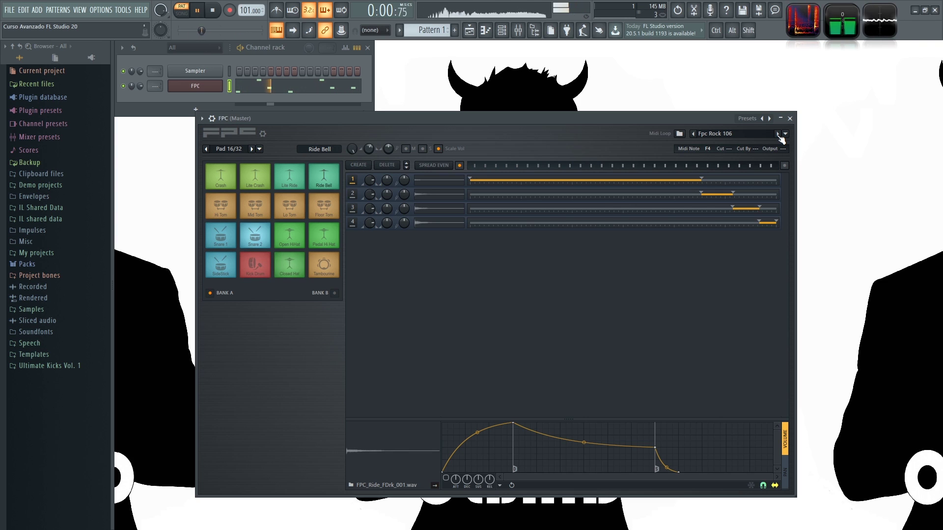
{"action": "left_click", "coordinate": [778, 134]}
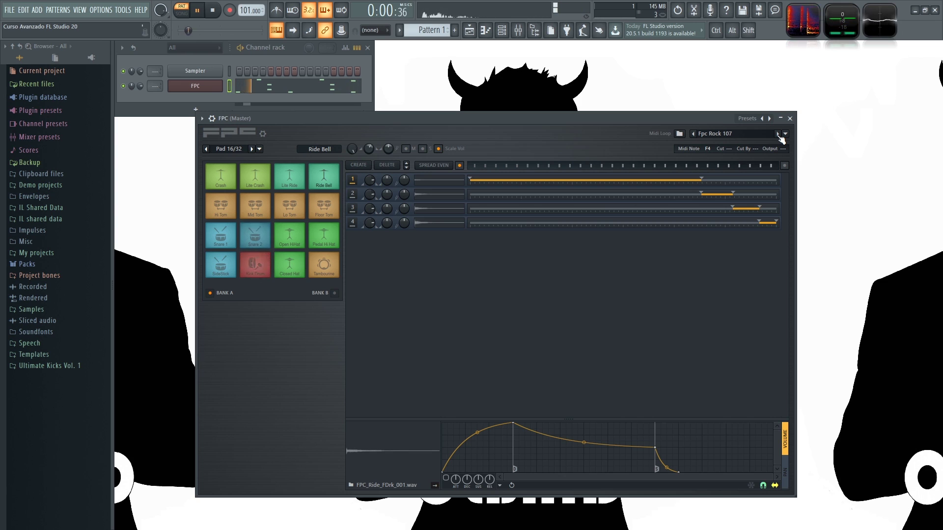
{"action": "left_click", "coordinate": [778, 134]}
{"action": "left_click", "coordinate": [777, 134]}
{"action": "left_click", "coordinate": [777, 134]}
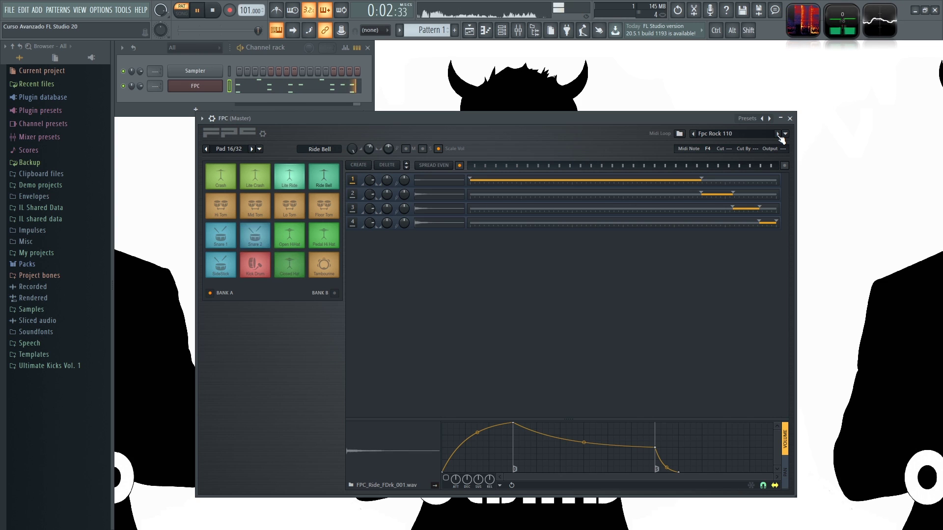
{"action": "left_click", "coordinate": [693, 134]}
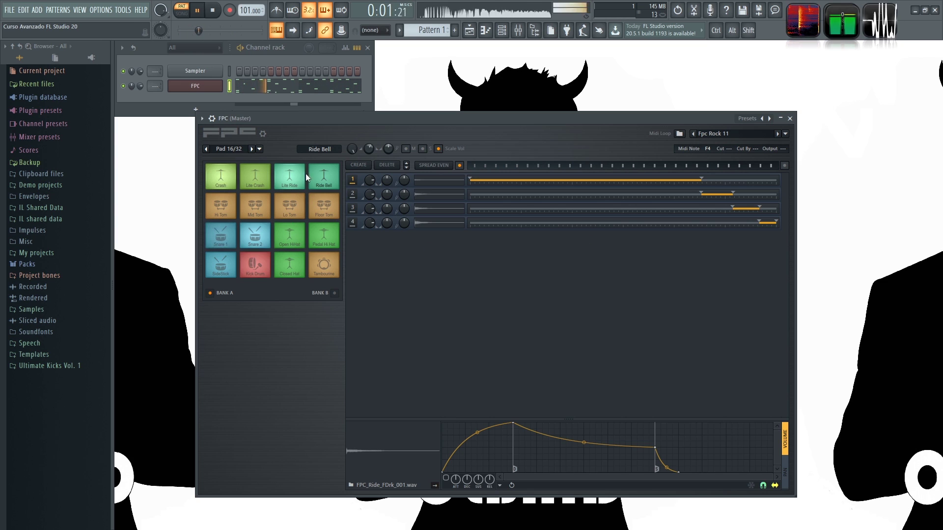
Stop playback, load the HQ Funk Kit preset into FPC, and preview the current loop with it.
{"action": "key", "text": "space"}
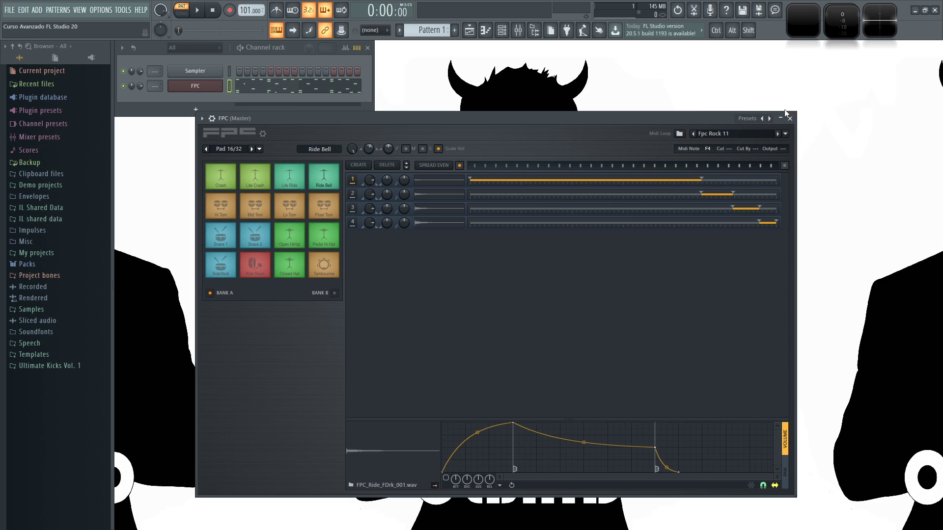
{"action": "right_click", "coordinate": [763, 118]}
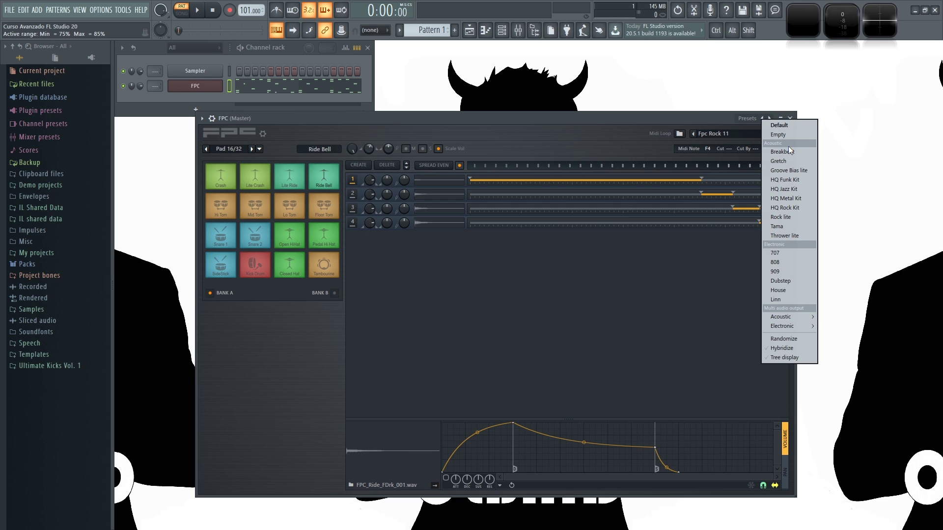
{"action": "left_click", "coordinate": [792, 179]}
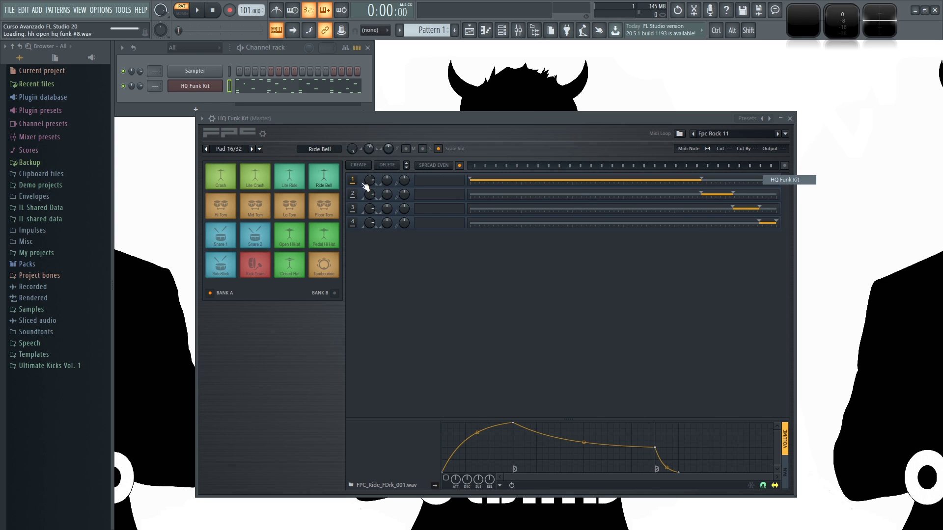
{"action": "key", "text": "space"}
{"action": "left_click_drag", "start_coordinate": [470, 118], "coordinate": [468, 118]}
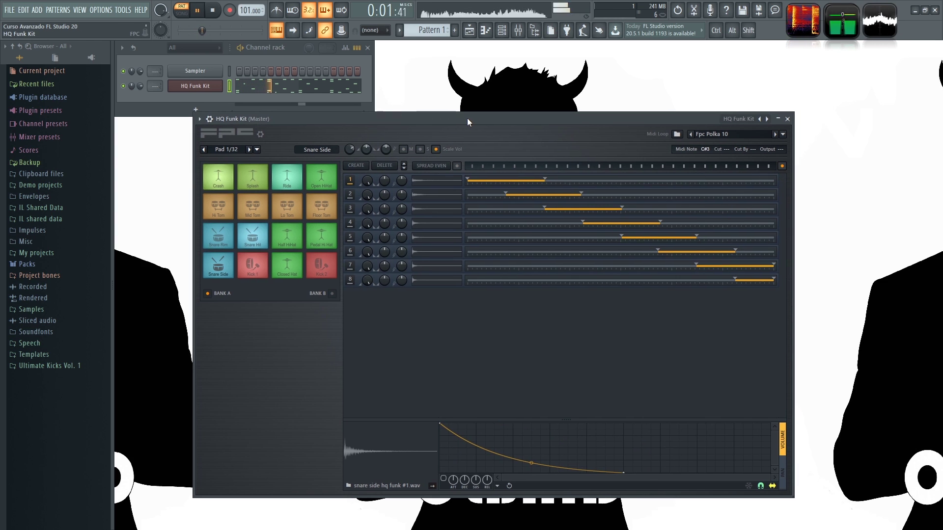
{"action": "key", "text": "space"}
Load the HQ Metal Kit preset into FPC and preview the loop with its sounds.
{"action": "right_click", "coordinate": [762, 124]}
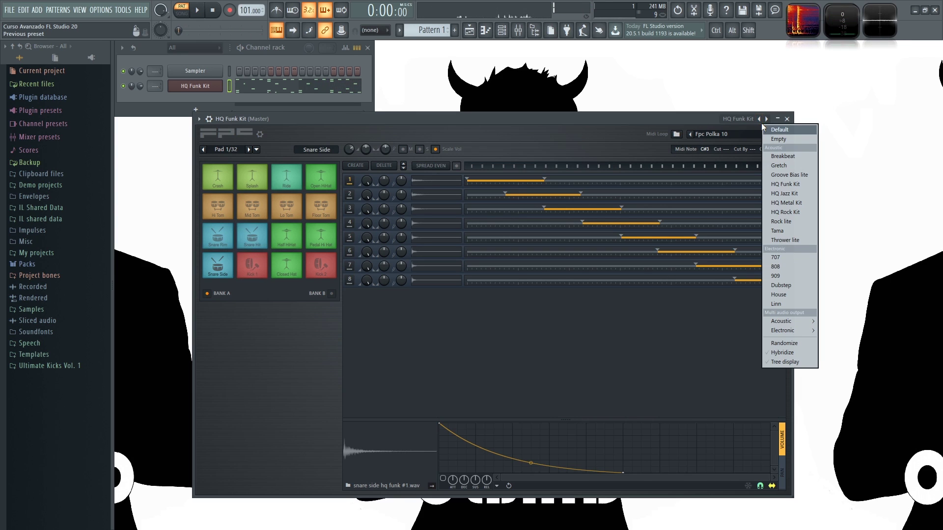
{"action": "left_click", "coordinate": [790, 203]}
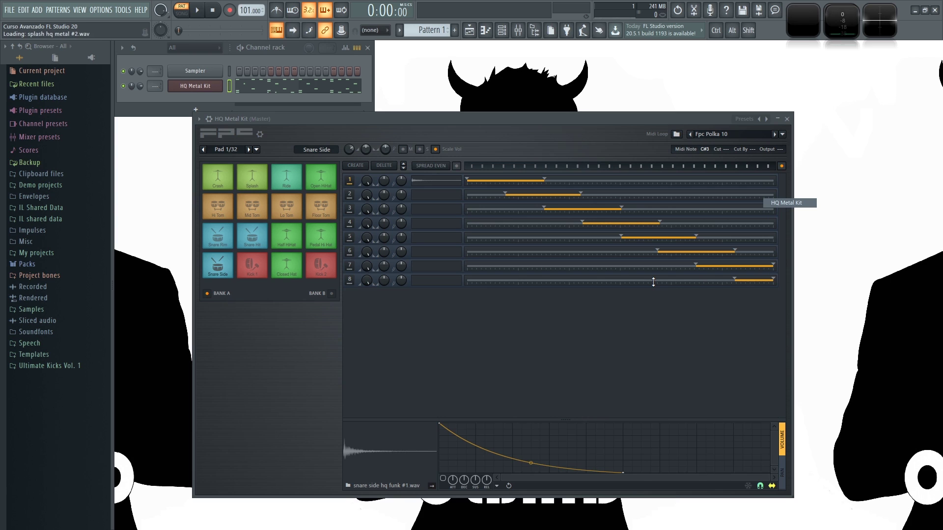
{"action": "key", "text": "space"}
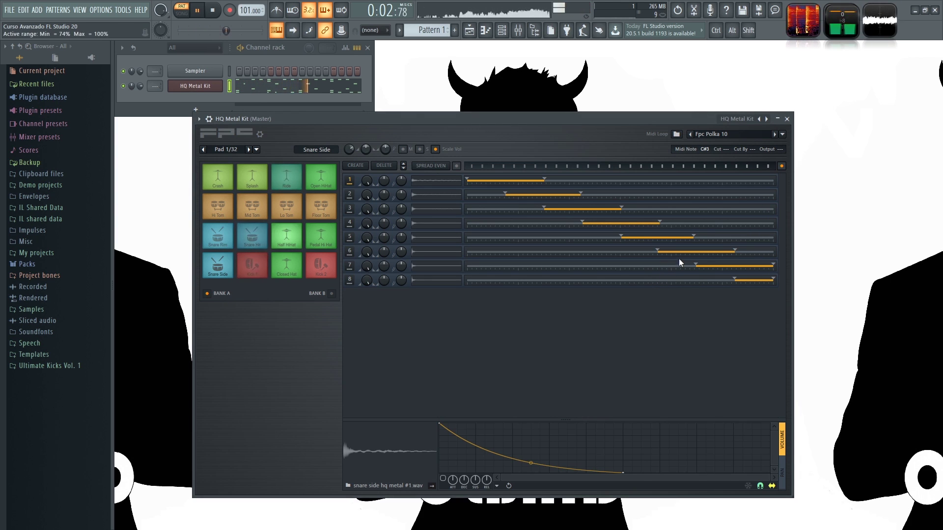
{"action": "key", "text": "space"}
Load the electronic Dubstep preset into FPC and preview the loop with that kit.
{"action": "right_click", "coordinate": [774, 131]}
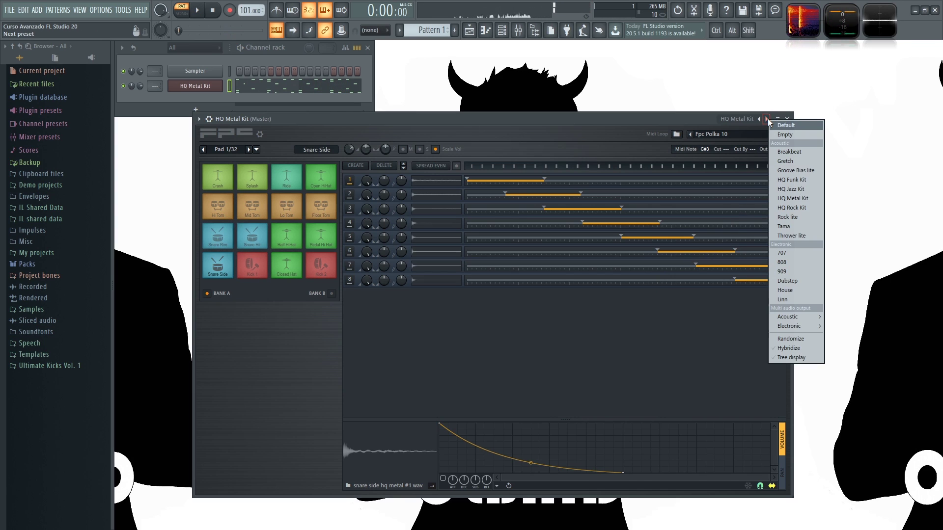
{"action": "left_click", "coordinate": [802, 281]}
{"action": "key", "text": "space"}
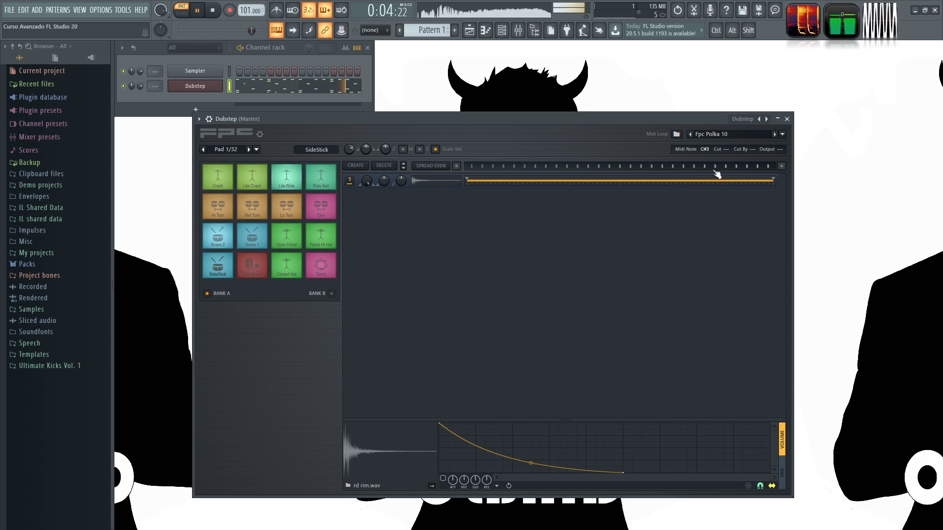
{"action": "key", "text": "space"}
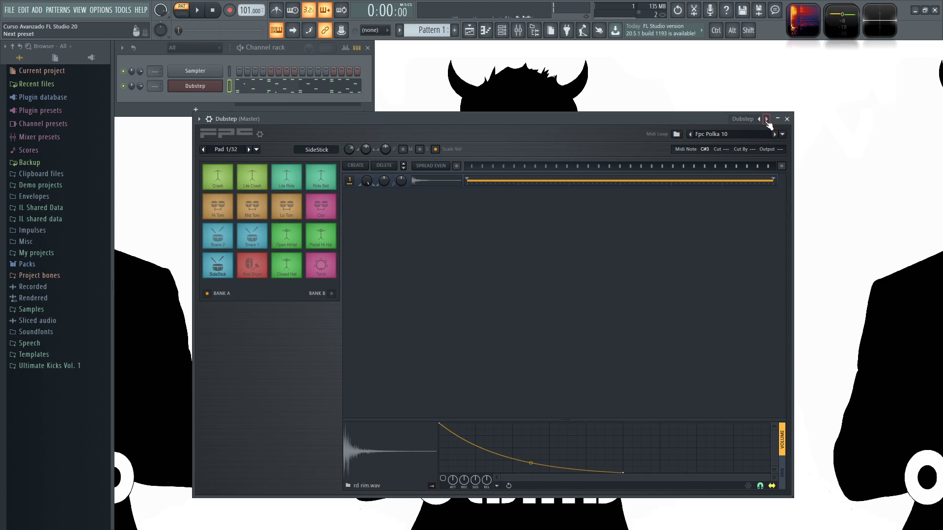
Load the HQ Rock Kit preset into FPC and its MIDI loop fpc_6-8_groove_14 from the Jazz Loops category.
{"action": "right_click", "coordinate": [764, 118]}
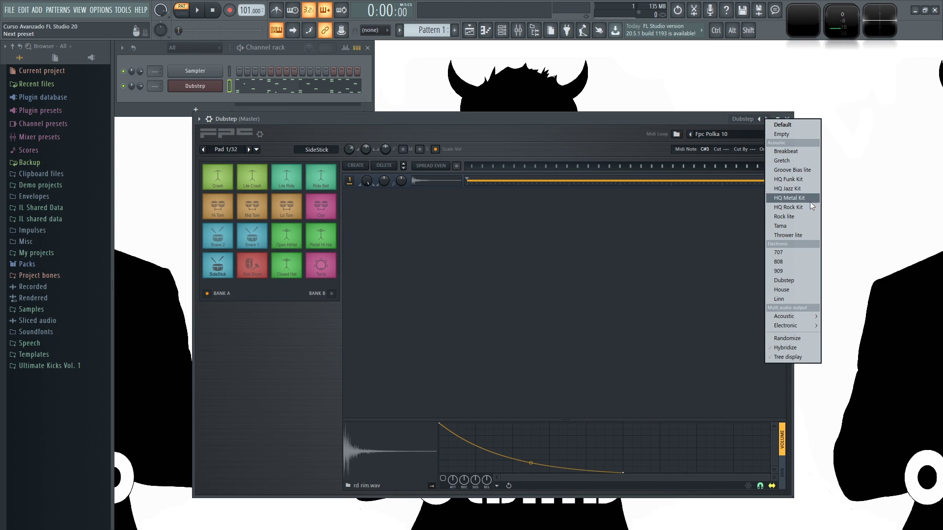
{"action": "left_click", "coordinate": [796, 208]}
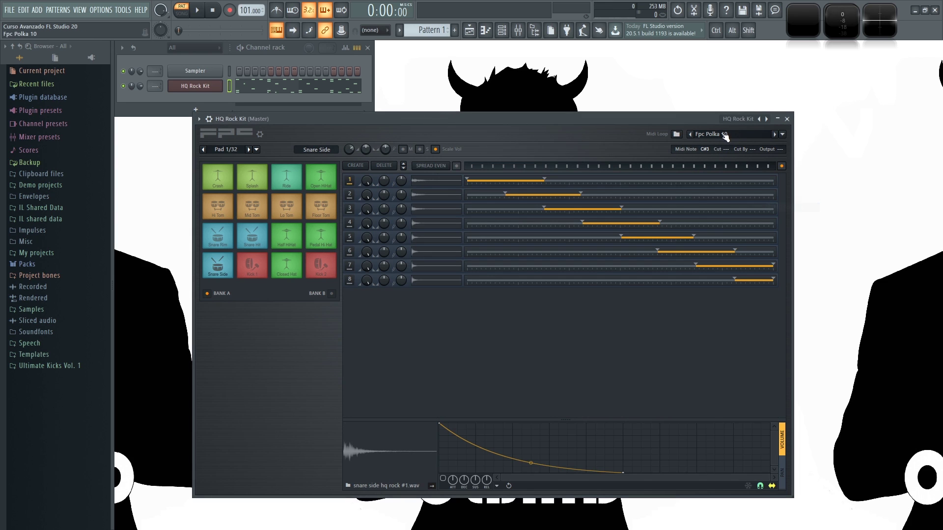
{"action": "left_click", "coordinate": [782, 136]}
{"action": "mouse_move", "coordinate": [743, 233]}
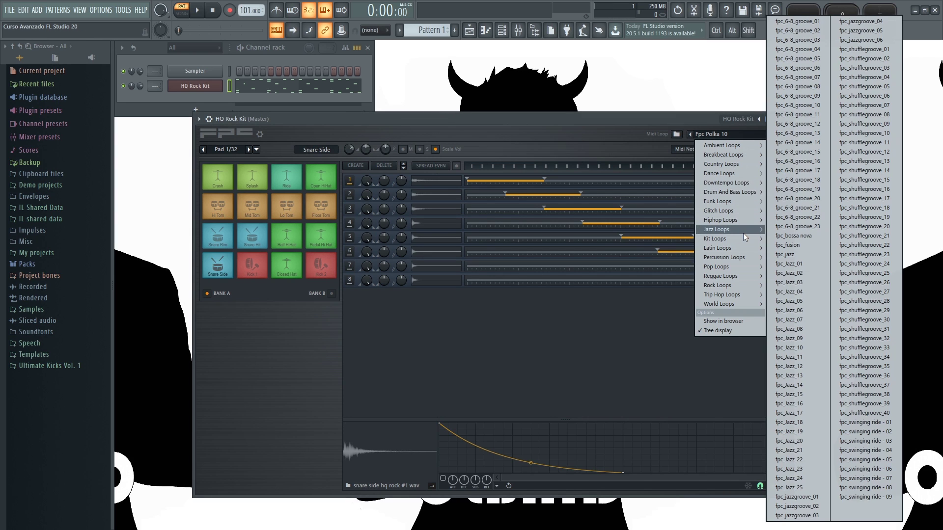
{"action": "left_click", "coordinate": [805, 142]}
Play the 6-8 groove loop with the rock kit, shift the FPC window slightly, and stop playback.
{"action": "key", "text": "space"}
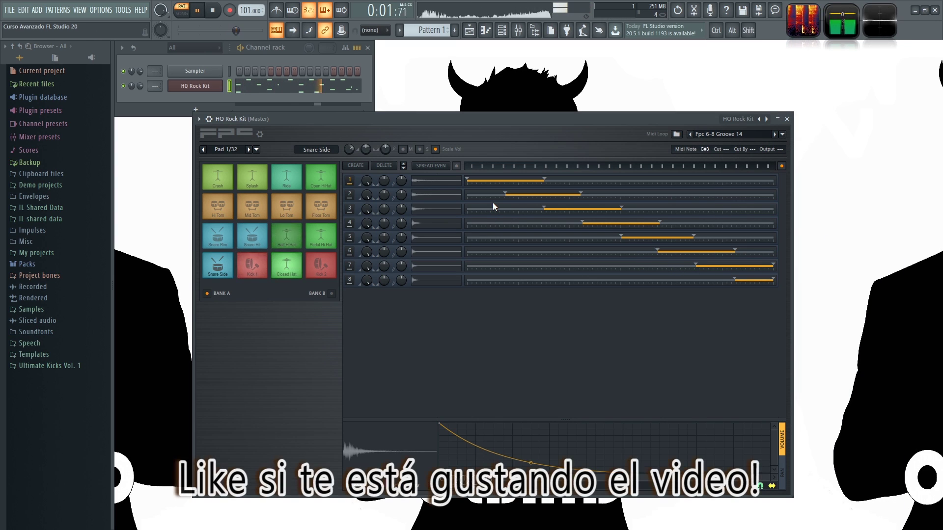
{"action": "left_click_drag", "start_coordinate": [449, 118], "coordinate": [461, 129]}
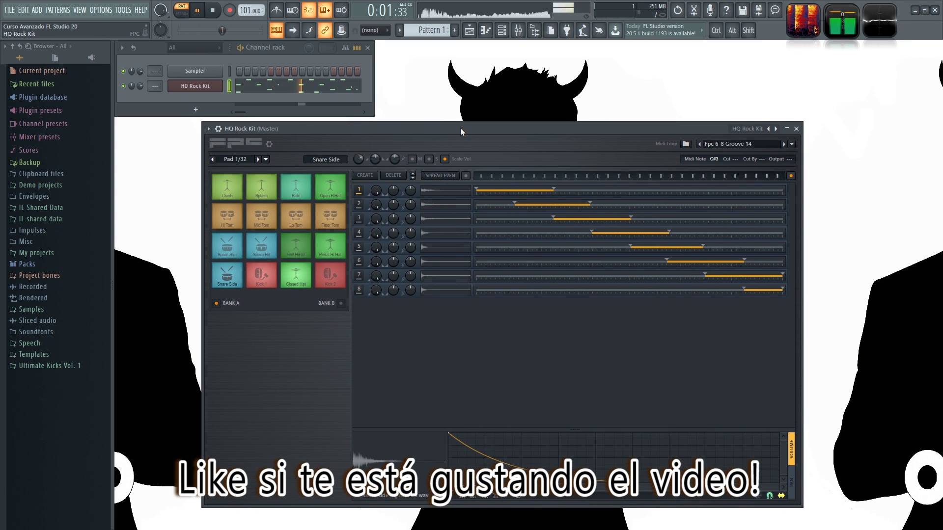
{"action": "key", "text": "space"}
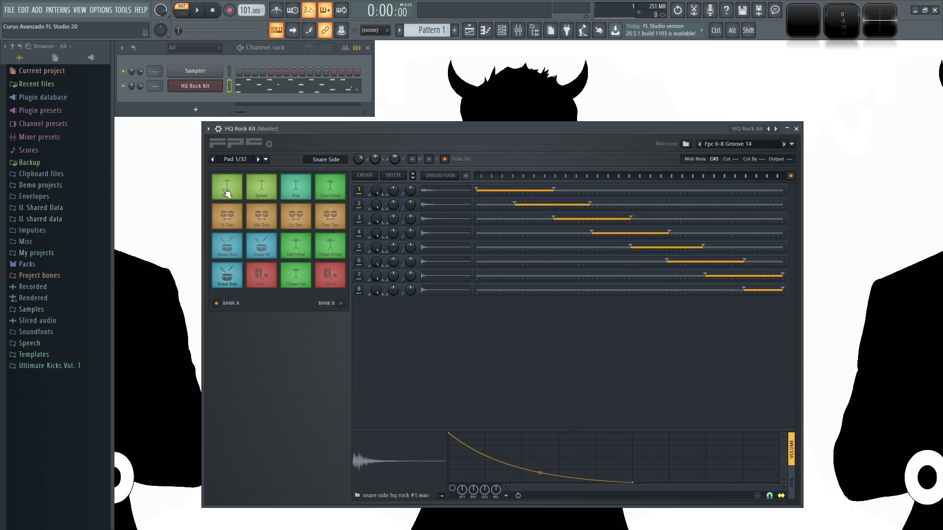
Audition the bank A pads of the rock kit, from Open HiHat through the toms and snares to Pedal Hi Hat.
{"action": "left_click", "coordinate": [331, 186]}
{"action": "left_click", "coordinate": [231, 214]}
{"action": "left_click", "coordinate": [263, 215]}
{"action": "left_click", "coordinate": [303, 216]}
{"action": "left_click", "coordinate": [332, 216]}
{"action": "left_click", "coordinate": [227, 247]}
{"action": "left_click", "coordinate": [261, 245]}
{"action": "left_click", "coordinate": [295, 246]}
{"action": "left_click", "coordinate": [330, 246]}
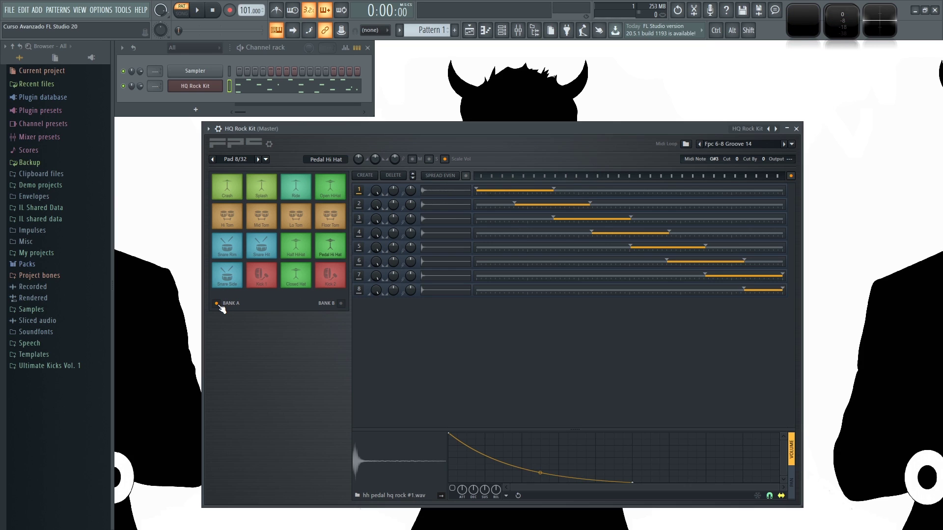
Switch FPC to bank B and try its empty pads row by row.
{"action": "left_click", "coordinate": [340, 304]}
{"action": "left_click", "coordinate": [237, 186]}
{"action": "left_click", "coordinate": [261, 186]}
{"action": "left_click", "coordinate": [295, 187]}
{"action": "left_click", "coordinate": [331, 194]}
{"action": "left_click", "coordinate": [330, 216]}
{"action": "left_click", "coordinate": [295, 216]}
{"action": "left_click", "coordinate": [261, 216]}
{"action": "left_click", "coordinate": [227, 216]}
{"action": "left_click", "coordinate": [227, 245]}
{"action": "left_click", "coordinate": [261, 245]}
{"action": "left_click", "coordinate": [296, 245]}
{"action": "left_click", "coordinate": [329, 246]}
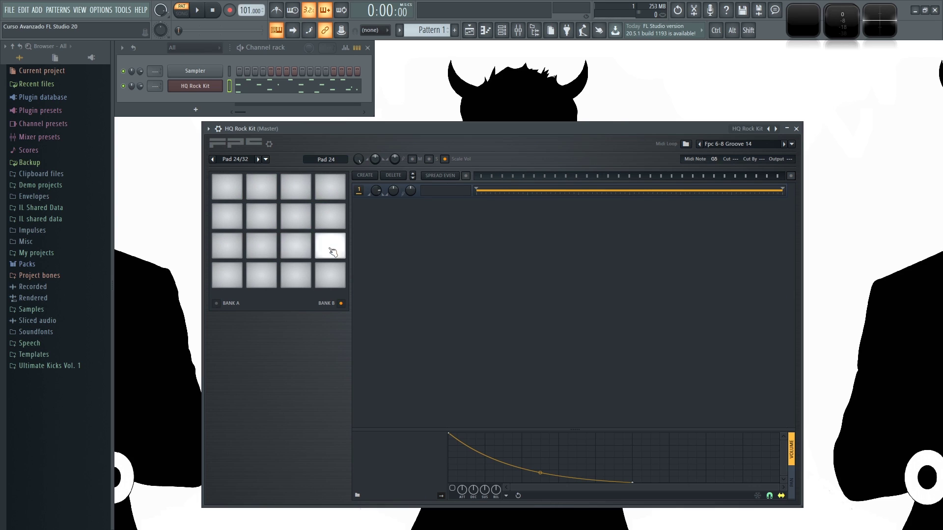
{"action": "left_click", "coordinate": [330, 275]}
{"action": "left_click", "coordinate": [296, 275]}
{"action": "left_click", "coordinate": [262, 275]}
{"action": "left_click", "coordinate": [227, 275]}
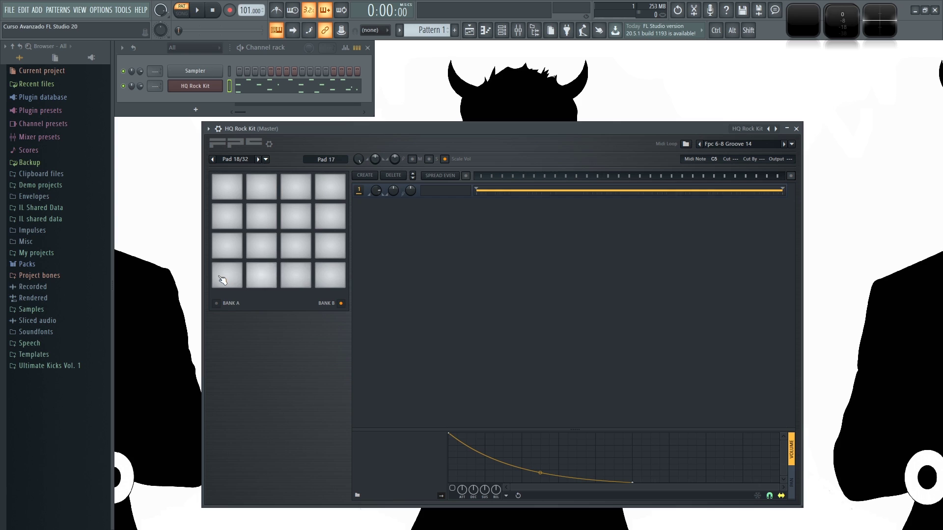
With bank B showing, preview kick samples in the Drums pack and load 909 Kick onto the first pad, Pad 17.
{"action": "left_click", "coordinate": [217, 304]}
{"action": "left_click", "coordinate": [341, 304]}
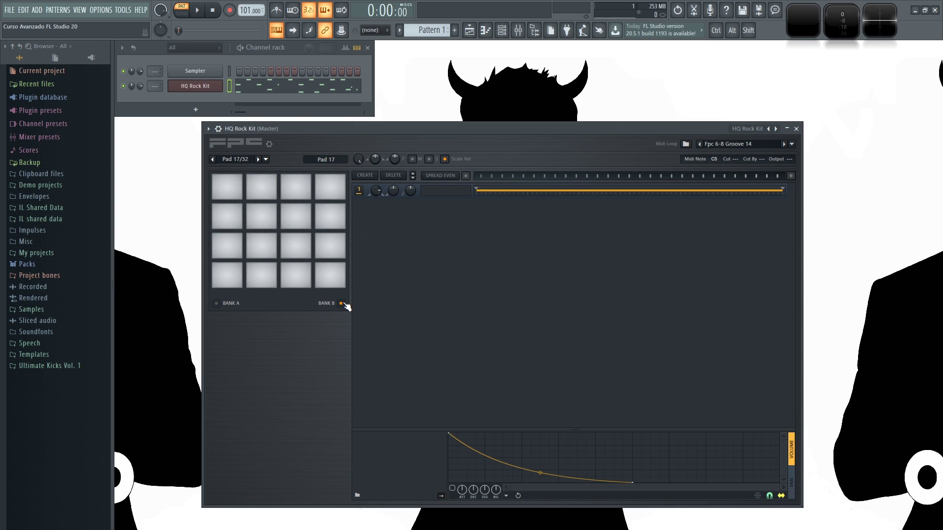
{"action": "left_click", "coordinate": [42, 266]}
{"action": "left_click", "coordinate": [41, 275]}
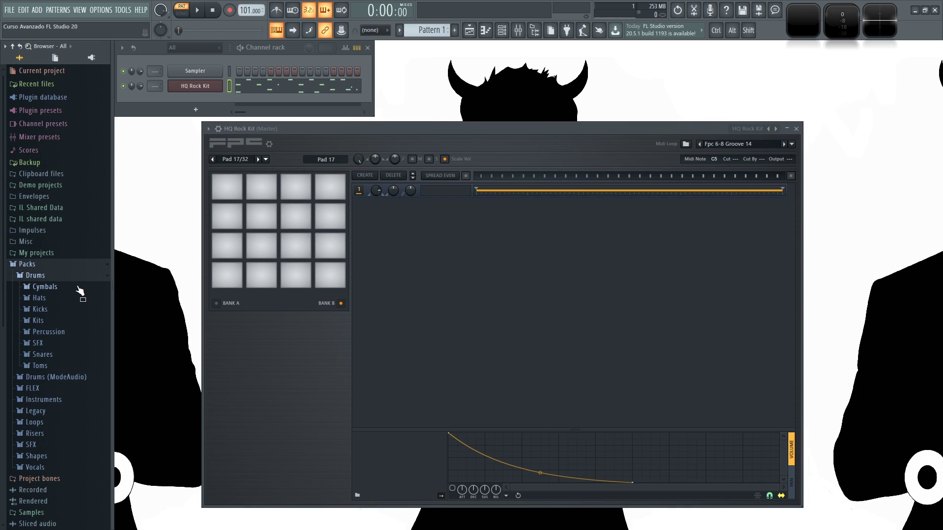
{"action": "left_click", "coordinate": [40, 310]}
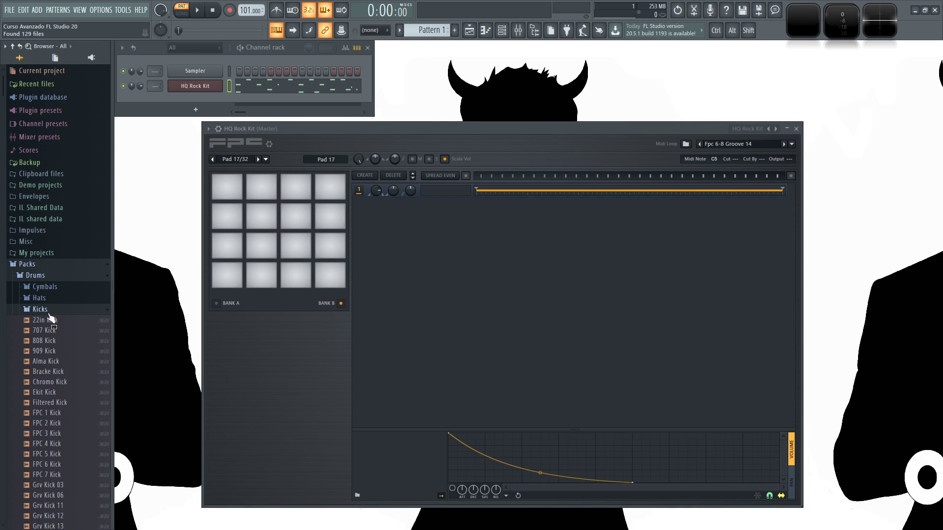
{"action": "left_click", "coordinate": [75, 324]}
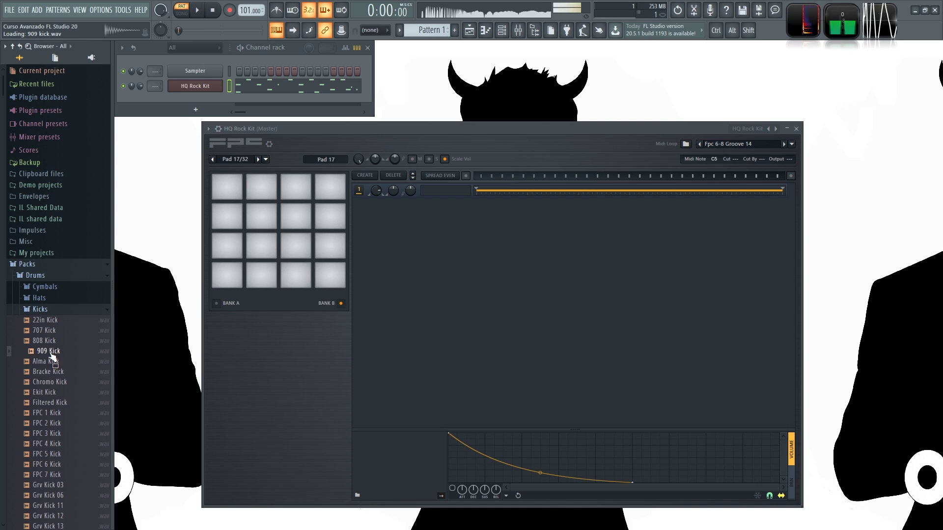
{"action": "left_click_drag", "start_coordinate": [59, 352], "coordinate": [222, 278]}
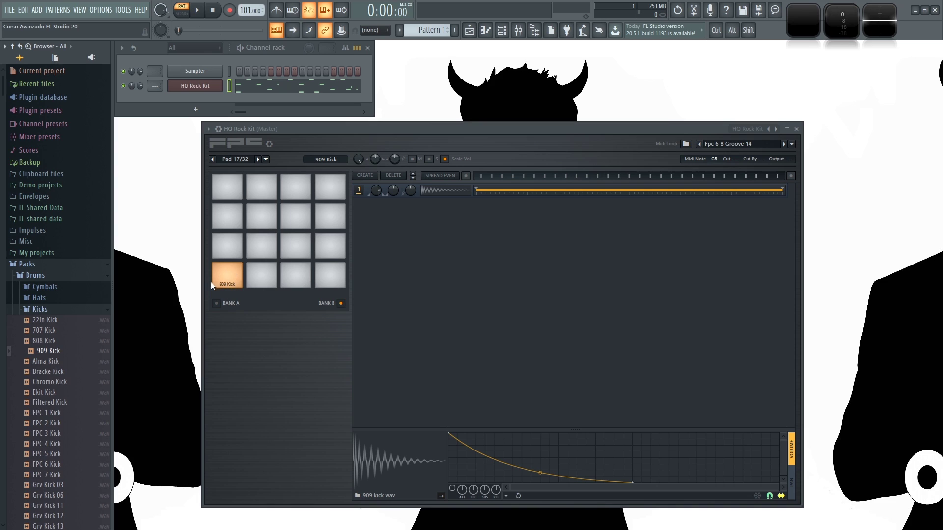
Select the empty Pad 25 in bank B, and audition the pad holding the 909 Kick sample.
{"action": "left_click_drag", "start_coordinate": [48, 413], "coordinate": [49, 422]}
{"action": "left_click", "coordinate": [235, 219]}
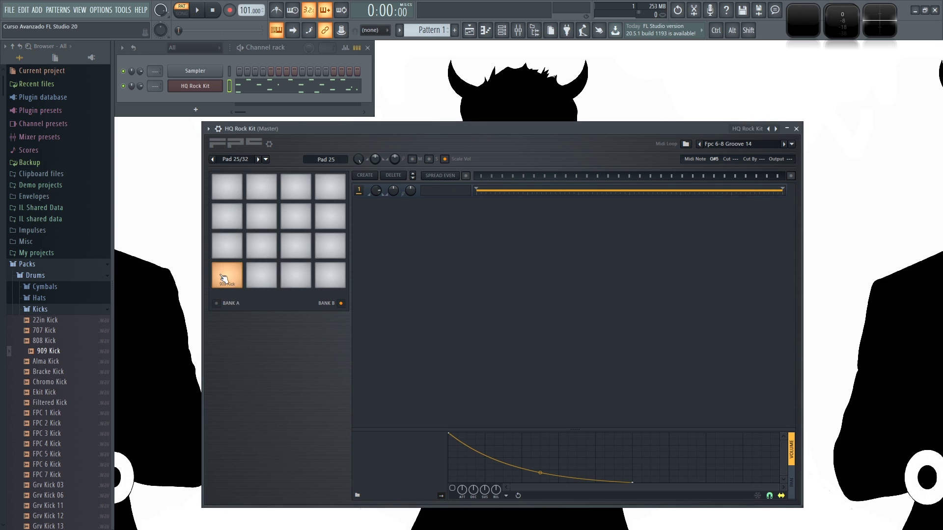
{"action": "left_click_drag", "start_coordinate": [224, 278], "coordinate": [225, 280]}
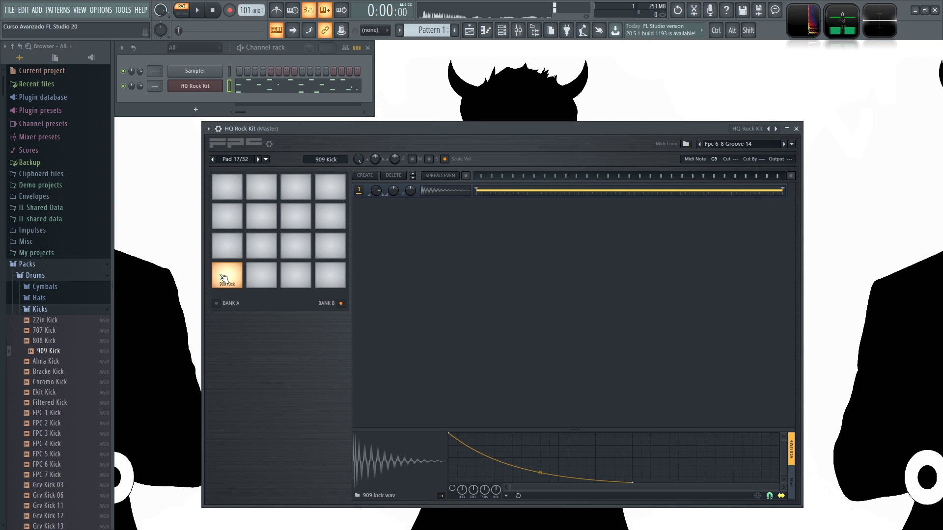
Return to bank A and audition the Kick 1 pad several times to compare its sample layers.
{"action": "left_click", "coordinate": [217, 304]}
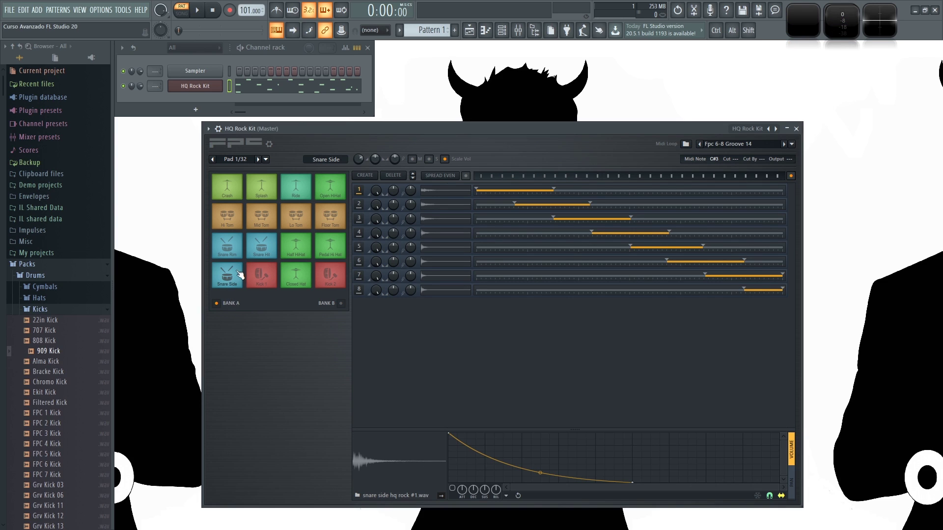
{"action": "left_click", "coordinate": [260, 276]}
{"action": "left_click", "coordinate": [263, 277]}
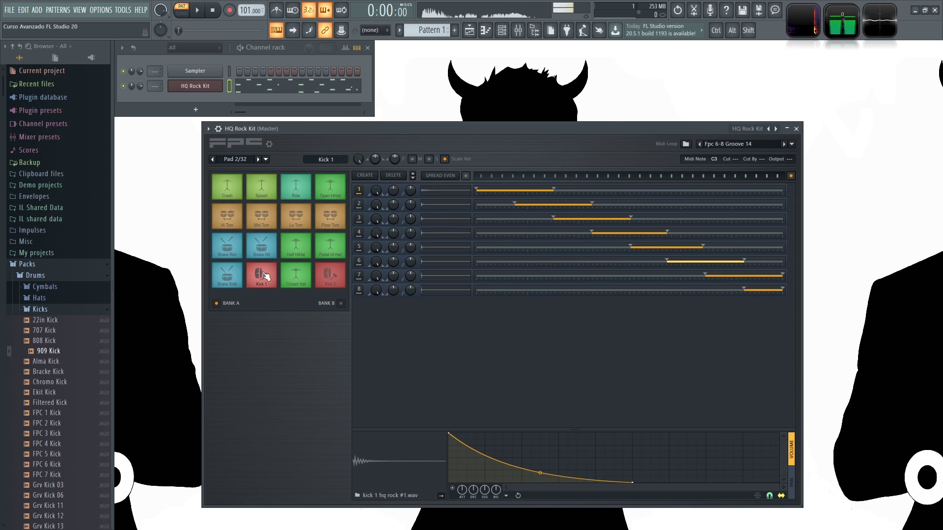
{"action": "left_click", "coordinate": [265, 277]}
{"action": "left_click", "coordinate": [264, 277]}
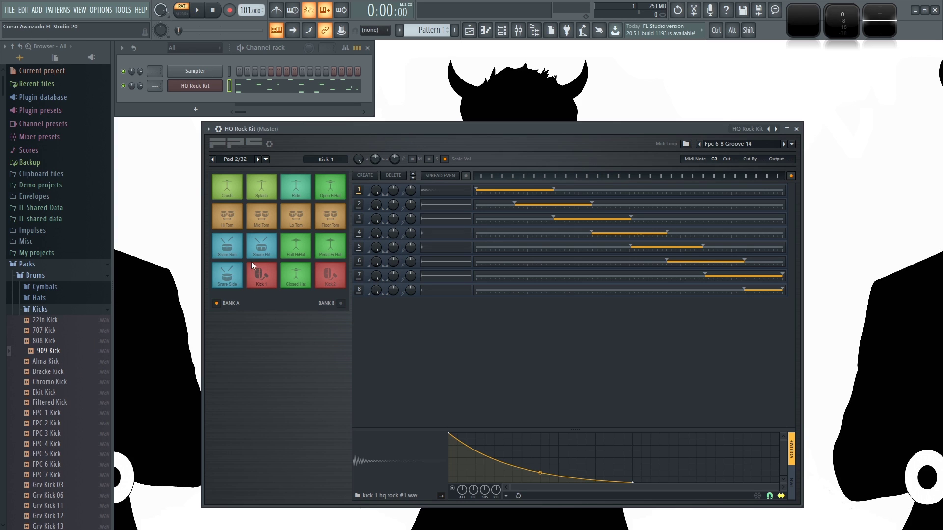
Audition the other bank A pads, including the splash, ride, toms, hi-hats and snares.
{"action": "left_click", "coordinate": [267, 190]}
{"action": "left_click", "coordinate": [269, 215]}
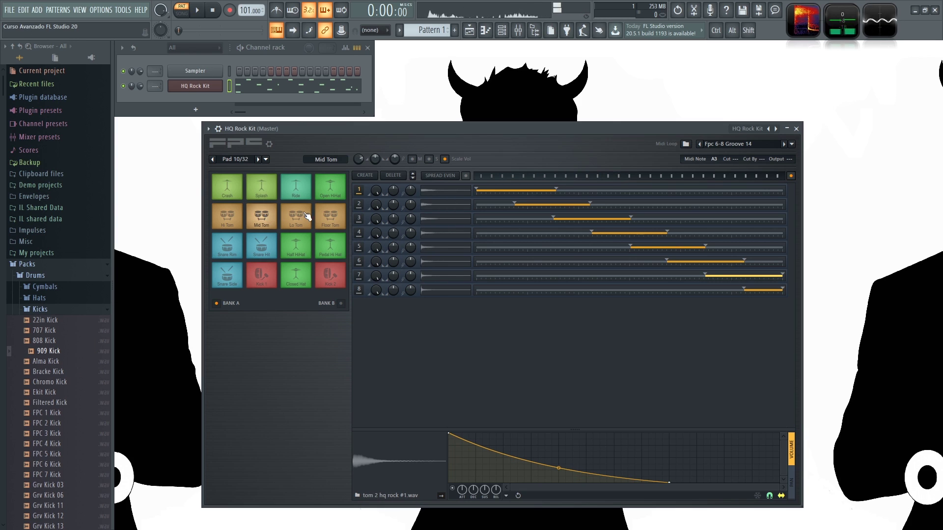
{"action": "left_click", "coordinate": [305, 215]}
{"action": "left_click", "coordinate": [304, 190]}
{"action": "left_click", "coordinate": [326, 190]}
{"action": "left_click", "coordinate": [326, 222]}
{"action": "left_click", "coordinate": [324, 248]}
{"action": "left_click", "coordinate": [287, 251]}
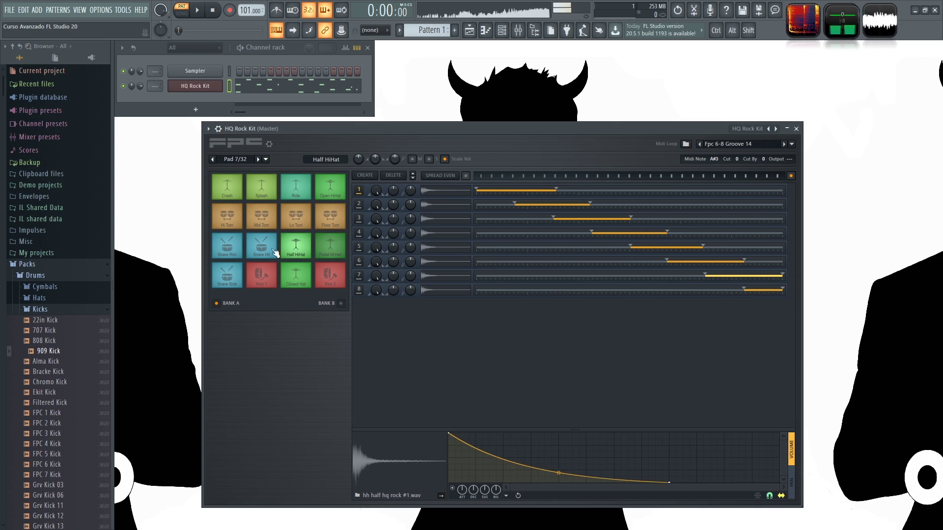
{"action": "left_click", "coordinate": [261, 251]}
{"action": "left_click", "coordinate": [236, 252]}
{"action": "left_click", "coordinate": [240, 274]}
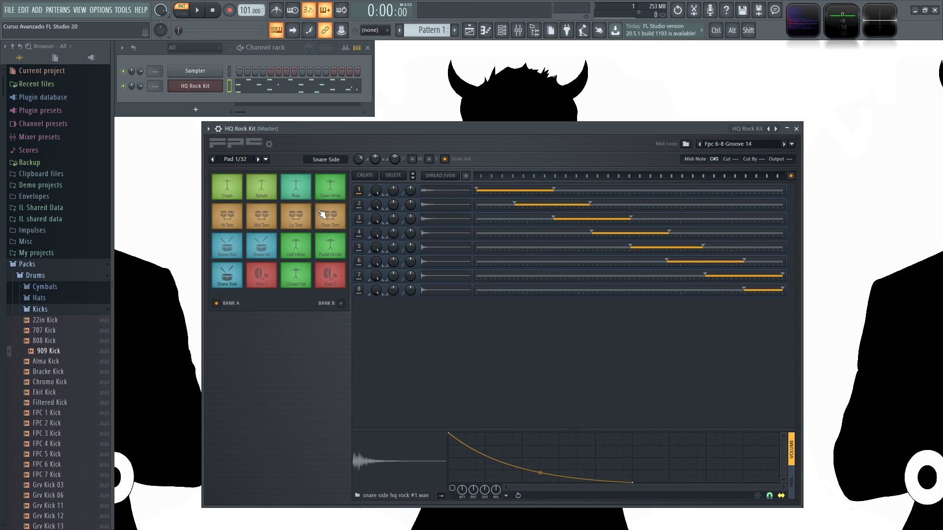
Strike the Kick 1 pad repeatedly at different heights to compare velocities, and try the Closed Hat pad once.
{"action": "left_click", "coordinate": [261, 276]}
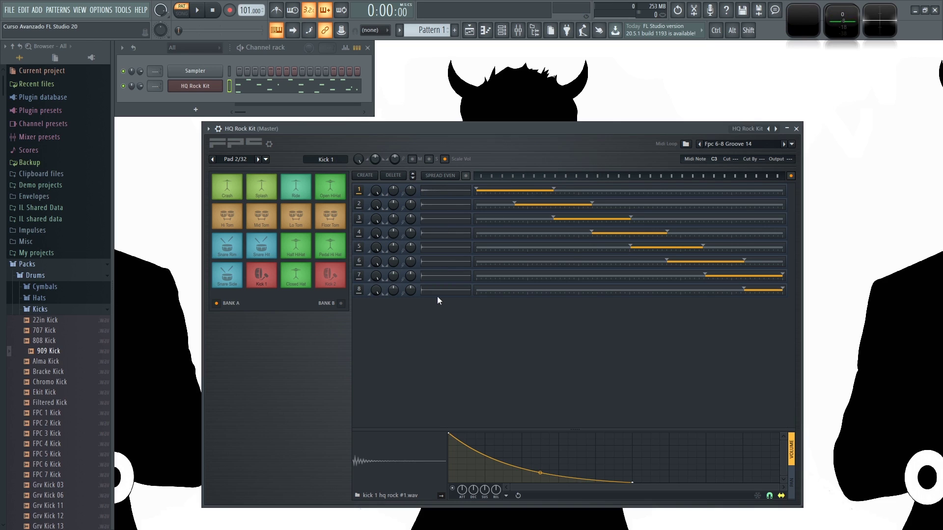
{"action": "left_click", "coordinate": [267, 268]}
{"action": "left_click", "coordinate": [268, 268]}
{"action": "left_click", "coordinate": [267, 270]}
{"action": "left_click", "coordinate": [267, 275]}
{"action": "left_click", "coordinate": [267, 278]}
{"action": "left_click", "coordinate": [266, 282]}
{"action": "left_click", "coordinate": [267, 287]}
{"action": "left_click", "coordinate": [294, 277]}
{"action": "left_click", "coordinate": [261, 280]}
{"action": "mouse_move", "coordinate": [485, 180]}
{"action": "left_mouse_down"}
{"action": "mouse_move", "coordinate": [783, 184]}
{"action": "mouse_move", "coordinate": [480, 183]}
{"action": "mouse_move", "coordinate": [497, 183]}
{"action": "left_mouse_up"}
{"action": "left_click", "coordinate": [259, 281]}
Cut all loop notes from the HQ Rock Kit channel and open its piano roll.
{"action": "left_click", "coordinate": [229, 87]}
{"action": "key", "text": "ctrl+x"}
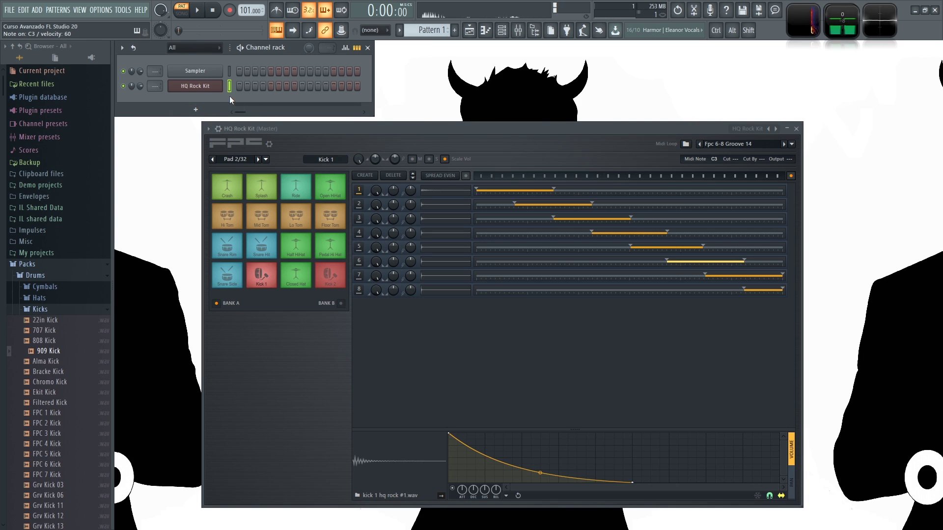
{"action": "right_click", "coordinate": [221, 84]}
{"action": "left_click", "coordinate": [240, 87]}
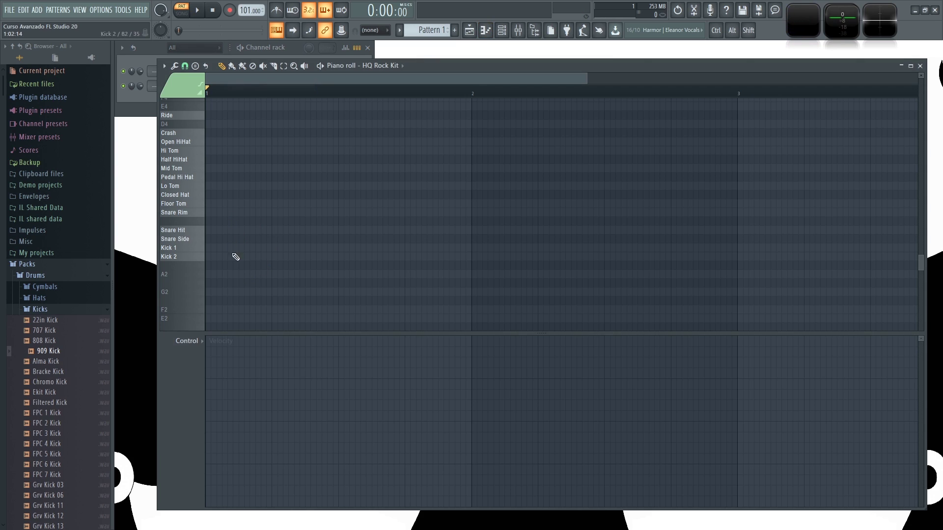
Draw eight Kick 1 notes spaced about one beat apart across bars 1 and 2 of the piano roll.
{"action": "left_click", "coordinate": [214, 248]}
{"action": "left_click", "coordinate": [275, 248]}
{"action": "left_click", "coordinate": [346, 248]}
{"action": "left_click", "coordinate": [407, 248]}
{"action": "left_click", "coordinate": [475, 248]}
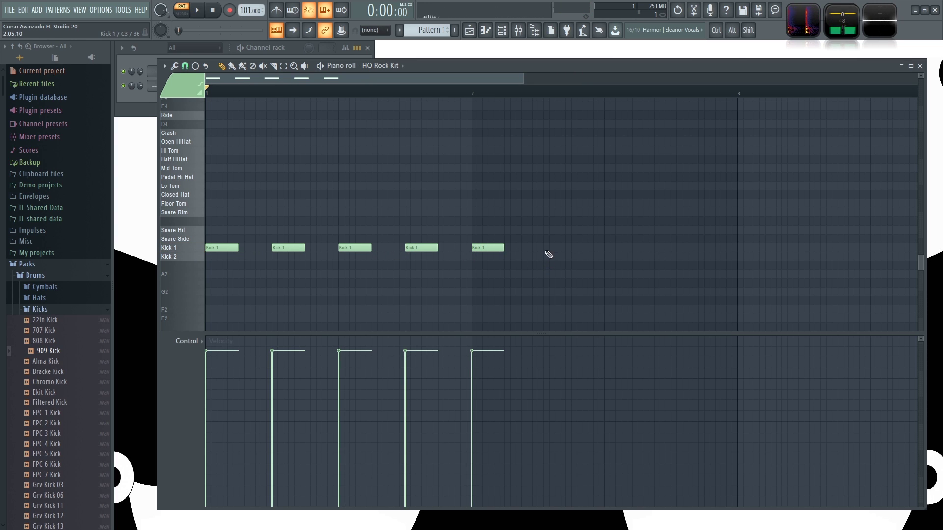
{"action": "left_click", "coordinate": [540, 248]}
{"action": "left_click", "coordinate": [606, 248]}
{"action": "left_click", "coordinate": [677, 248]}
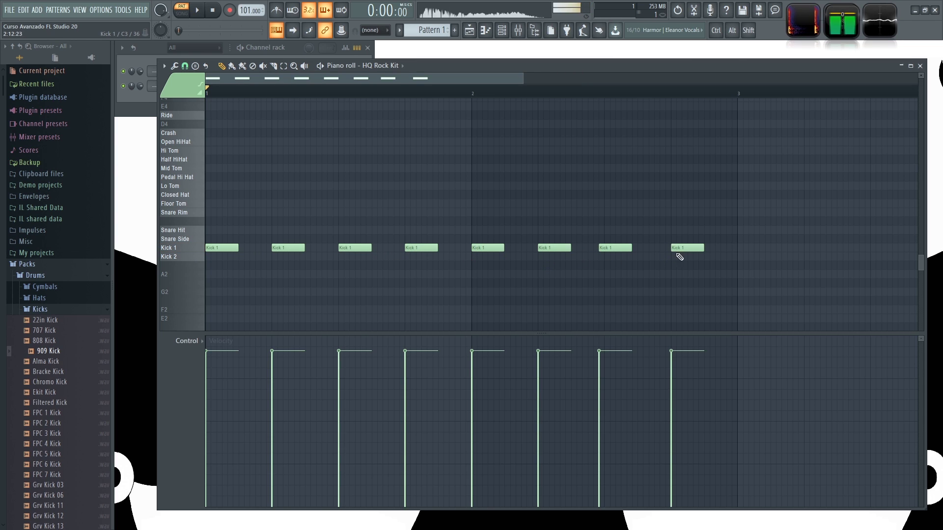
Select all the Kick 1 notes and shape their velocities as a falling ramp from maximum down to 1%.
{"action": "left_click_drag", "start_coordinate": [726, 209], "coordinate": [187, 280]}
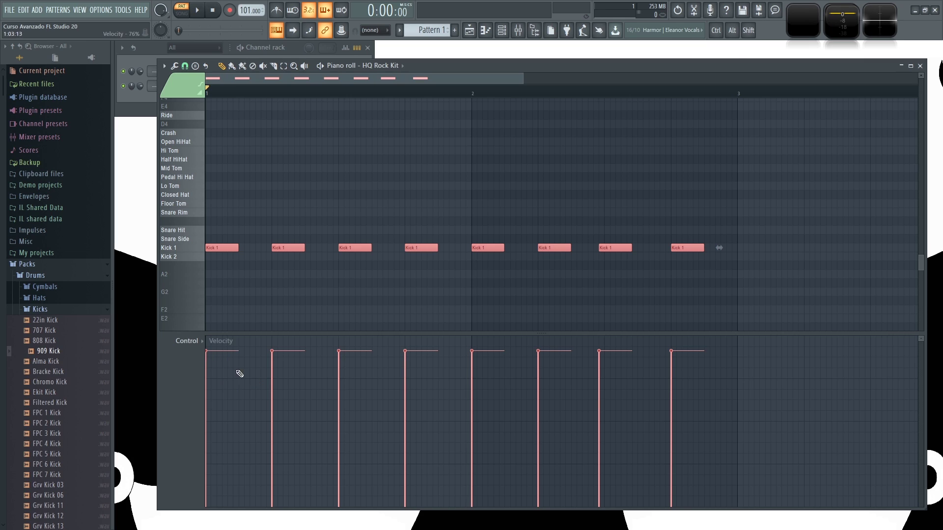
{"action": "left_click", "coordinate": [211, 338]}
{"action": "mouse_move", "coordinate": [235, 346]}
{"action": "left_mouse_down"}
{"action": "mouse_move", "coordinate": [369, 400]}
{"action": "mouse_move", "coordinate": [680, 499]}
{"action": "mouse_move", "coordinate": [677, 508]}
{"action": "left_mouse_up"}
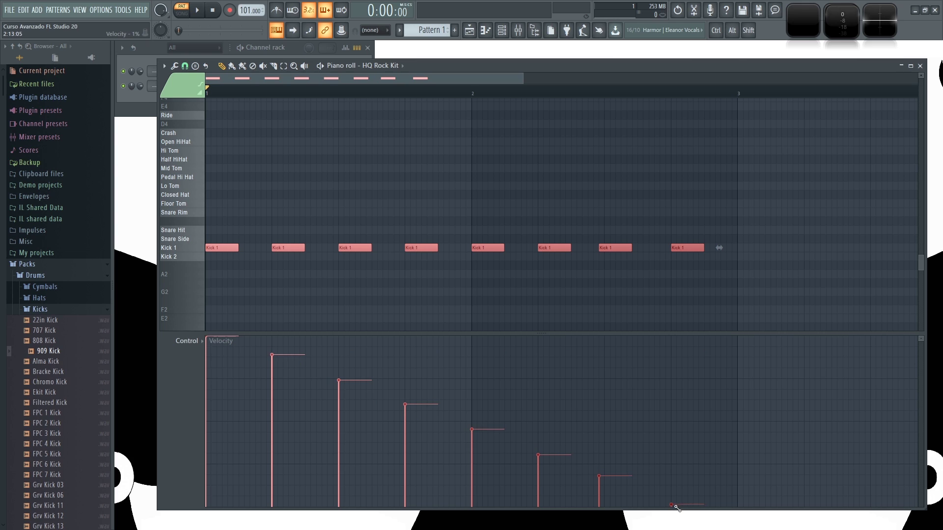
Close the piano roll and play the pattern to hear the Kick 1 layers change with velocity.
{"action": "left_click", "coordinate": [920, 65]}
{"action": "left_click", "coordinate": [197, 11]}
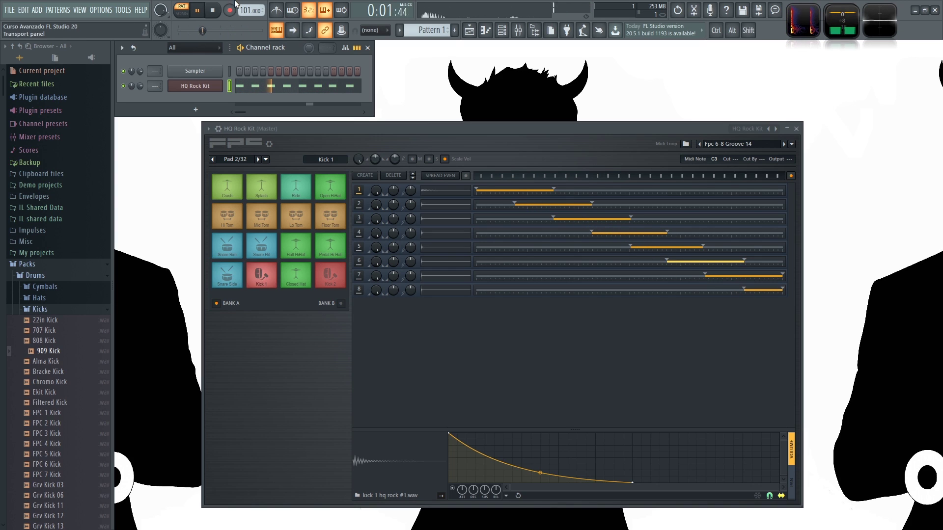
{"action": "left_click", "coordinate": [218, 14]}
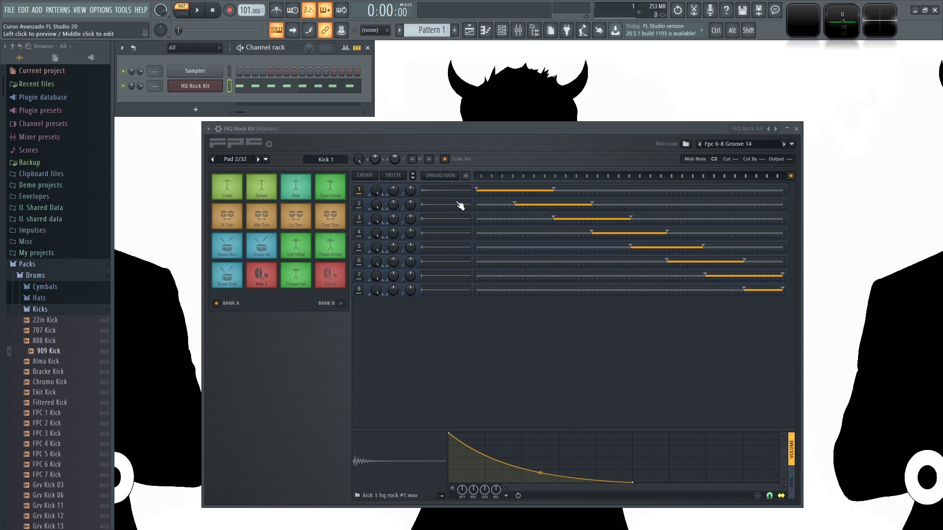
Add the Ekit Kick sample as a ninth layer of the Kick 1 pad and limit it to the lowest velocities.
{"action": "left_click", "coordinate": [48, 392]}
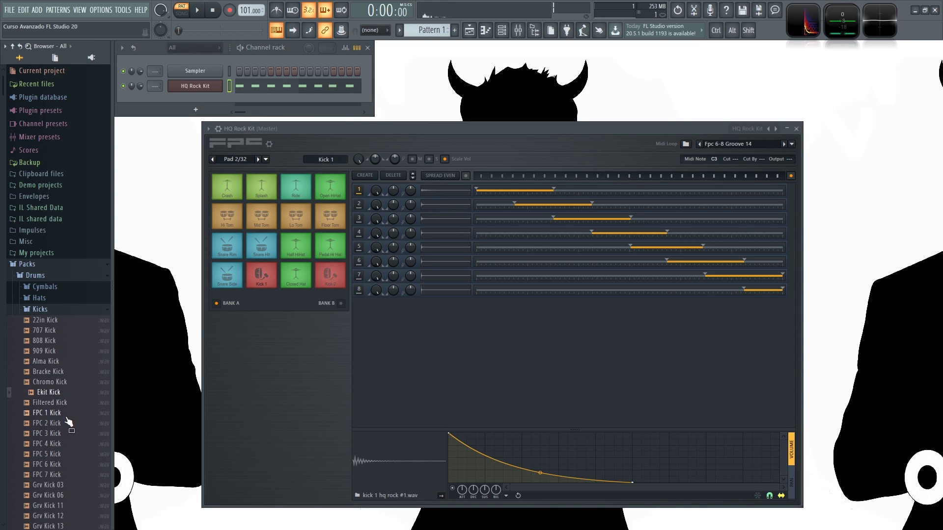
{"action": "left_click_drag", "start_coordinate": [47, 395], "coordinate": [425, 328]}
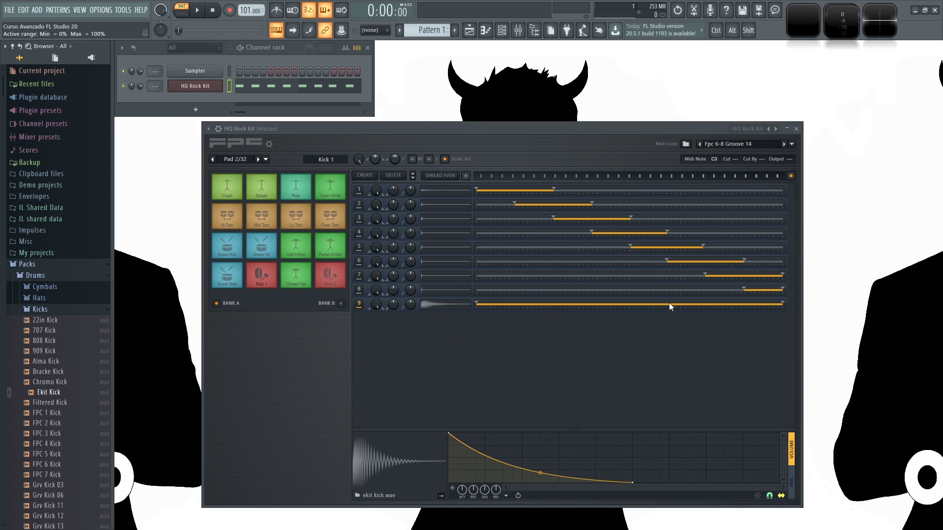
{"action": "mouse_move", "coordinate": [477, 304]}
{"action": "left_mouse_down"}
{"action": "mouse_move", "coordinate": [735, 305]}
{"action": "mouse_move", "coordinate": [496, 305]}
{"action": "mouse_move", "coordinate": [663, 308]}
{"action": "left_mouse_up"}
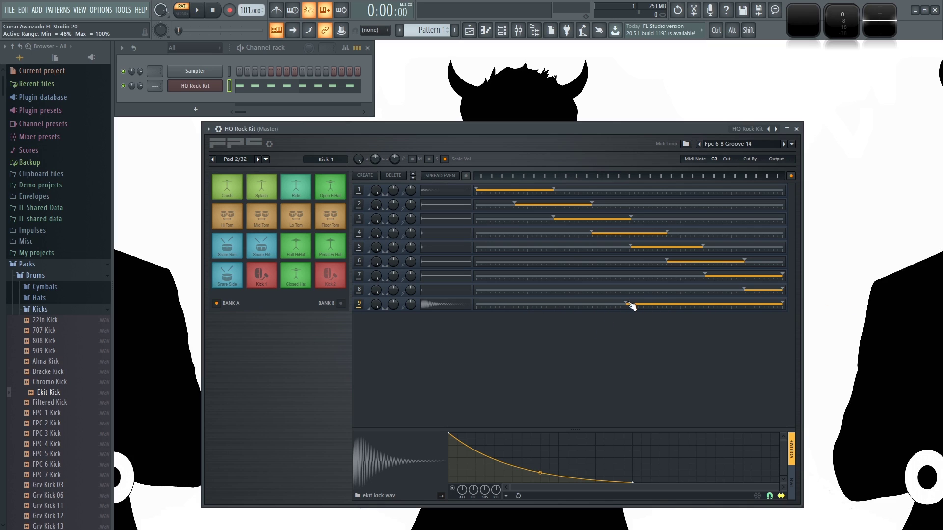
{"action": "left_click_drag", "start_coordinate": [629, 307], "coordinate": [609, 308]}
{"action": "mouse_move", "coordinate": [784, 306]}
{"action": "left_mouse_down"}
{"action": "mouse_move", "coordinate": [682, 308]}
{"action": "mouse_move", "coordinate": [696, 312]}
{"action": "left_mouse_up"}
{"action": "left_click_drag", "start_coordinate": [614, 307], "coordinate": [493, 310]}
{"action": "left_click_drag", "start_coordinate": [698, 306], "coordinate": [516, 316]}
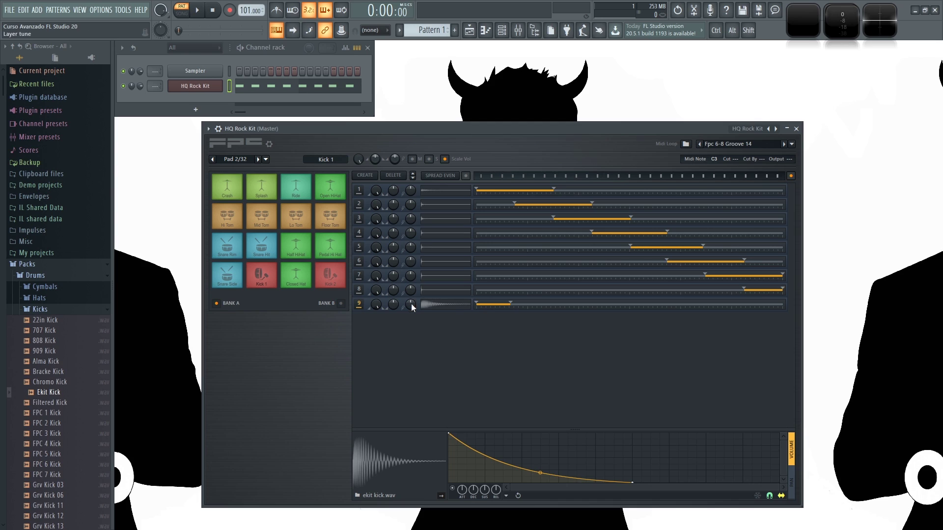
Audition the Ekit Kick layer alone and within the playing pattern, and try its layer tune.
{"action": "left_click", "coordinate": [439, 312]}
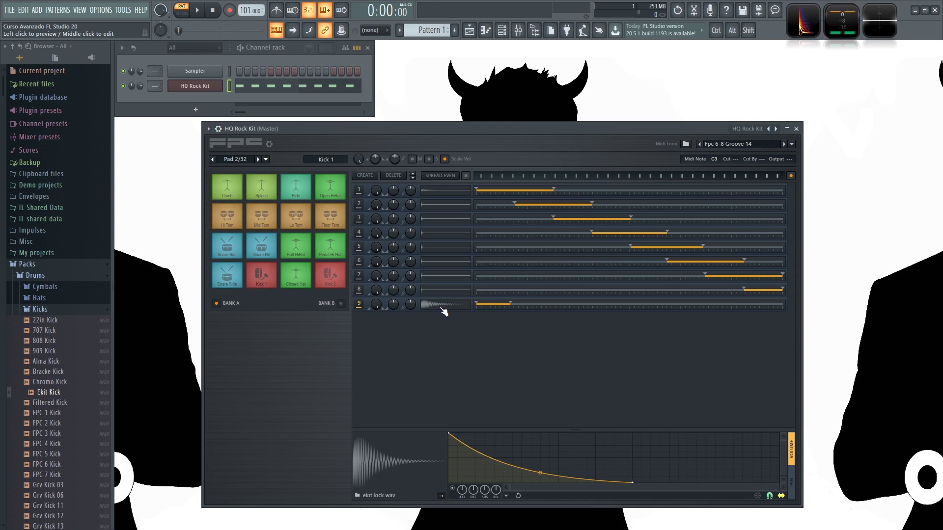
{"action": "key", "text": "space"}
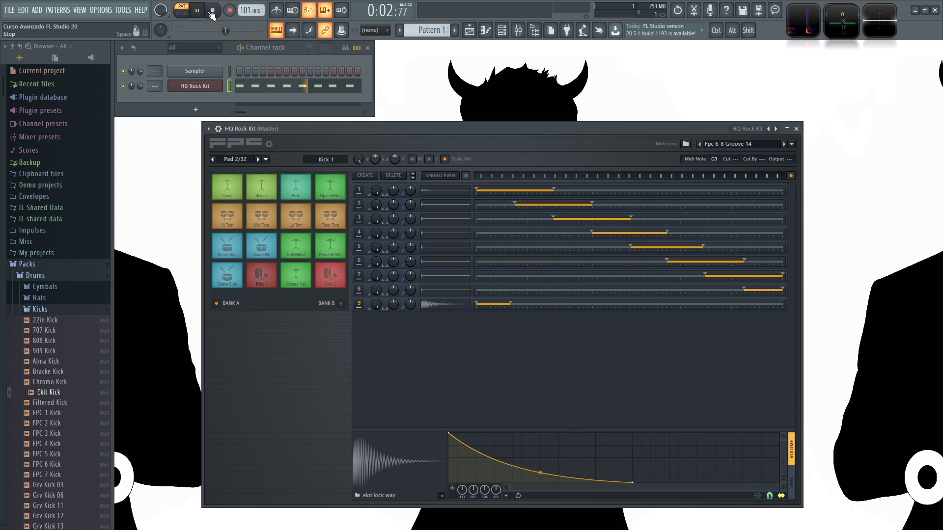
{"action": "left_click", "coordinate": [211, 15]}
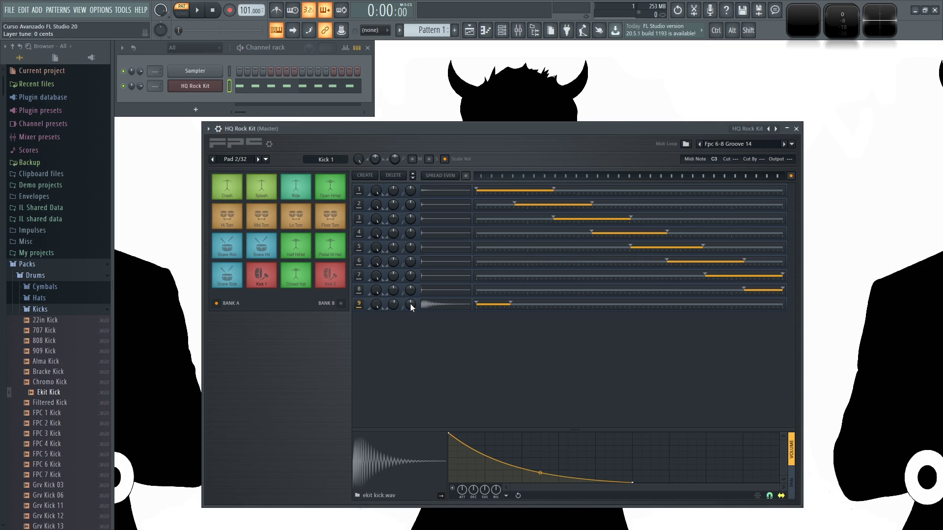
{"action": "left_click_drag", "start_coordinate": [410, 303], "coordinate": [411, 280]}
Delete layer 8 of the Kick 1 pad and create a new empty layer.
{"action": "left_click", "coordinate": [359, 289]}
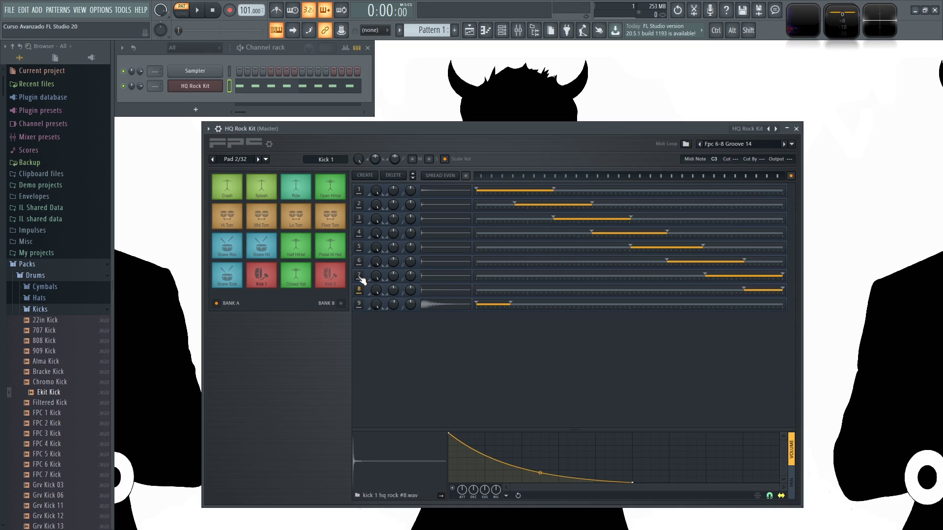
{"action": "left_click", "coordinate": [403, 177]}
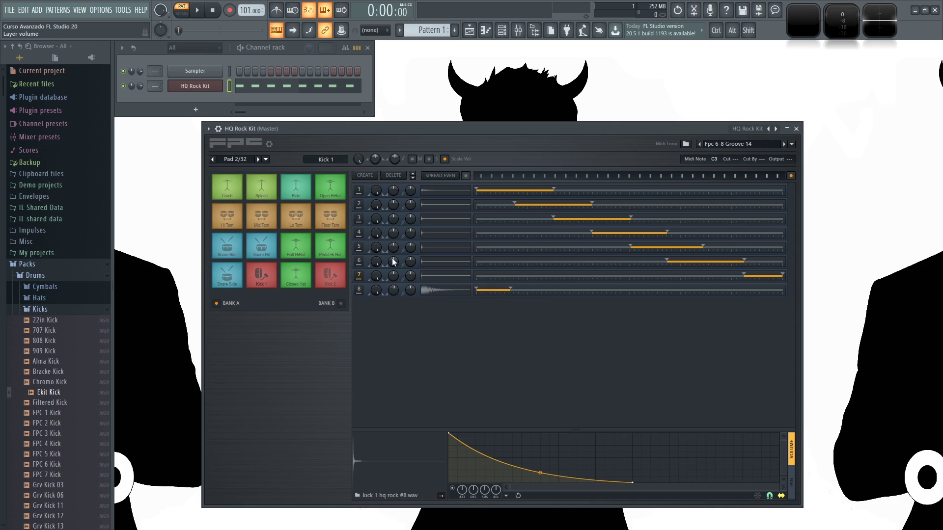
{"action": "left_click", "coordinate": [371, 180]}
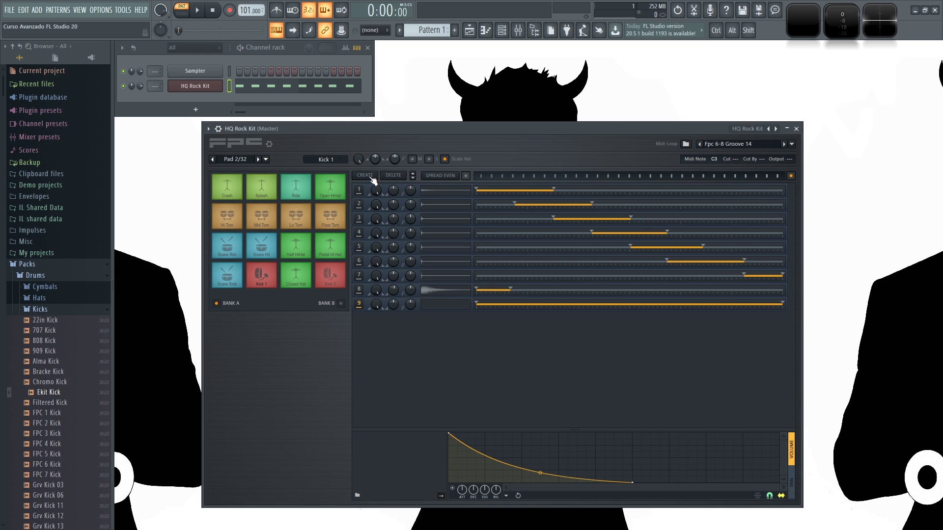
Preview the samples of several Kick 1 layers, including layers 9, 7 and 4 and the Ekit Kick.
{"action": "left_click", "coordinate": [457, 307]}
{"action": "left_click", "coordinate": [441, 276]}
{"action": "left_click", "coordinate": [441, 234]}
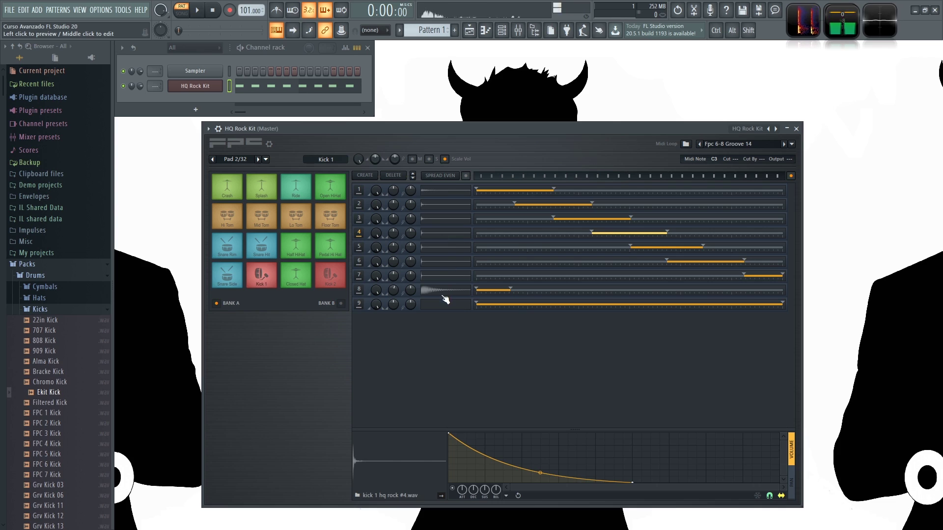
{"action": "left_click", "coordinate": [442, 291]}
{"action": "left_click", "coordinate": [441, 293]}
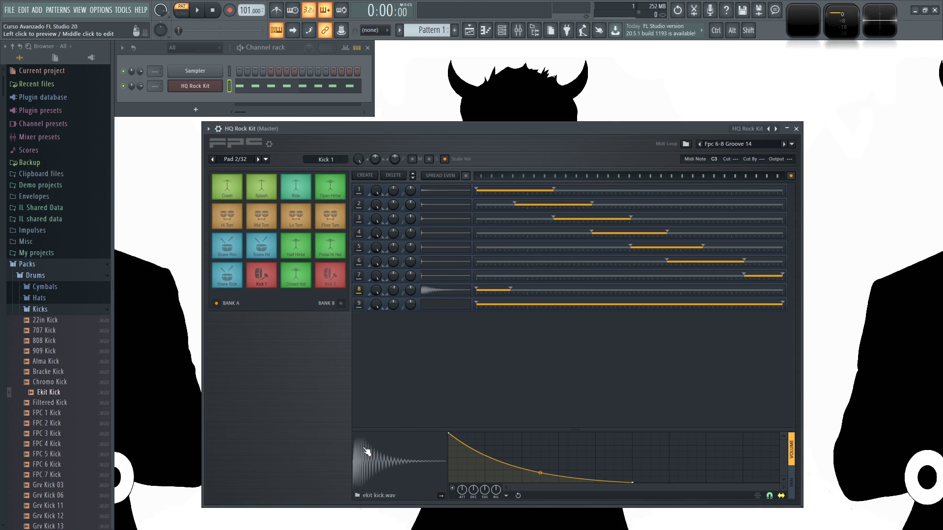
{"action": "left_click", "coordinate": [393, 460]}
{"action": "left_click", "coordinate": [394, 461]}
Try the Ekit Kick sample in reverse, preview it and restore its normal direction.
{"action": "left_click", "coordinate": [440, 496]}
{"action": "left_click", "coordinate": [421, 483]}
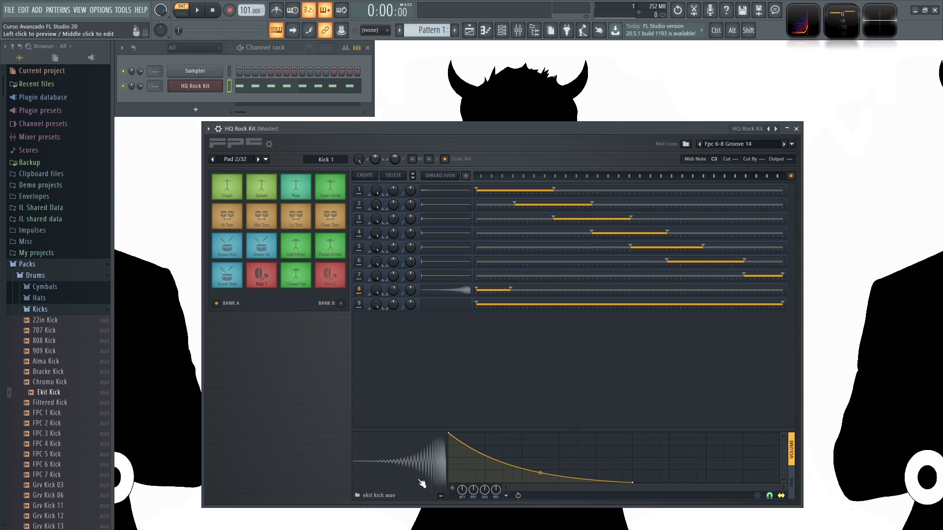
{"action": "left_click", "coordinate": [441, 496]}
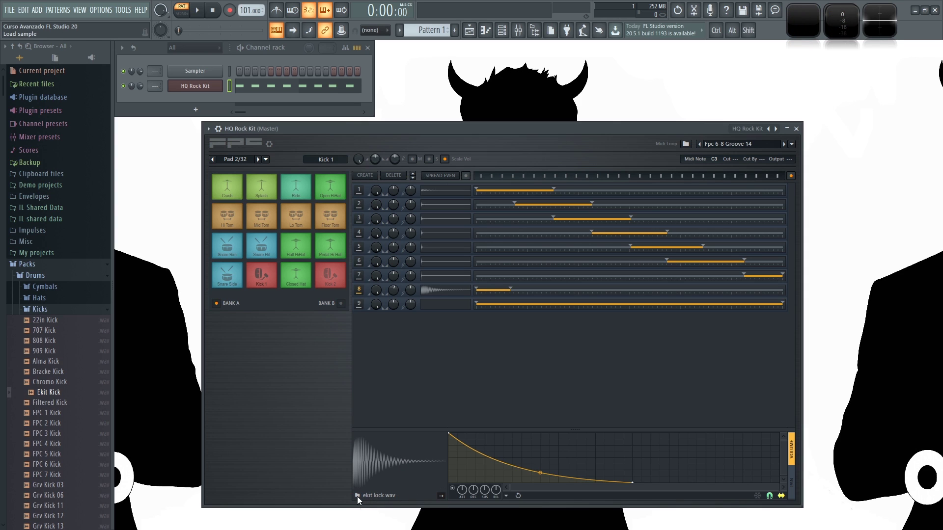
Leave the sample file dialog without loading anything and put Filtered Kick from the browser into empty layer 9.
{"action": "left_click", "coordinate": [357, 496]}
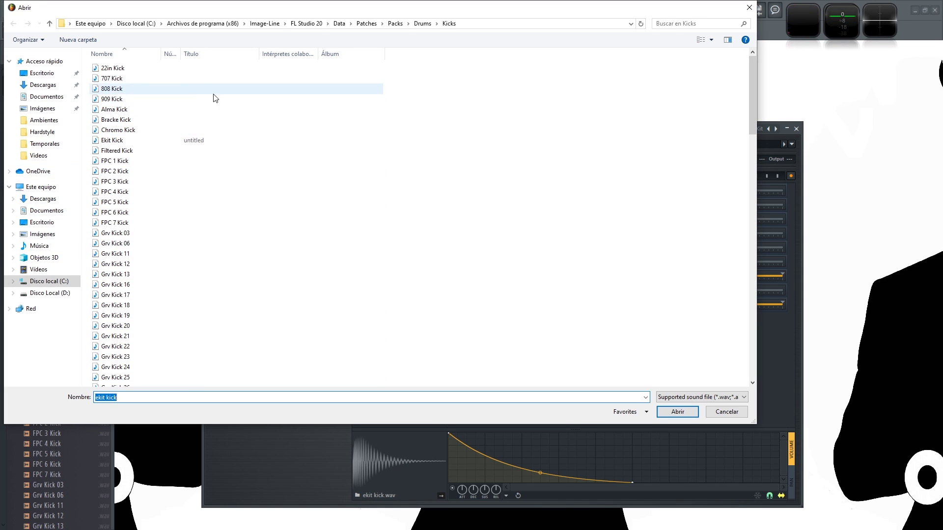
{"action": "left_click", "coordinate": [724, 412]}
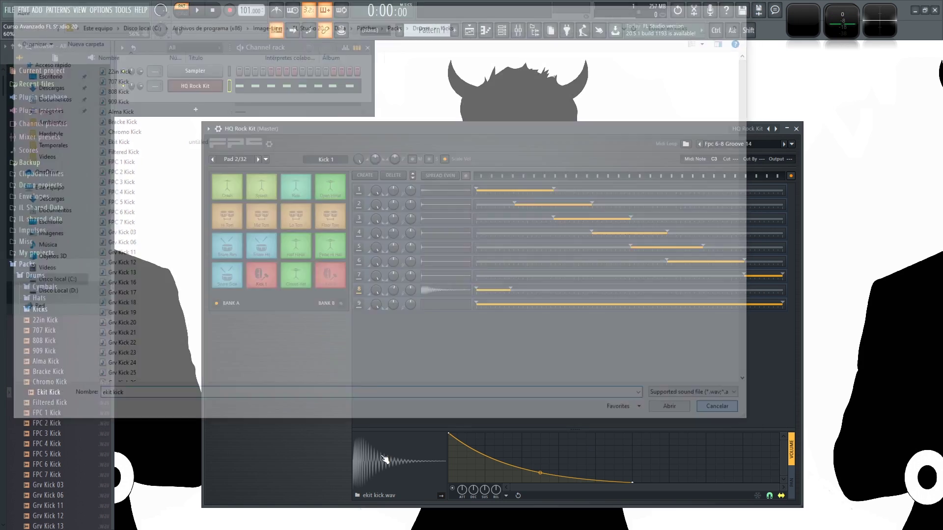
{"action": "left_click_drag", "start_coordinate": [54, 402], "coordinate": [432, 303]}
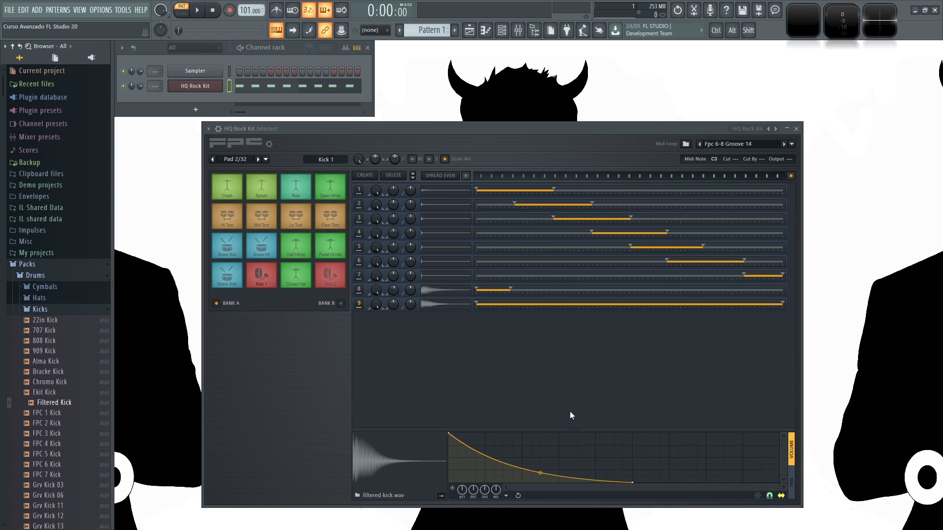
Audition the samples of Kick 1 layers 7, 8, 6 and 3.
{"action": "left_click", "coordinate": [450, 277]}
{"action": "left_click", "coordinate": [450, 289]}
{"action": "left_click", "coordinate": [452, 262]}
{"action": "left_click", "coordinate": [452, 220]}
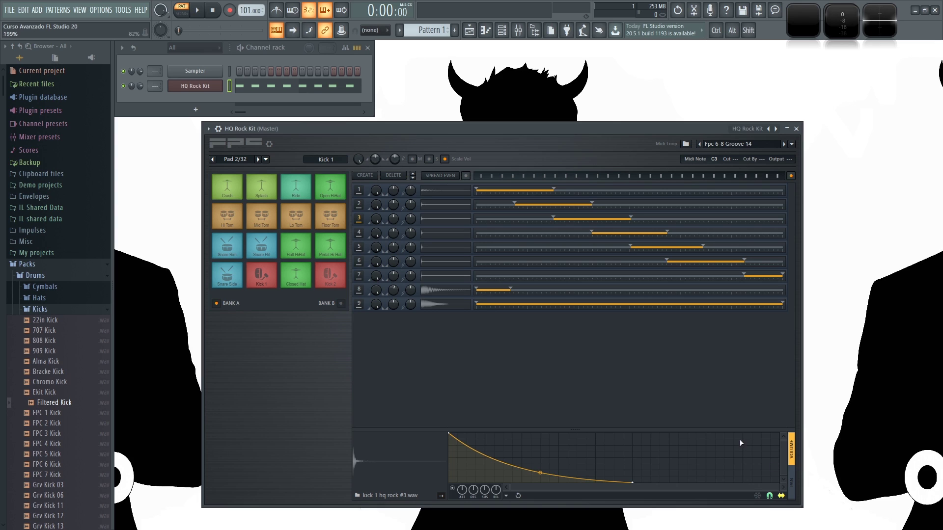
Enlarge the envelope editor, move the FPC window up and compare the pan and volume envelopes.
{"action": "left_click_drag", "start_coordinate": [711, 429], "coordinate": [728, 376]}
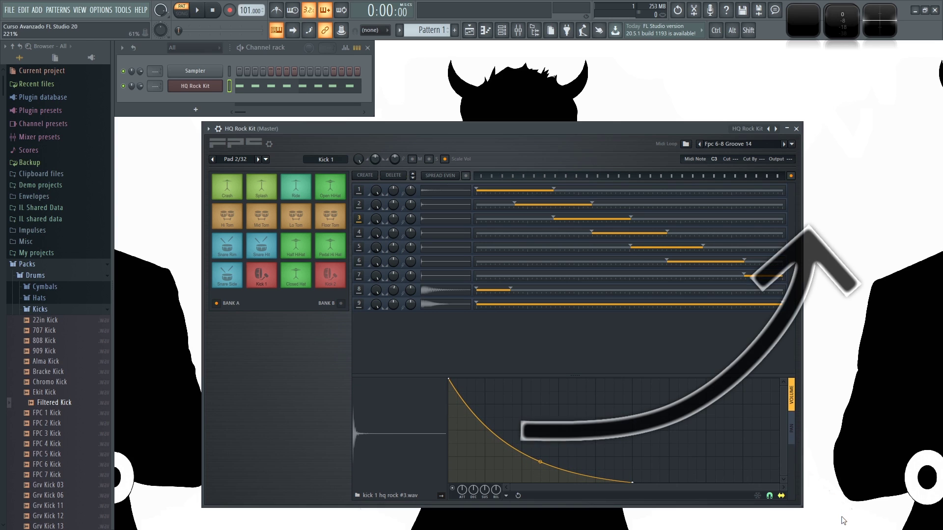
{"action": "left_click_drag", "start_coordinate": [655, 129], "coordinate": [662, 110]}
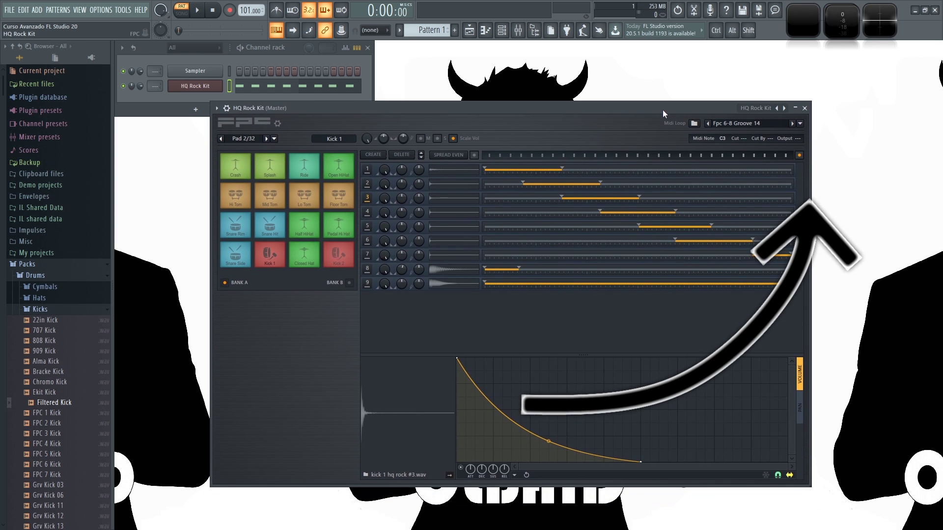
{"action": "left_click", "coordinate": [800, 401]}
{"action": "left_click", "coordinate": [799, 376]}
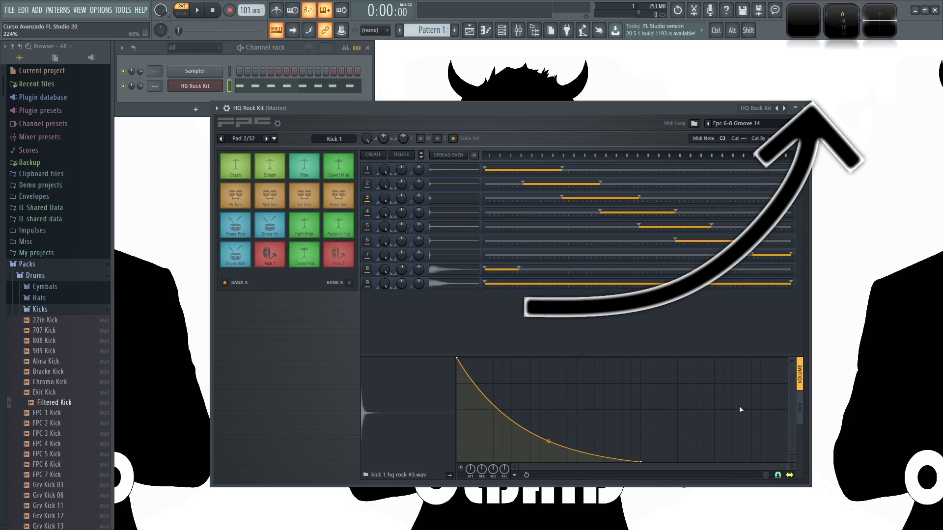
Toggle the volume envelope off and on again, and check the pan envelope before returning to volume.
{"action": "left_click", "coordinate": [461, 468]}
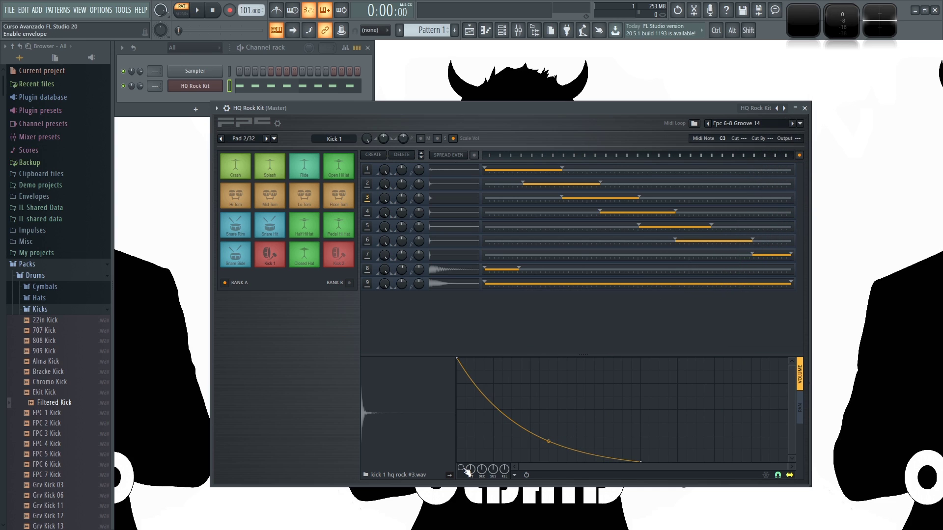
{"action": "left_click", "coordinate": [462, 468]}
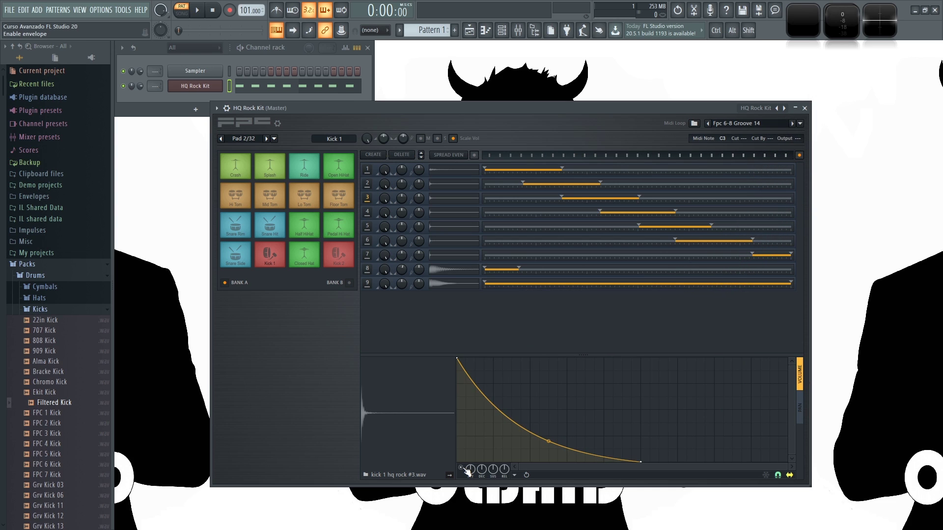
{"action": "left_click", "coordinate": [800, 406]}
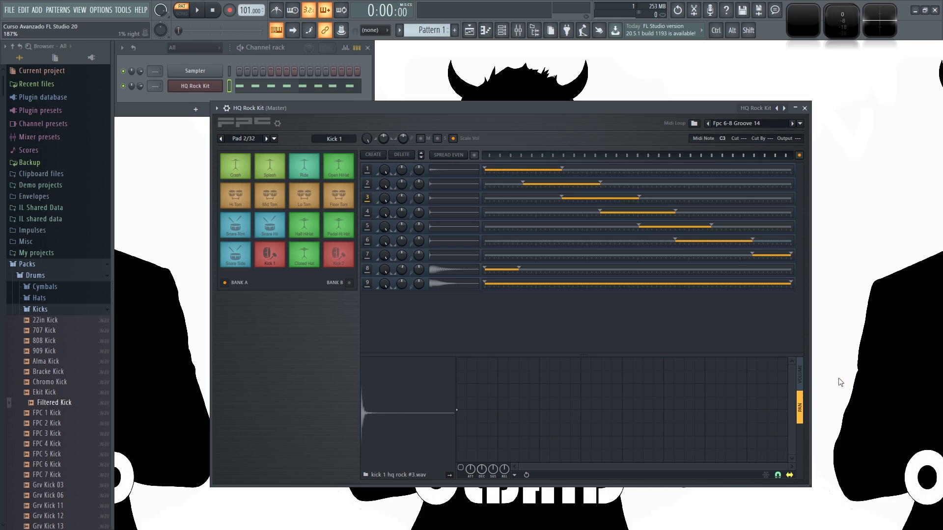
{"action": "left_click", "coordinate": [803, 377]}
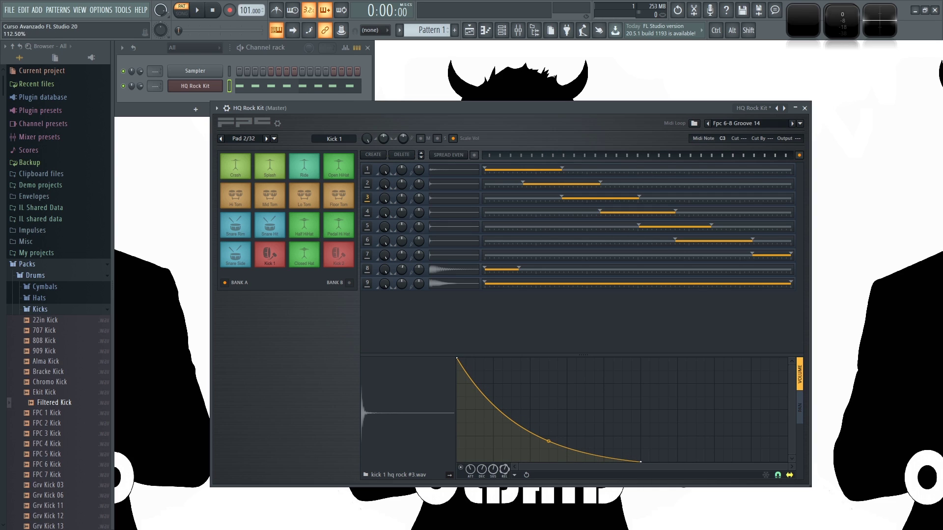
Add two points to the Kick 1 volume envelope, one rising beyond its end and one raised midway through the decay.
{"action": "left_click", "coordinate": [514, 475]}
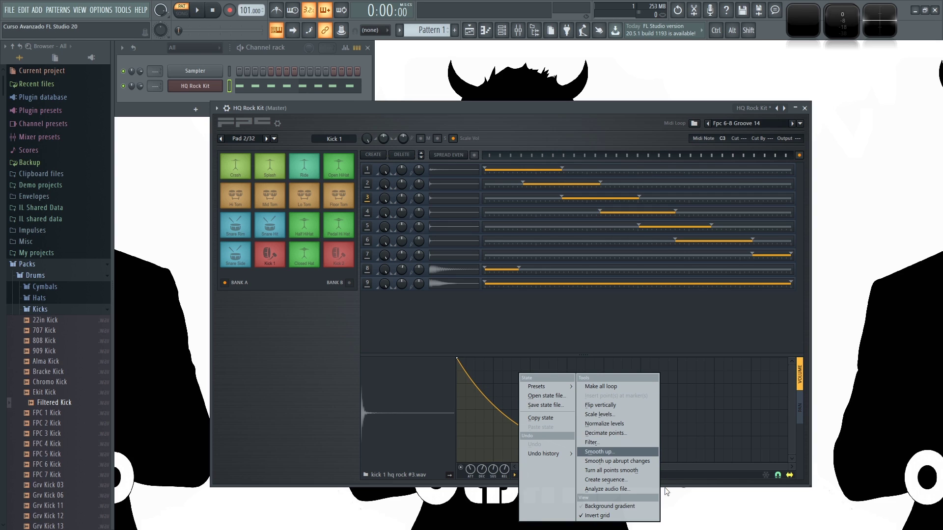
{"action": "right_click", "coordinate": [713, 395]}
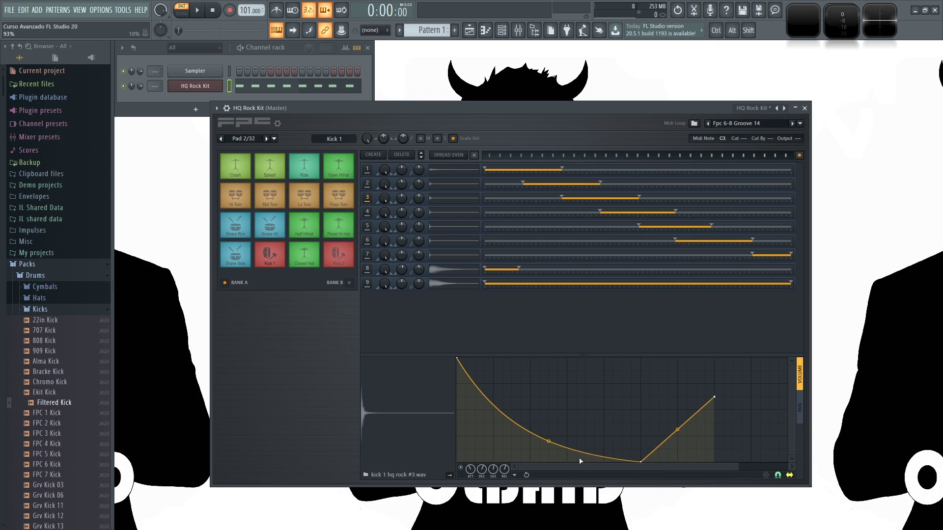
{"action": "right_click", "coordinate": [548, 385]}
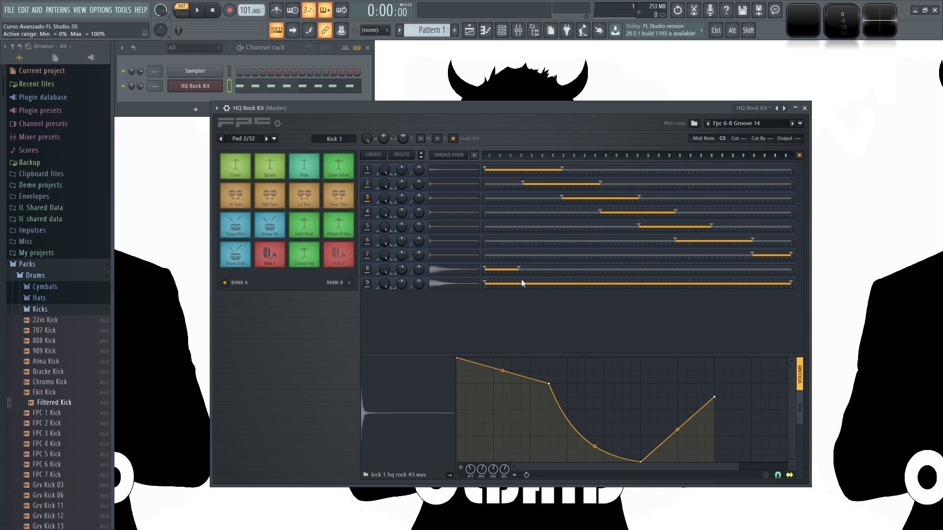
Limit layer 9, the Filtered Kick, to an active velocity range of 85% to 100%.
{"action": "left_click_drag", "start_coordinate": [485, 282], "coordinate": [743, 289]}
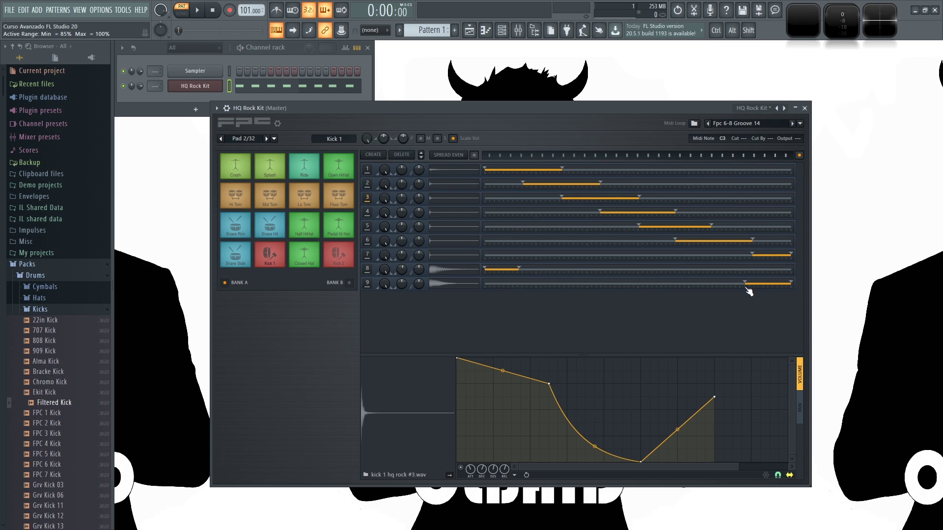
Set layer 8, the Ekit kick, to an active velocity range of 78% to 100% and audition Kick 1 at high velocities.
{"action": "left_click_drag", "start_coordinate": [519, 269], "coordinate": [861, 269]}
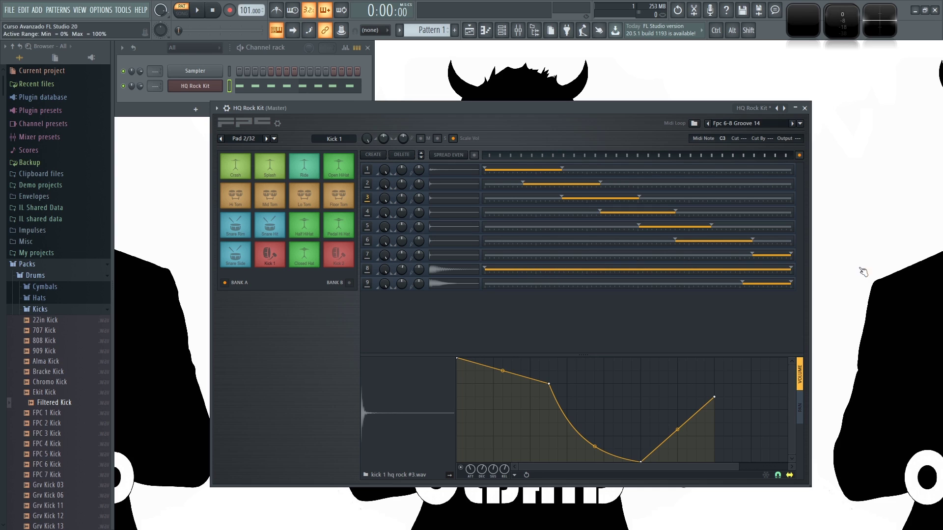
{"action": "left_click_drag", "start_coordinate": [485, 269], "coordinate": [724, 277]}
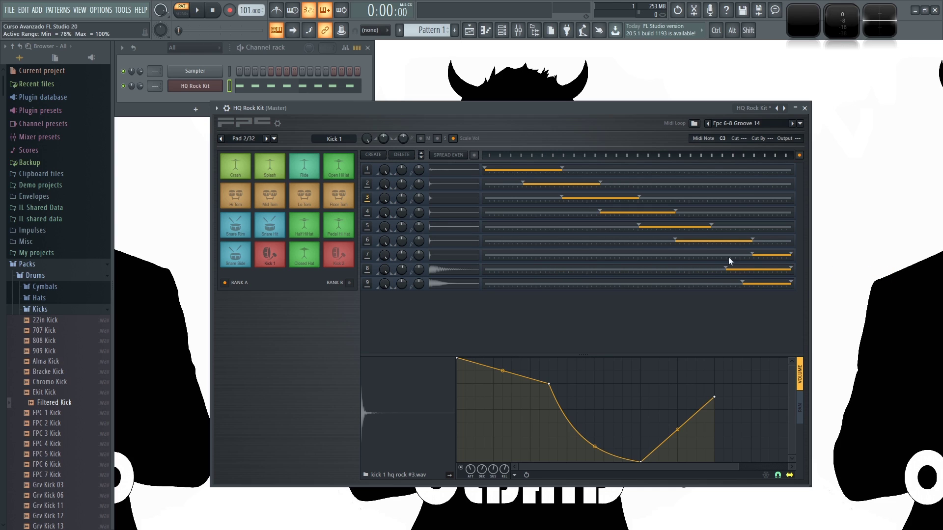
{"action": "left_click", "coordinate": [780, 158]}
{"action": "left_click", "coordinate": [779, 158]}
{"action": "left_click", "coordinate": [775, 157]}
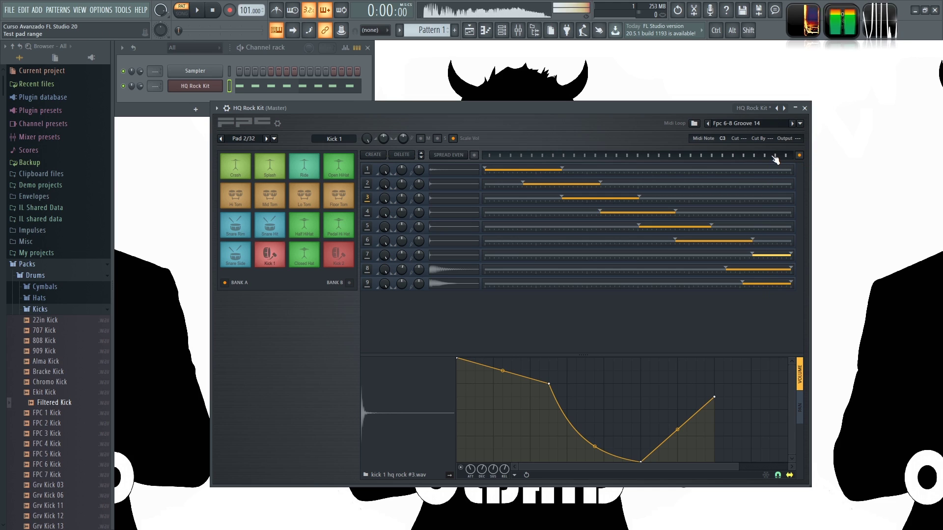
{"action": "left_click", "coordinate": [768, 158]}
{"action": "left_click", "coordinate": [767, 158]}
{"action": "left_click", "coordinate": [767, 159]}
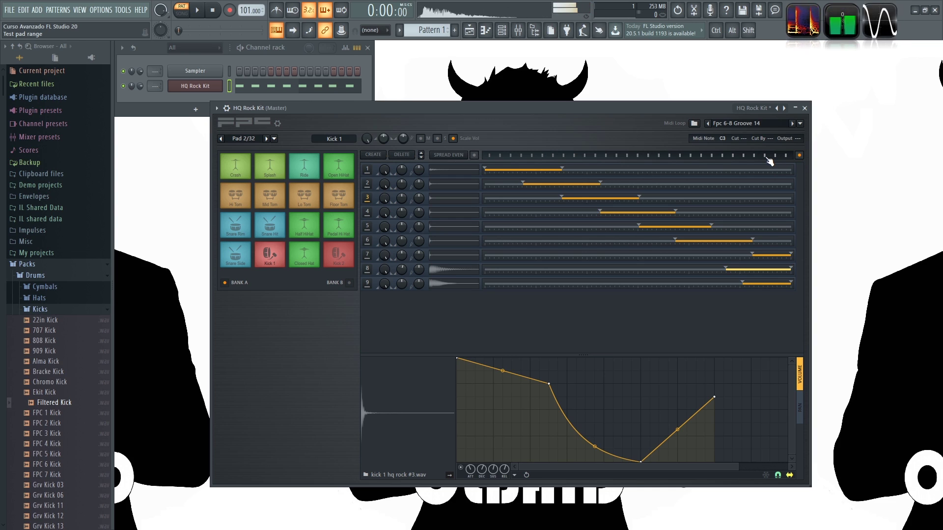
{"action": "left_click", "coordinate": [767, 159]}
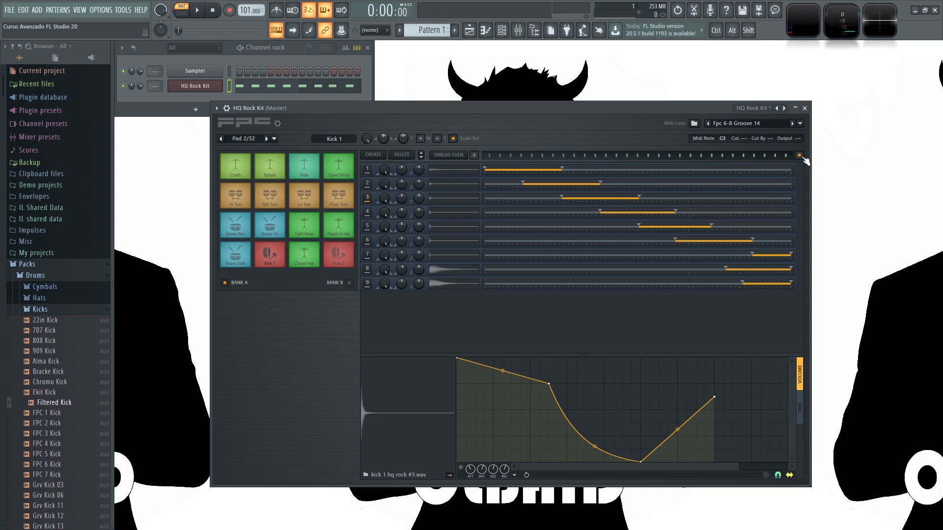
{"action": "left_click", "coordinate": [764, 158]}
{"action": "left_click", "coordinate": [765, 158]}
Extend layer 8's active velocity range to 0% to 100% and audition the pad at low velocities.
{"action": "left_click", "coordinate": [373, 270]}
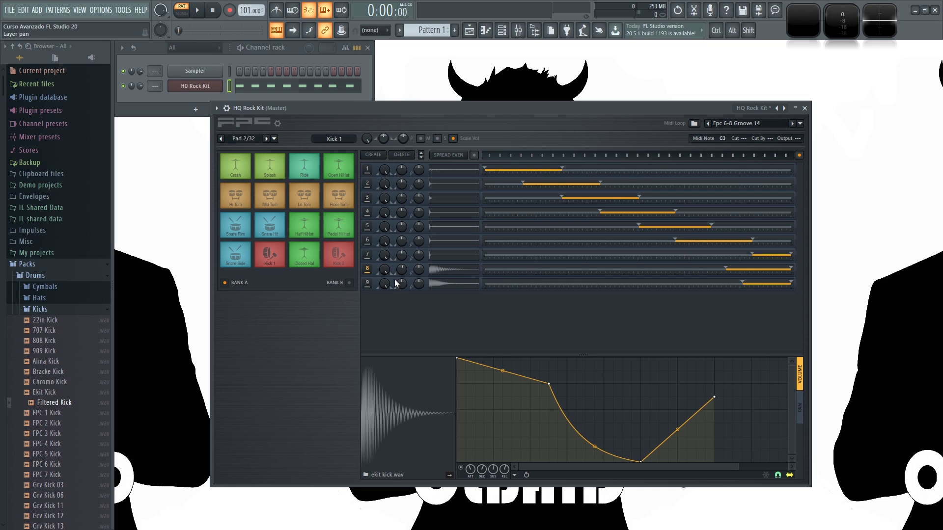
{"action": "left_click_drag", "start_coordinate": [731, 270], "coordinate": [434, 270]}
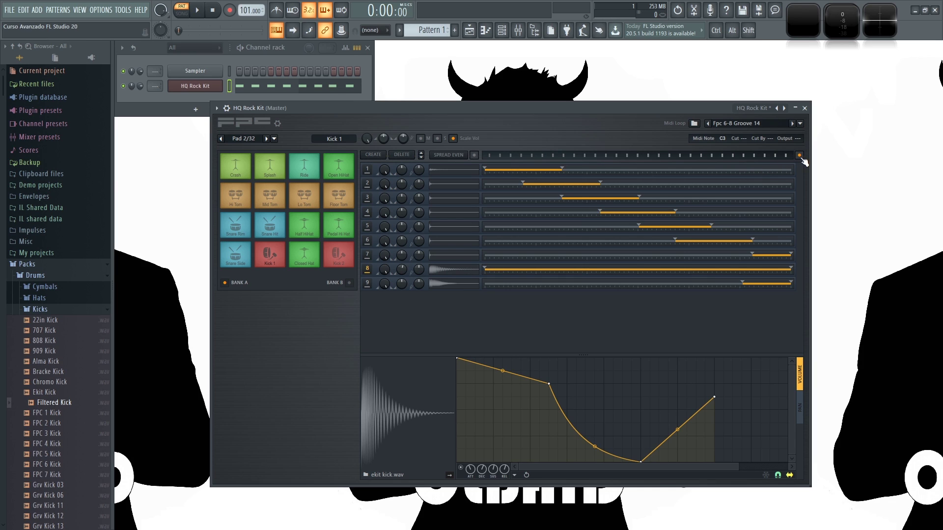
{"action": "mouse_move", "coordinate": [488, 155]}
{"action": "left_mouse_down"}
{"action": "mouse_move", "coordinate": [580, 156]}
{"action": "mouse_move", "coordinate": [489, 164]}
{"action": "mouse_move", "coordinate": [499, 162]}
{"action": "left_mouse_up"}
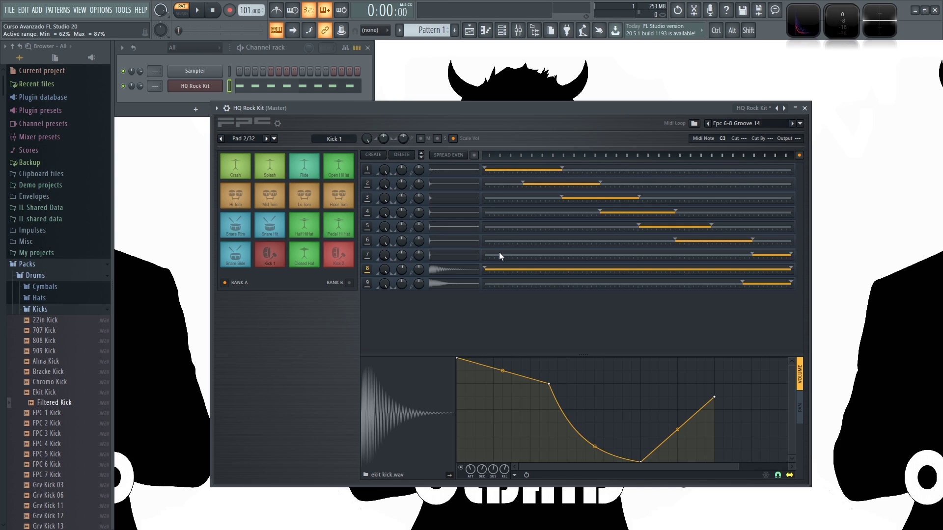
Turn off the pad's Scale Vol option and audition Kick 1 at several low velocities.
{"action": "left_click", "coordinate": [495, 160]}
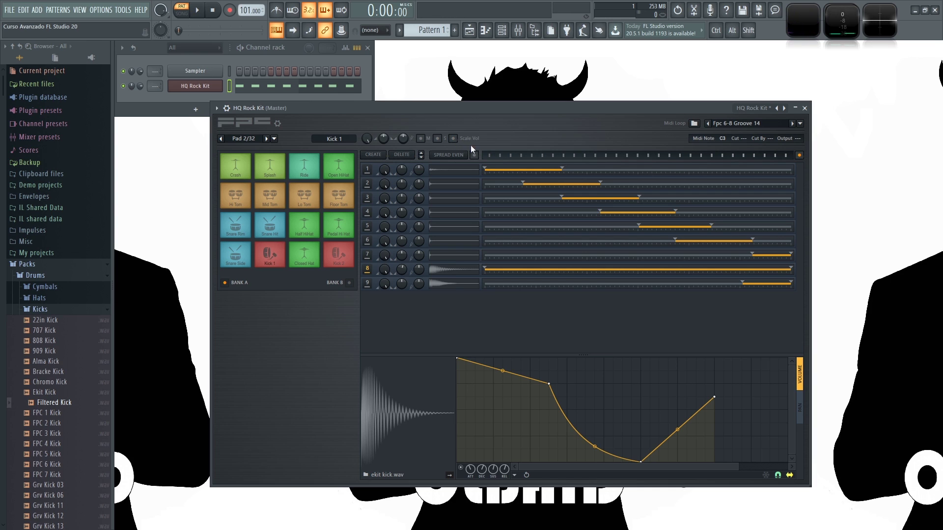
{"action": "left_click", "coordinate": [496, 156]}
{"action": "left_click", "coordinate": [496, 156]}
{"action": "left_click", "coordinate": [496, 156]}
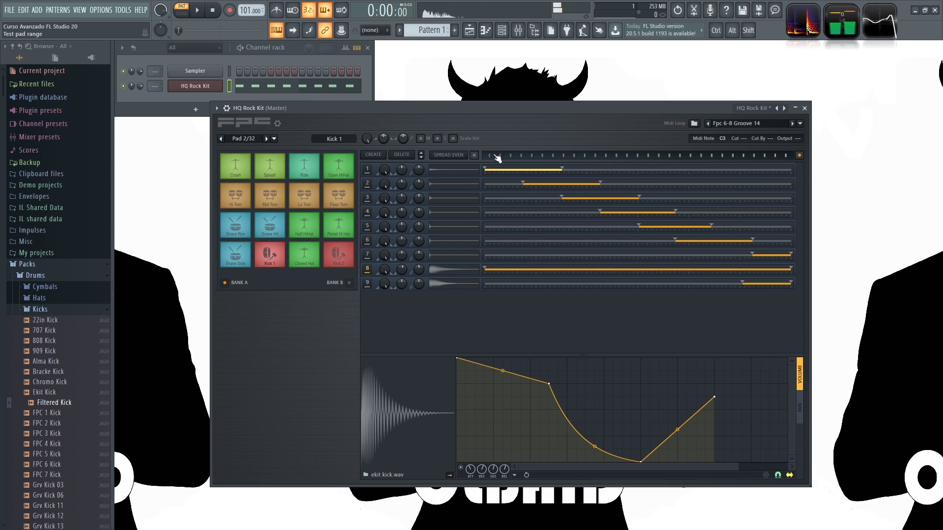
{"action": "left_click", "coordinate": [496, 157]}
{"action": "left_click", "coordinate": [497, 157]}
{"action": "left_click", "coordinate": [540, 157]}
{"action": "left_click", "coordinate": [549, 158]}
{"action": "left_click", "coordinate": [535, 158]}
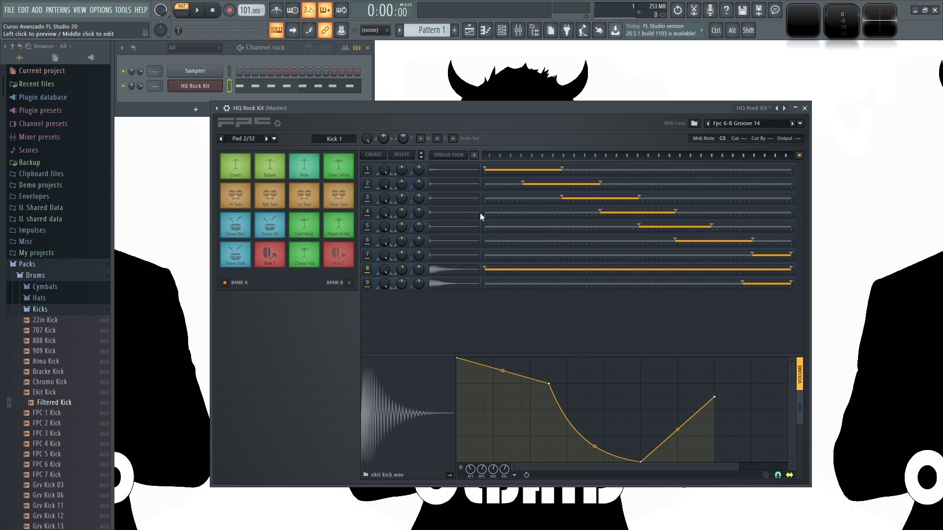
Adjust layer 8's volume, pan and tuning while auditioning Kick 1 at a low velocity.
{"action": "left_click", "coordinate": [504, 160]}
{"action": "left_click", "coordinate": [502, 155]}
{"action": "left_click", "coordinate": [503, 156]}
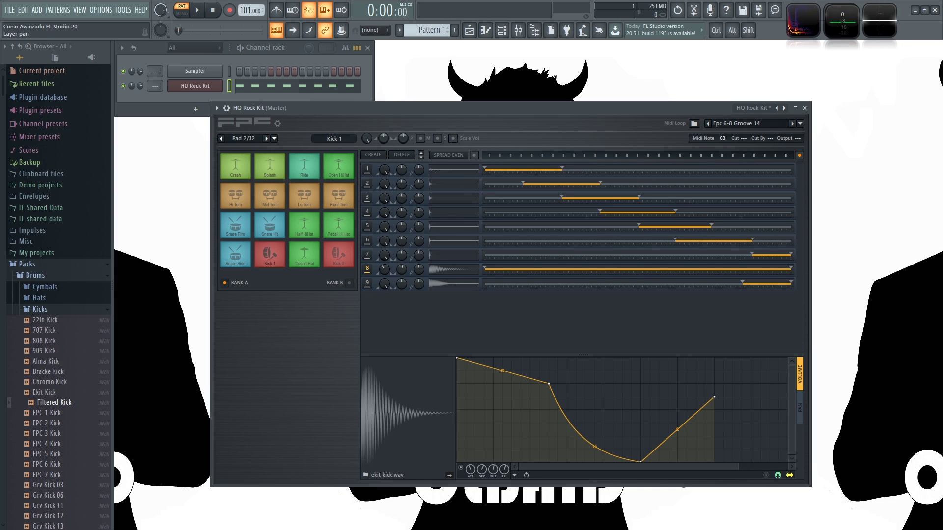
{"action": "left_click", "coordinate": [506, 155]}
{"action": "left_click", "coordinate": [505, 156]}
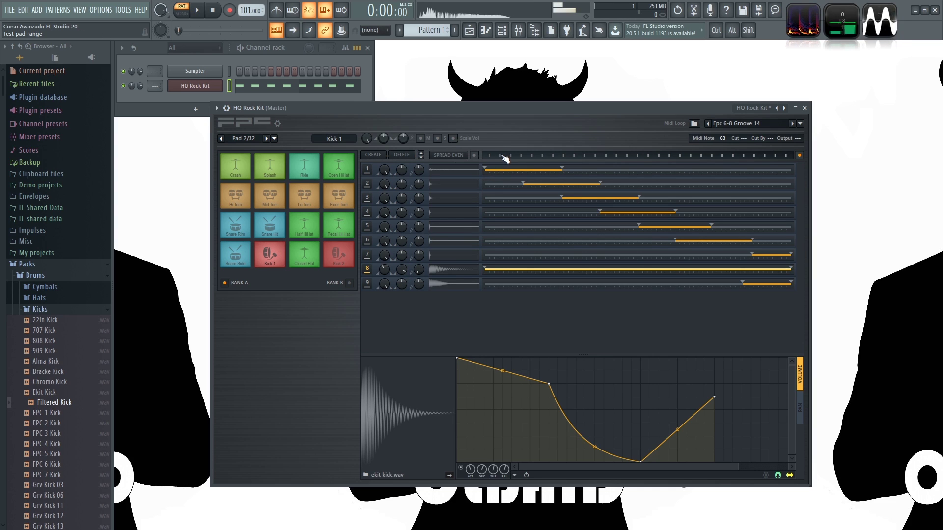
{"action": "left_click", "coordinate": [504, 156]}
{"action": "left_click", "coordinate": [504, 157]}
{"action": "left_click", "coordinate": [504, 157]}
{"action": "left_click", "coordinate": [504, 157]}
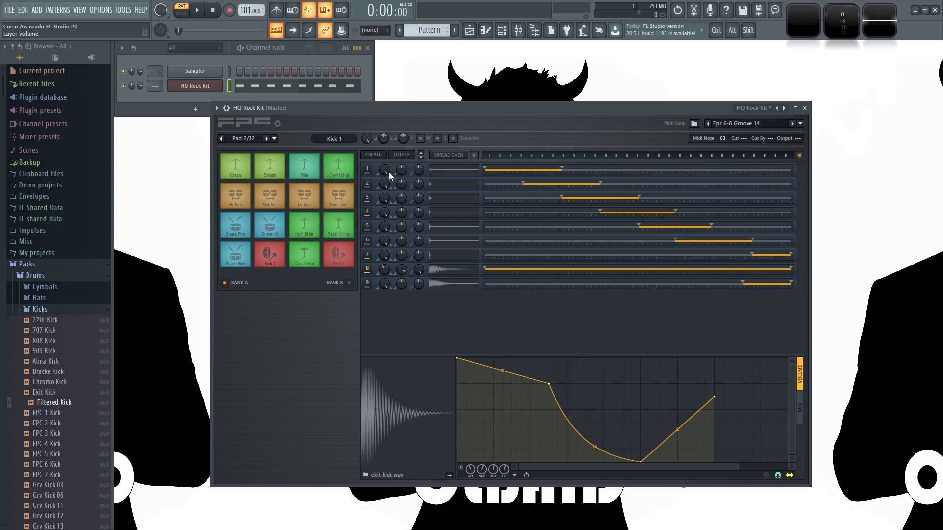
Try changing the overall pad volume of Kick 1, going down to 19%, and audition the pad.
{"action": "left_click", "coordinate": [268, 257]}
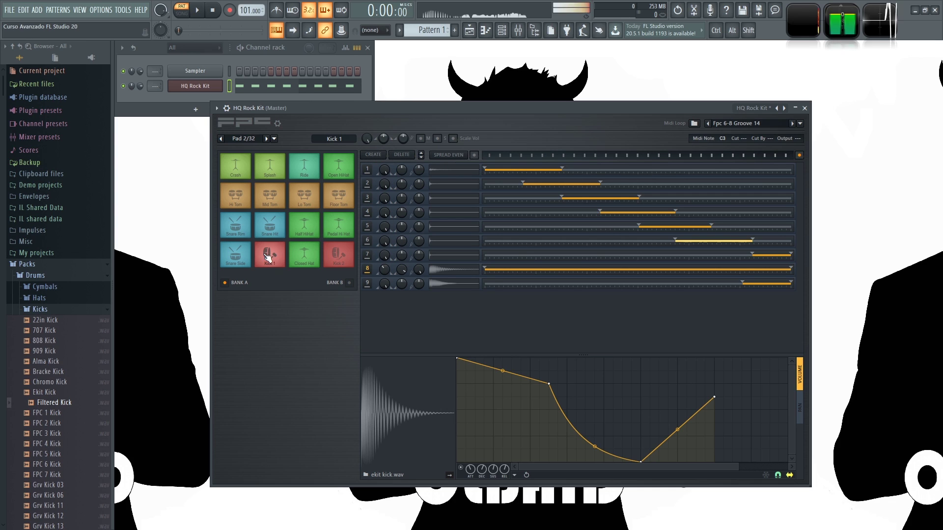
{"action": "left_click", "coordinate": [277, 258]}
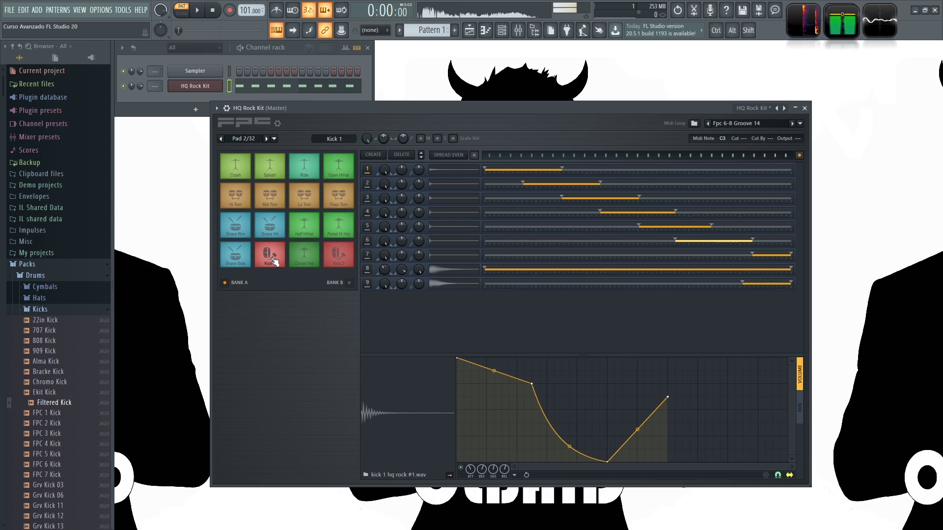
{"action": "left_click_drag", "start_coordinate": [366, 140], "coordinate": [366, 142]}
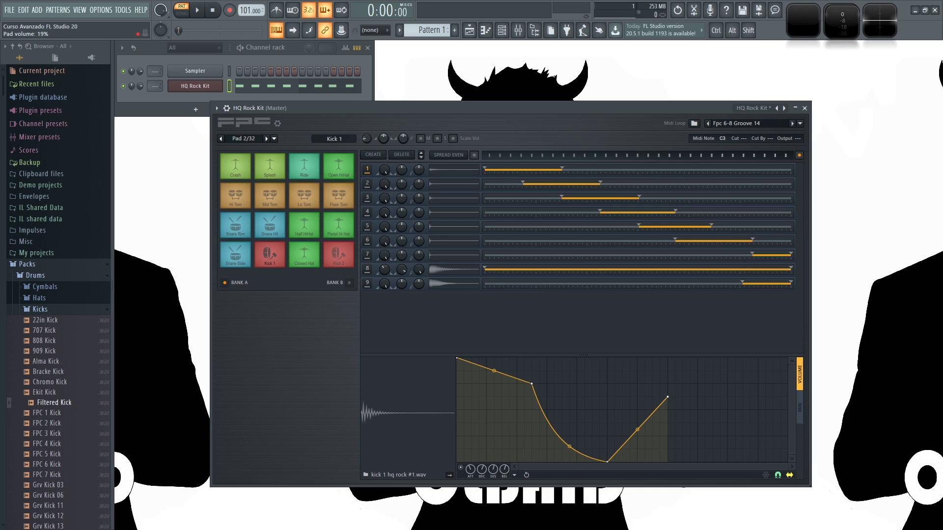
{"action": "left_click", "coordinate": [267, 250]}
Try panning the whole Kick 1 pad left and raising its tuning, auditioning each change and resetting the pan.
{"action": "left_click_drag", "start_coordinate": [385, 138], "coordinate": [385, 162]}
{"action": "left_click", "coordinate": [270, 249]}
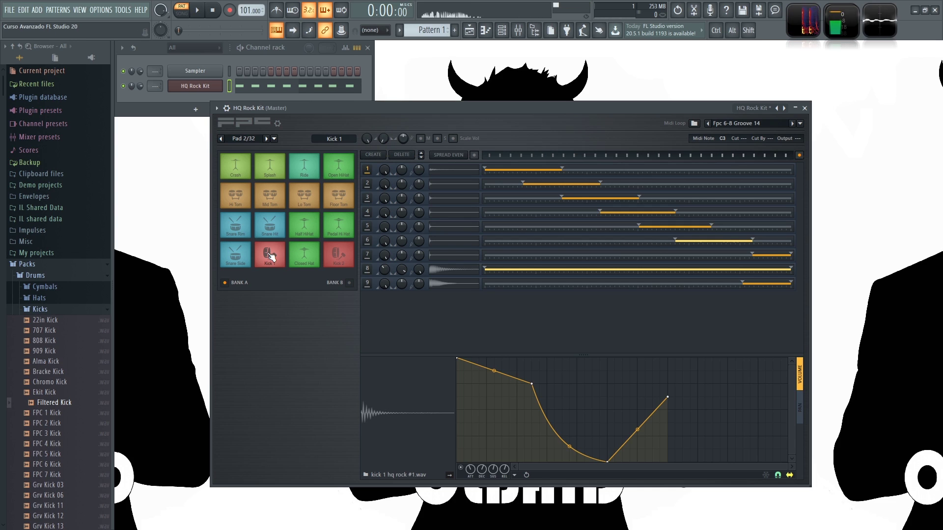
{"action": "left_click", "coordinate": [383, 139], "text": "alt"}
{"action": "left_click_drag", "start_coordinate": [403, 138], "coordinate": [404, 114]}
{"action": "left_click", "coordinate": [272, 259]}
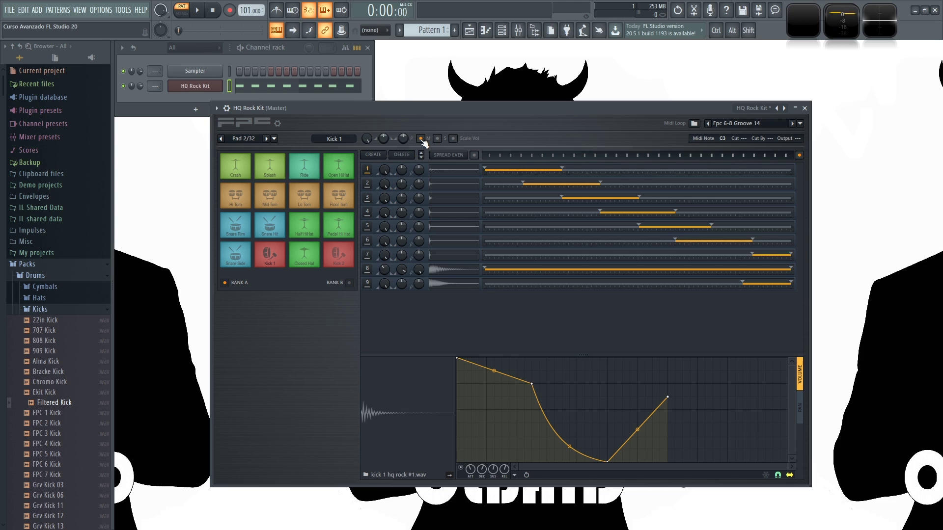
Test the Kick 1 pad's mute by auditioning the pad and playing the pattern, unmute it and stop playback.
{"action": "left_click", "coordinate": [272, 257]}
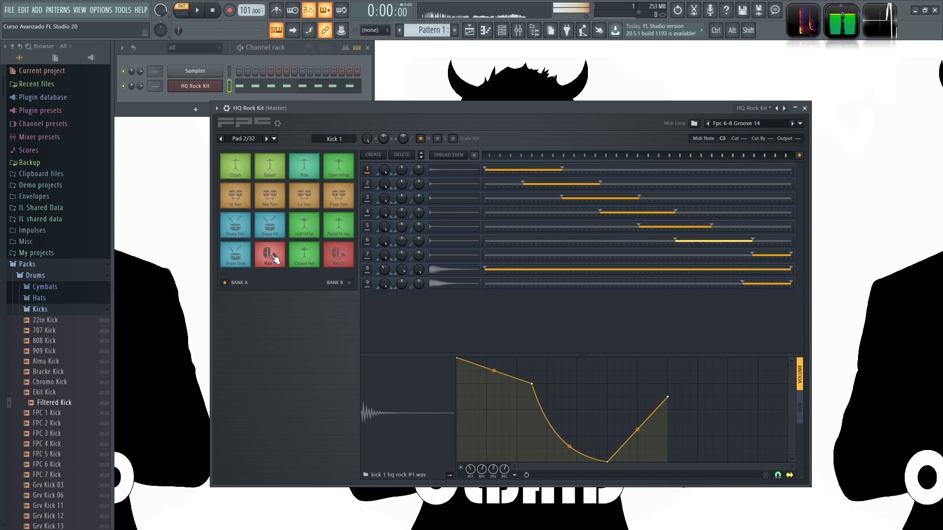
{"action": "left_click", "coordinate": [196, 10]}
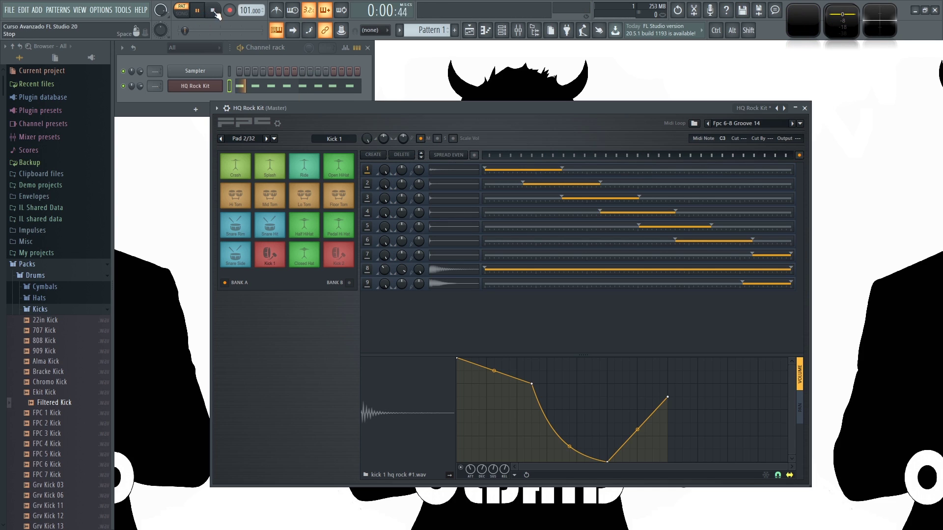
{"action": "left_click", "coordinate": [421, 139]}
{"action": "key", "text": "space"}
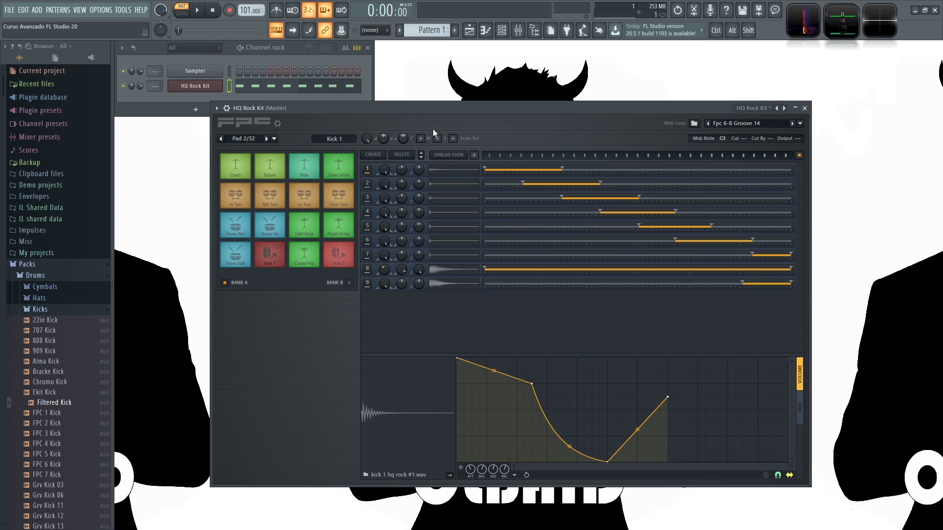
Solo the Kick 1 pad, test notes on the keyboard in the channel's miscellaneous settings, and return to the FPC editor with solo off.
{"action": "left_click", "coordinate": [437, 138]}
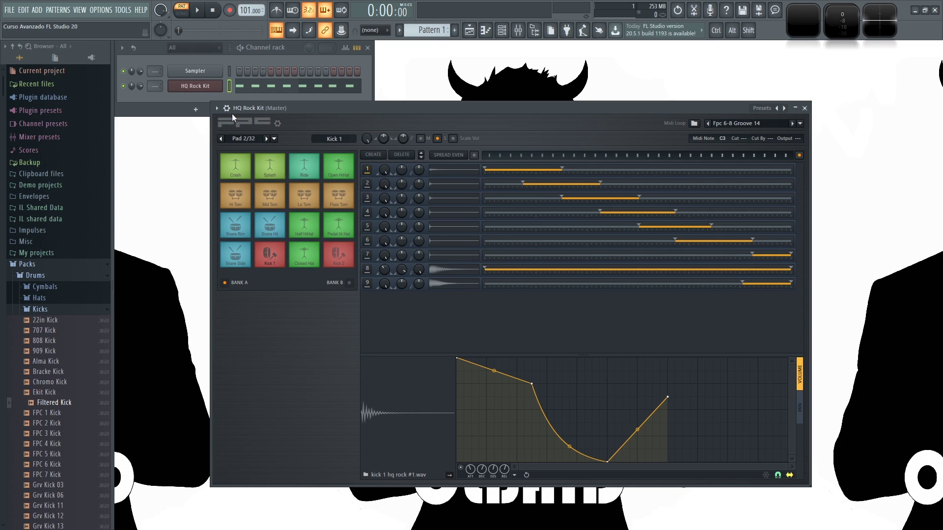
{"action": "left_click", "coordinate": [226, 108]}
{"action": "left_click", "coordinate": [245, 125]}
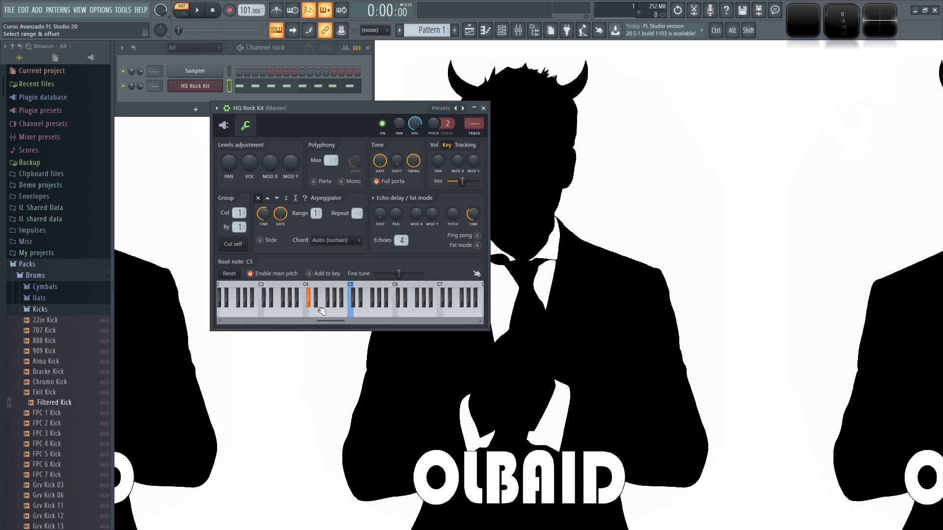
{"action": "mouse_move", "coordinate": [285, 300]}
{"action": "left_mouse_down"}
{"action": "mouse_move", "coordinate": [256, 299]}
{"action": "mouse_move", "coordinate": [273, 298]}
{"action": "left_mouse_up"}
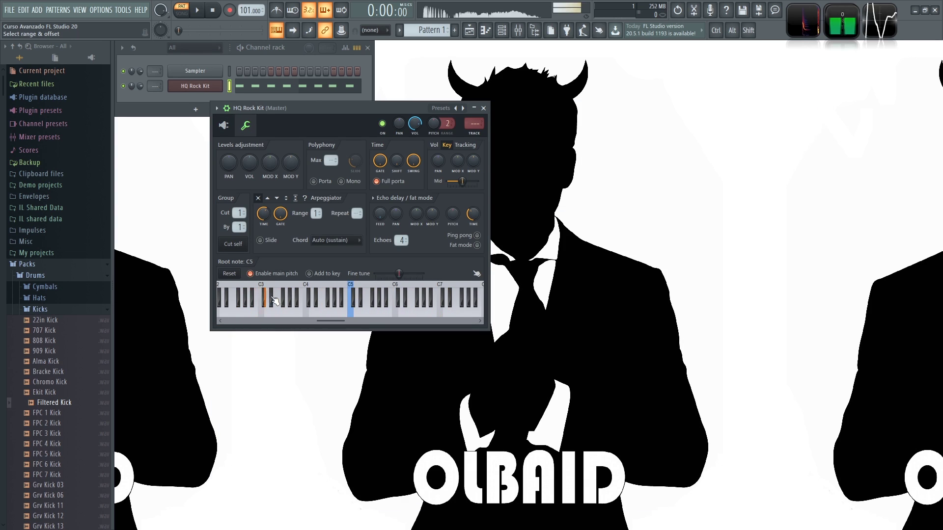
{"action": "left_click", "coordinate": [484, 109]}
{"action": "left_click", "coordinate": [220, 86]}
{"action": "left_click", "coordinate": [224, 125]}
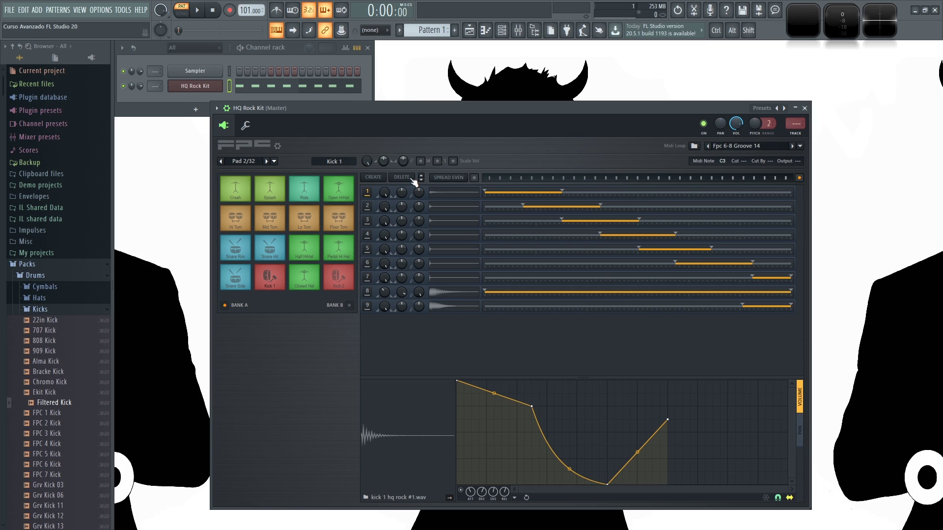
Select the Ekit kick in layer 8 and move it up the layer list to position 4.
{"action": "left_click", "coordinate": [374, 292]}
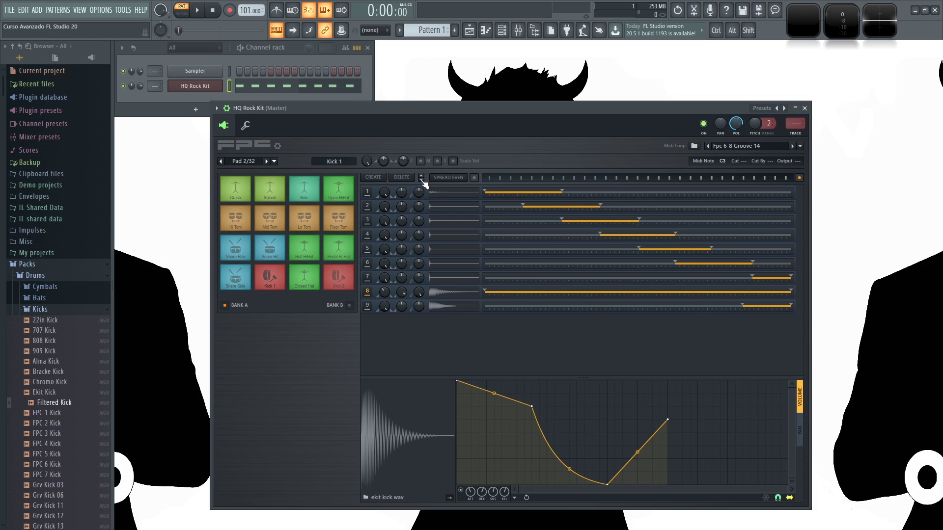
{"action": "left_click", "coordinate": [421, 180]}
{"action": "left_click", "coordinate": [422, 175]}
{"action": "left_click", "coordinate": [421, 176]}
{"action": "left_click", "coordinate": [421, 176]}
{"action": "left_click", "coordinate": [422, 176]}
{"action": "left_click", "coordinate": [422, 176]}
{"action": "left_click", "coordinate": [421, 176]}
{"action": "left_click", "coordinate": [421, 180]}
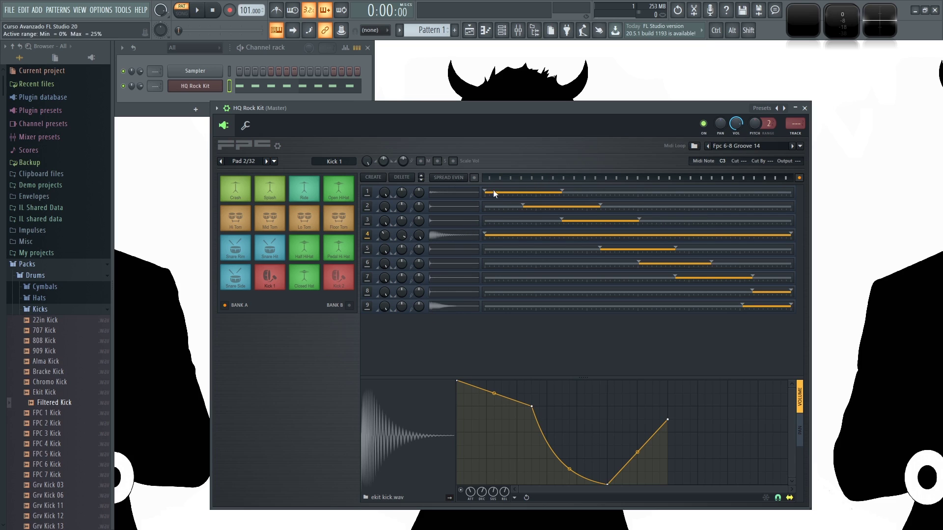
Spread the velocity ranges of all Kick 1 layers evenly, select layer 9 and audition the pad across the velocity scale.
{"action": "left_click", "coordinate": [462, 179]}
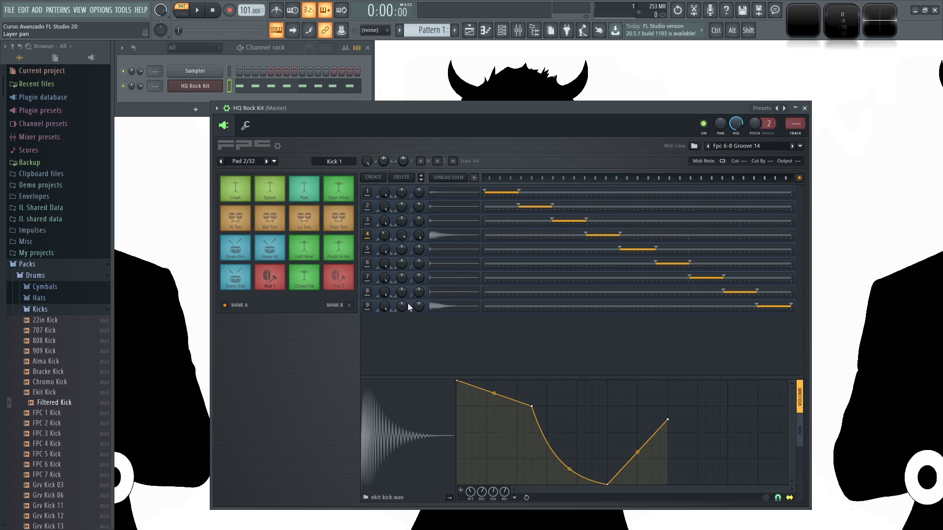
{"action": "left_click", "coordinate": [450, 308]}
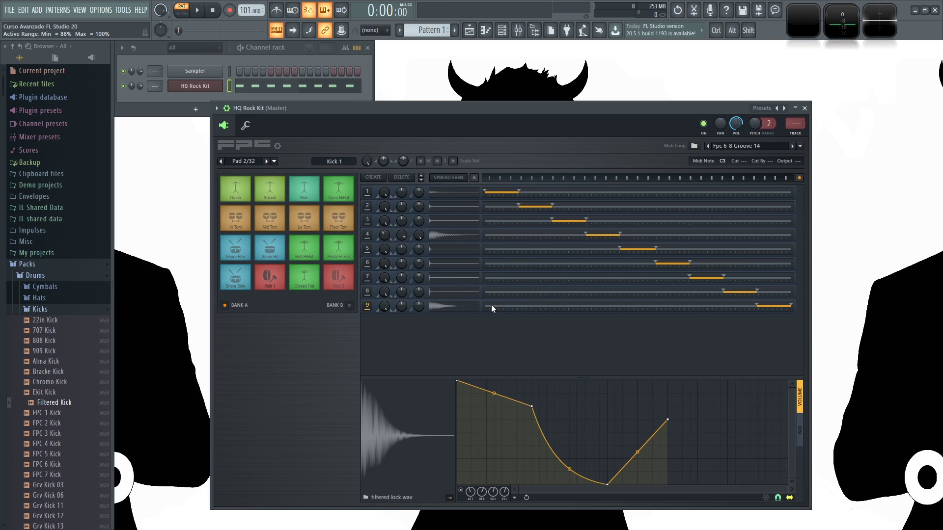
{"action": "left_click_drag", "start_coordinate": [501, 181], "coordinate": [774, 185]}
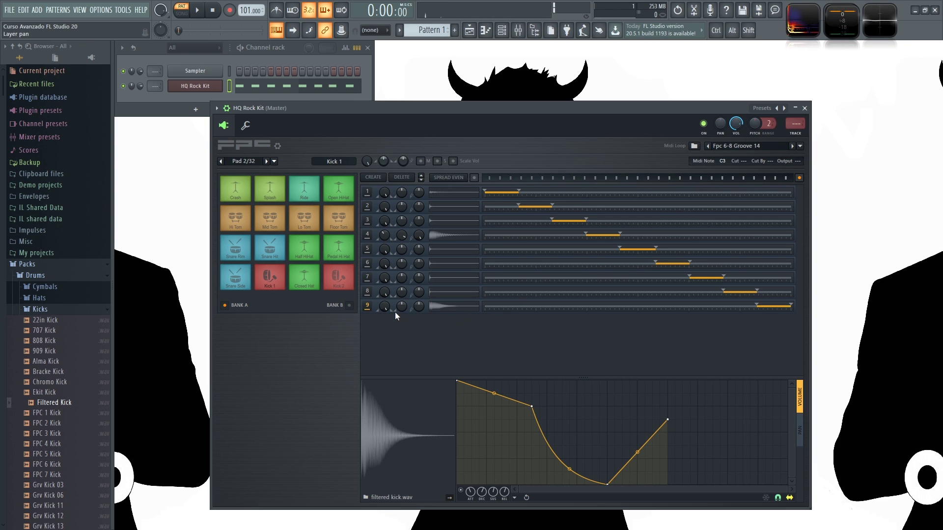
{"action": "left_click", "coordinate": [746, 180]}
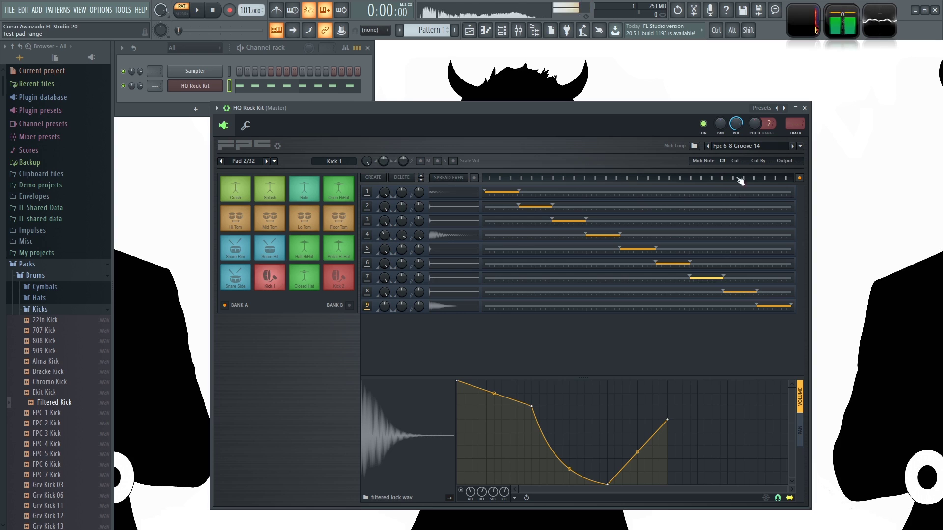
{"action": "mouse_move", "coordinate": [749, 180]}
{"action": "left_mouse_down"}
{"action": "mouse_move", "coordinate": [498, 177]}
{"action": "mouse_move", "coordinate": [514, 179]}
{"action": "left_mouse_up"}
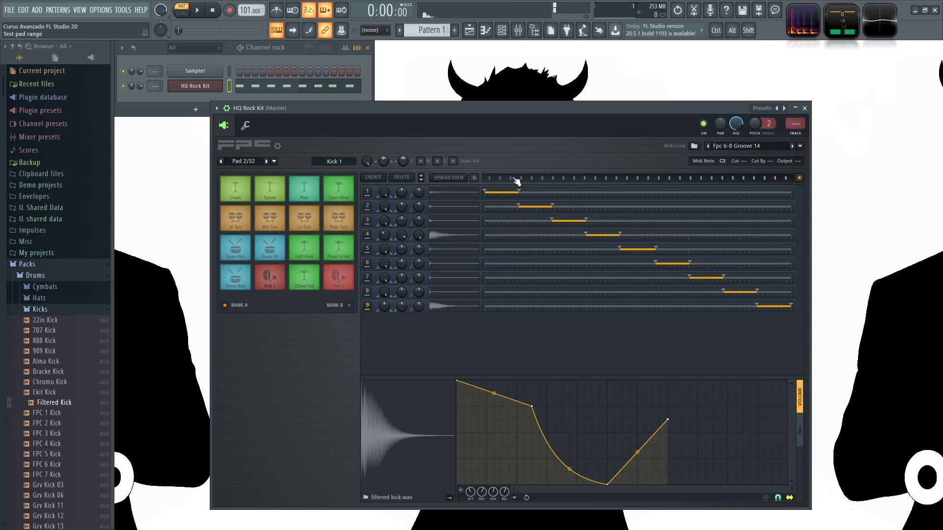
Enable linked adjustment of neighbouring layer ranges and shift the velocity boundary between layers 8 and 9.
{"action": "left_click", "coordinate": [476, 178]}
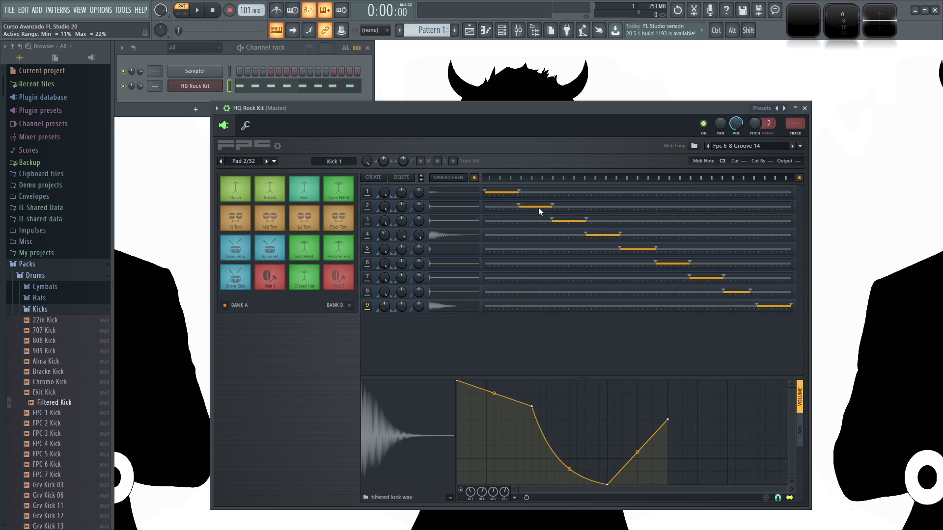
{"action": "mouse_move", "coordinate": [754, 293]}
{"action": "left_mouse_down"}
{"action": "mouse_move", "coordinate": [769, 295]}
{"action": "mouse_move", "coordinate": [722, 292]}
{"action": "mouse_move", "coordinate": [761, 293]}
{"action": "left_mouse_up"}
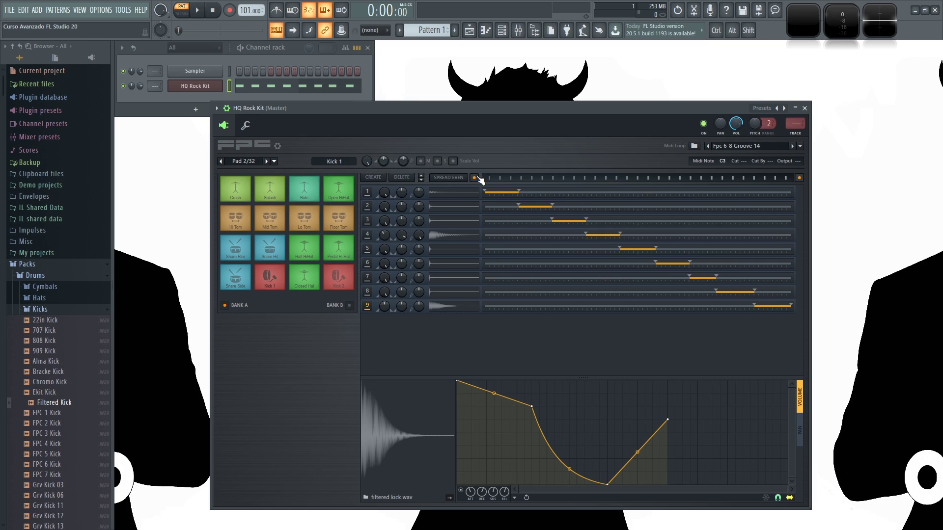
Shift more layer velocity boundaries with neighbours linked, turn linking off, and spread the Kick 1 layers evenly again.
{"action": "mouse_move", "coordinate": [754, 304]}
{"action": "left_mouse_down"}
{"action": "mouse_move", "coordinate": [659, 314]}
{"action": "mouse_move", "coordinate": [758, 309]}
{"action": "mouse_move", "coordinate": [748, 306]}
{"action": "left_mouse_up"}
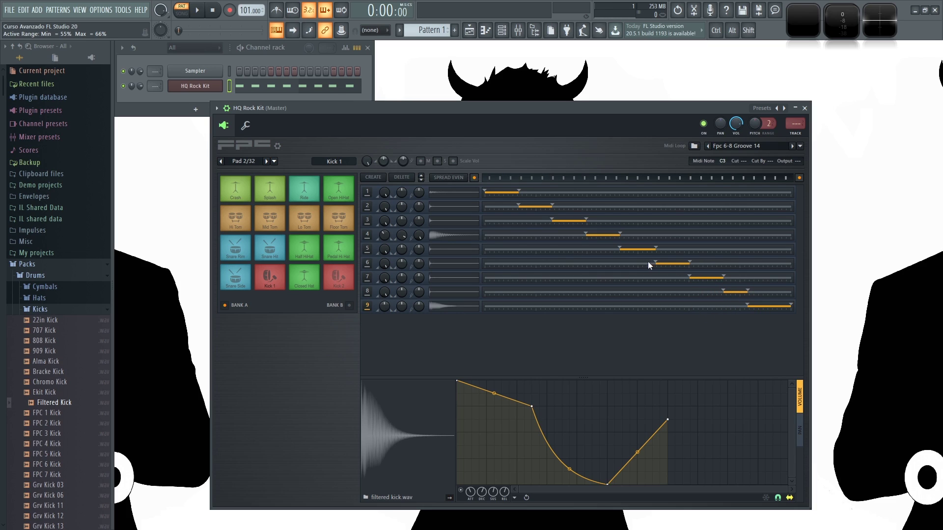
{"action": "left_click_drag", "start_coordinate": [662, 265], "coordinate": [662, 265]}
{"action": "mouse_move", "coordinate": [620, 236]}
{"action": "left_mouse_down"}
{"action": "mouse_move", "coordinate": [593, 236]}
{"action": "mouse_move", "coordinate": [644, 236]}
{"action": "mouse_move", "coordinate": [628, 237]}
{"action": "left_mouse_up"}
{"action": "left_click", "coordinate": [464, 177]}
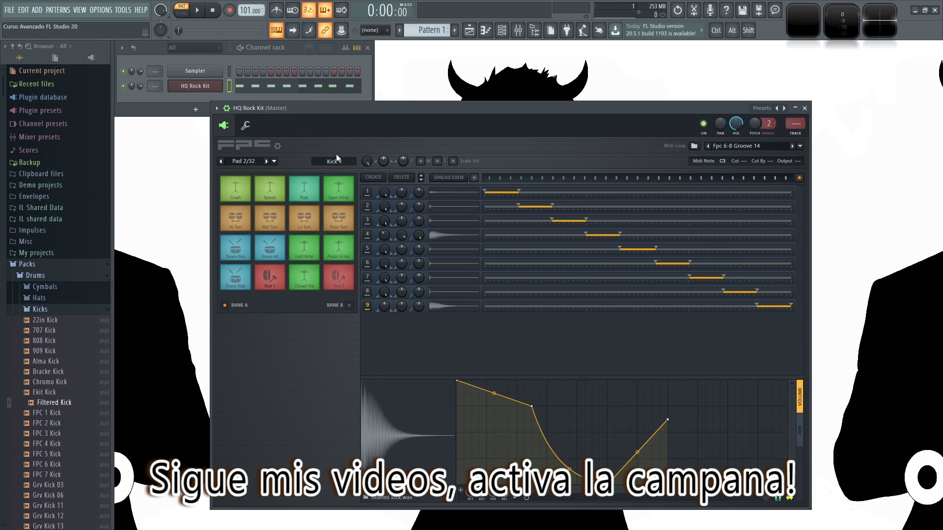
Load the FPC 2 Kick sample onto pad 29 in bank B and apply the Drums name preset to the pad.
{"action": "left_click", "coordinate": [350, 305]}
{"action": "left_click_drag", "start_coordinate": [51, 423], "coordinate": [237, 193]}
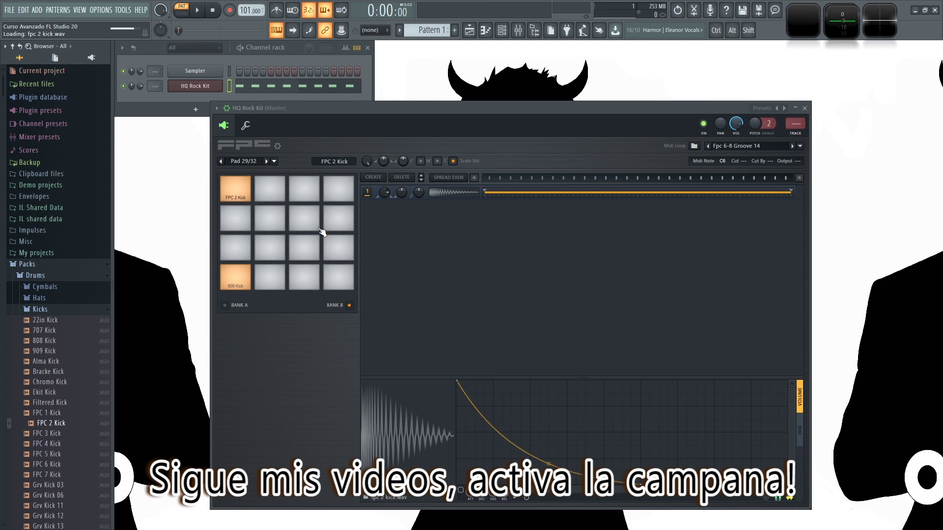
{"action": "right_click", "coordinate": [235, 189]}
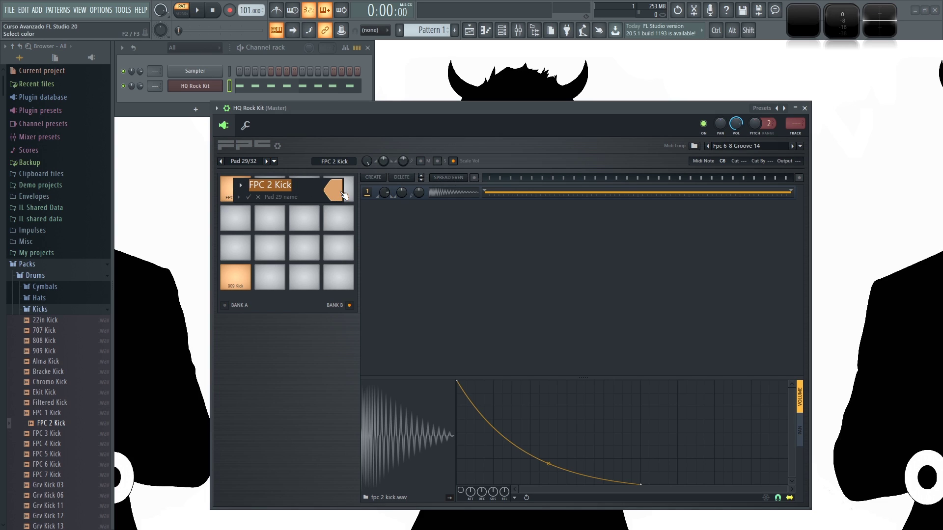
{"action": "left_click", "coordinate": [243, 186]}
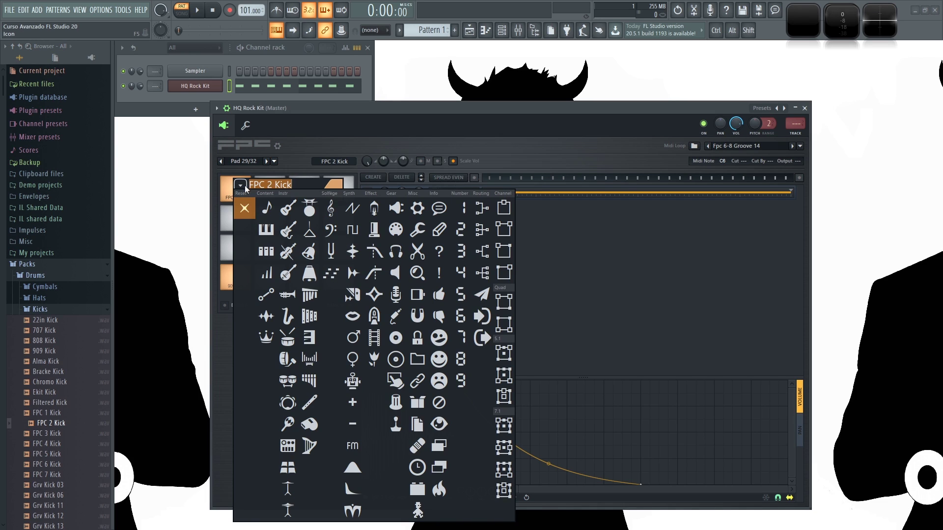
{"action": "left_click", "coordinate": [310, 208]}
{"action": "left_click", "coordinate": [238, 197]}
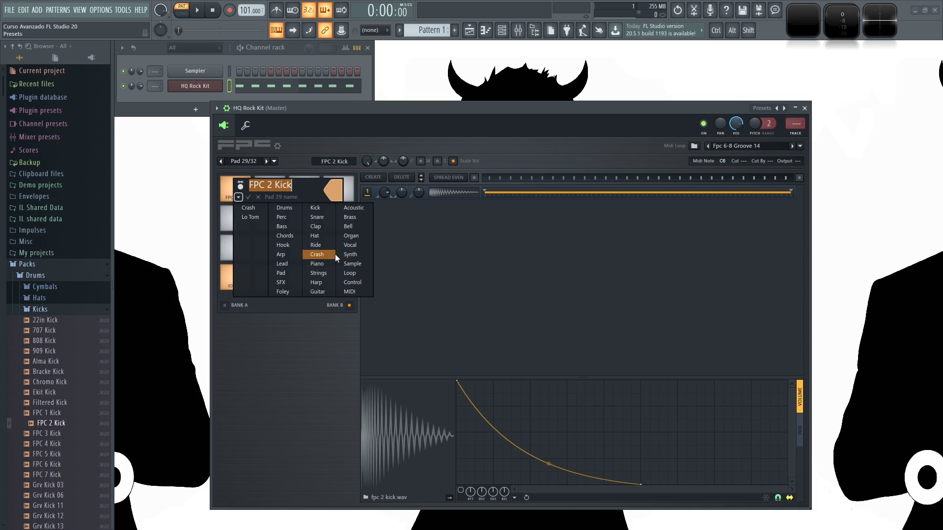
{"action": "left_click", "coordinate": [285, 209]}
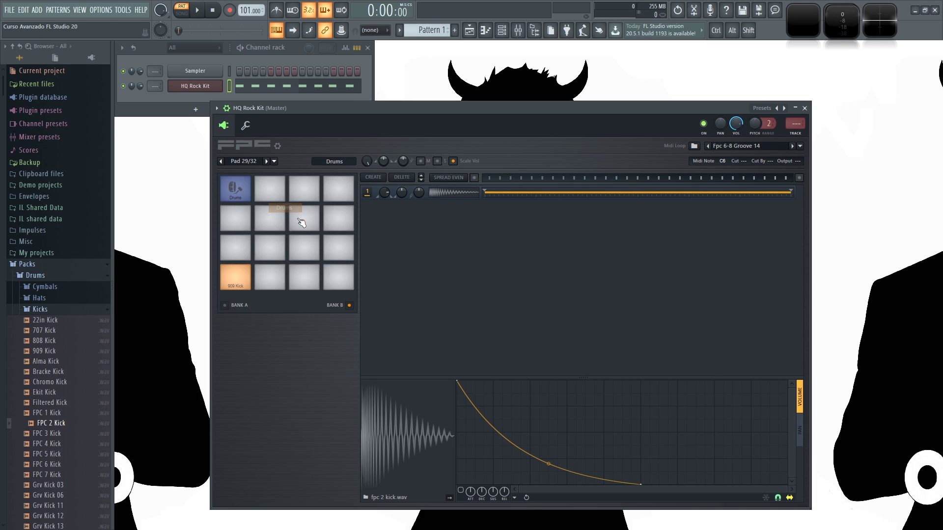
Clear pad 30 in bank B, and look at its pan envelope before returning to its volume envelope.
{"action": "left_click", "coordinate": [269, 187]}
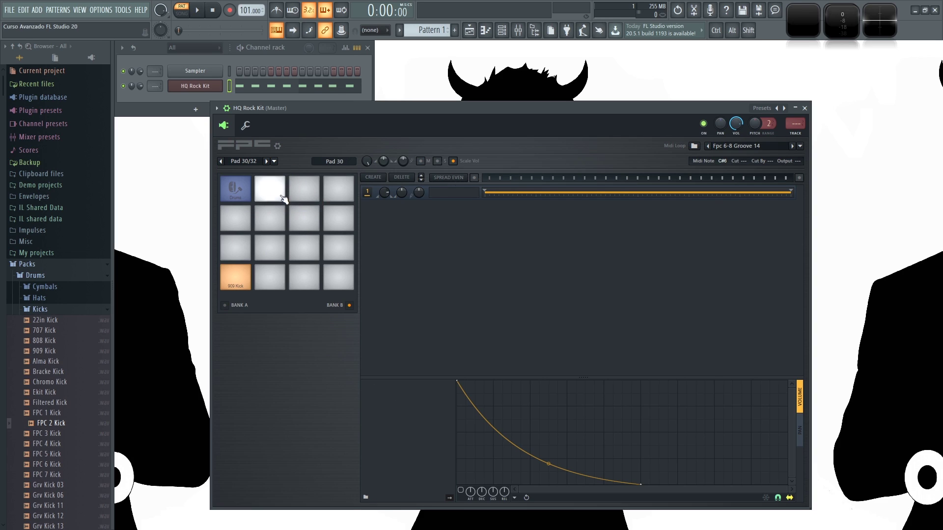
{"action": "left_click", "coordinate": [275, 162]}
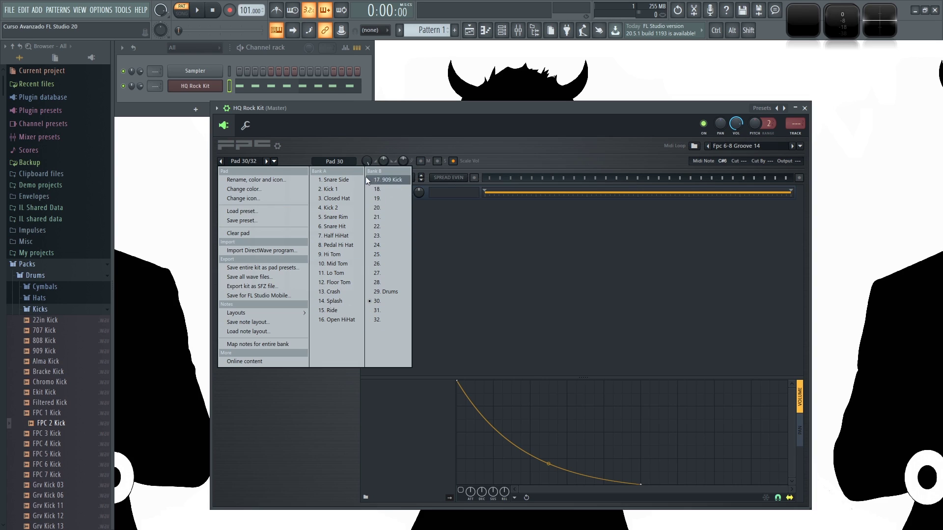
{"action": "left_click", "coordinate": [256, 233]}
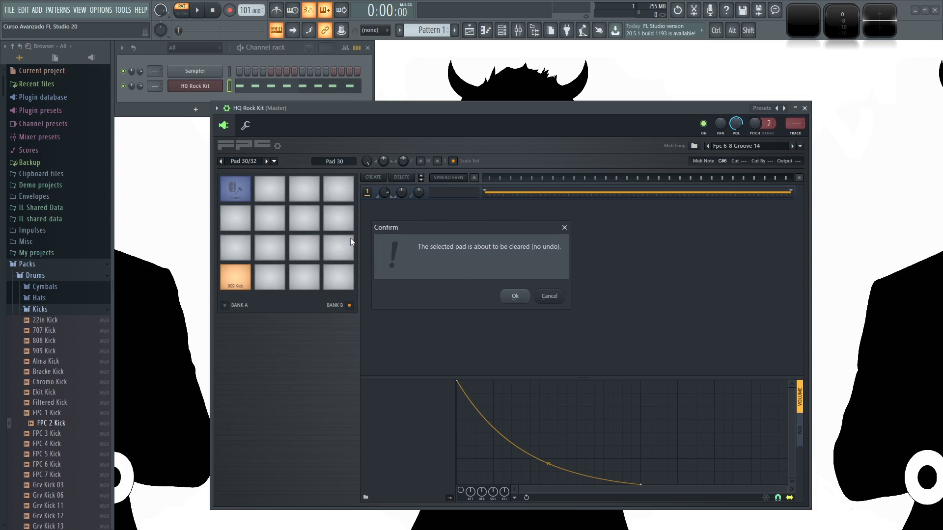
{"action": "left_click", "coordinate": [515, 297]}
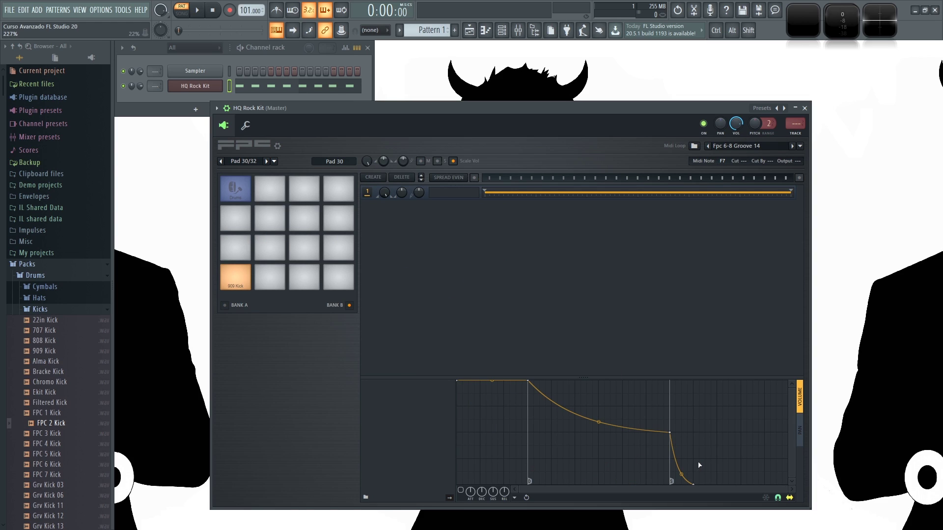
{"action": "left_click", "coordinate": [796, 435]}
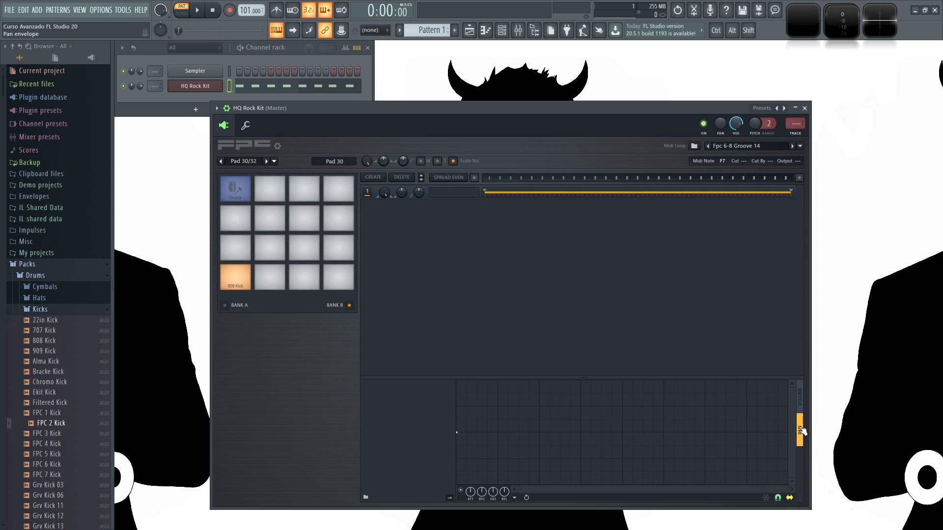
{"action": "left_click", "coordinate": [800, 391]}
Audition the Drums pad in bank B and clear that pad.
{"action": "left_click", "coordinate": [241, 191]}
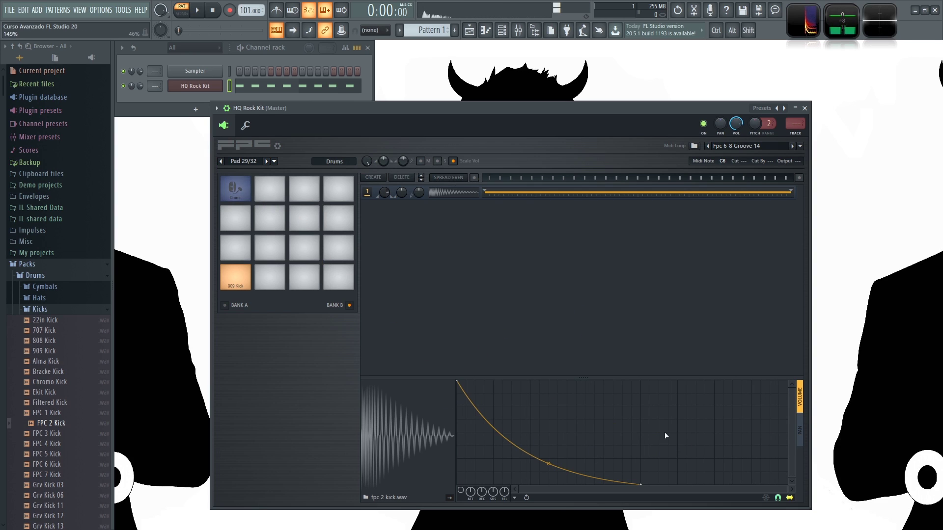
{"action": "left_click", "coordinate": [258, 195]}
{"action": "left_click", "coordinate": [240, 195]}
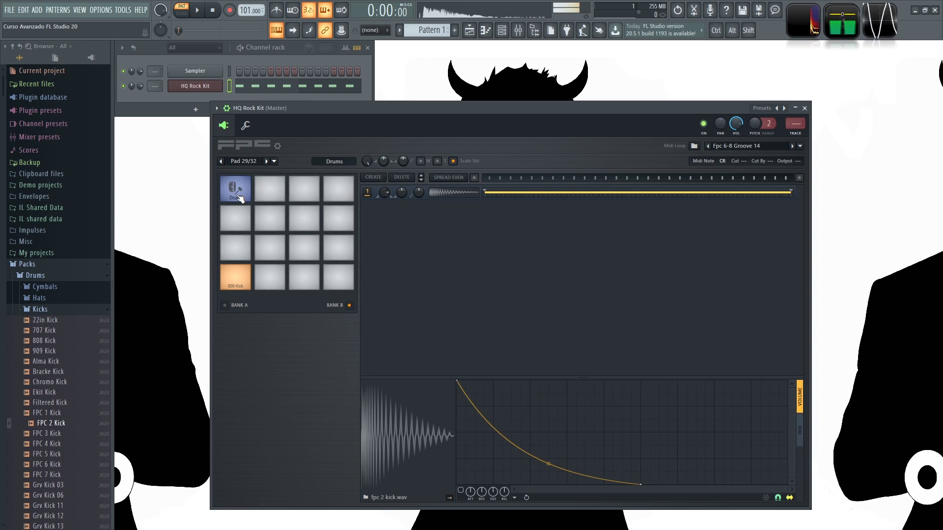
{"action": "left_click", "coordinate": [274, 161]}
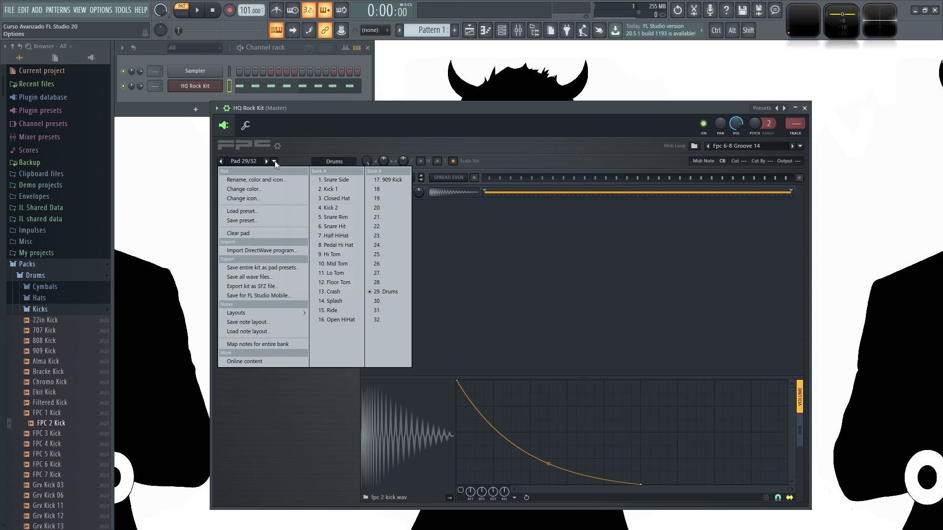
{"action": "left_click", "coordinate": [240, 233]}
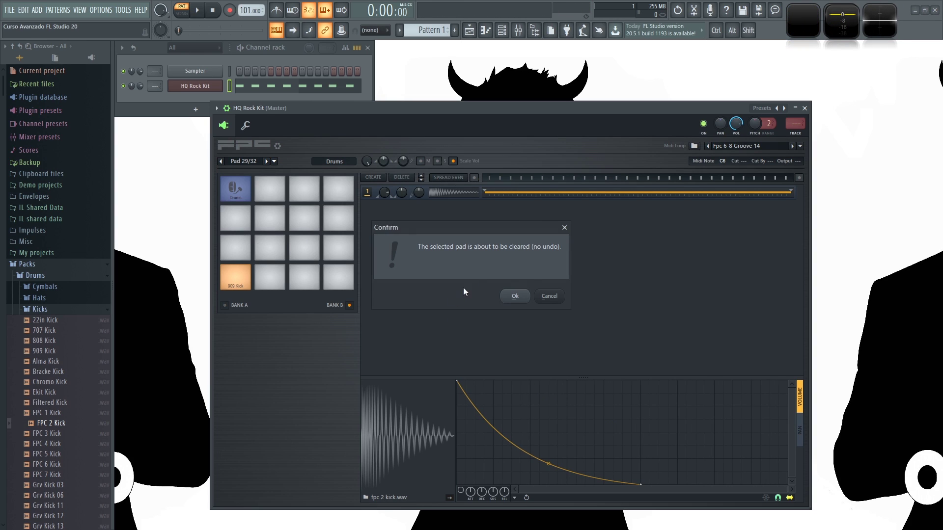
{"action": "left_click", "coordinate": [515, 297]}
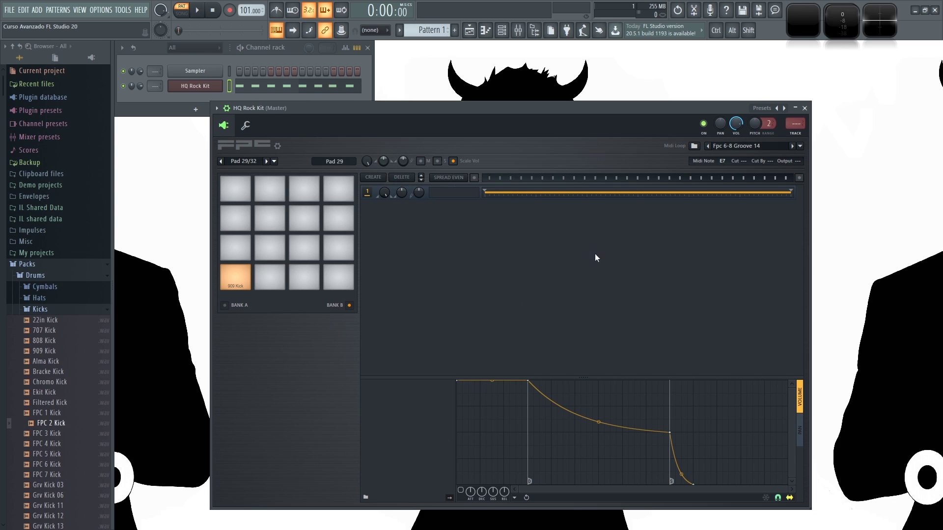
Return to bank A and audition the Mid Tom, Half HiHat, Snare Hit and Kick 1 pads.
{"action": "left_click", "coordinate": [238, 306]}
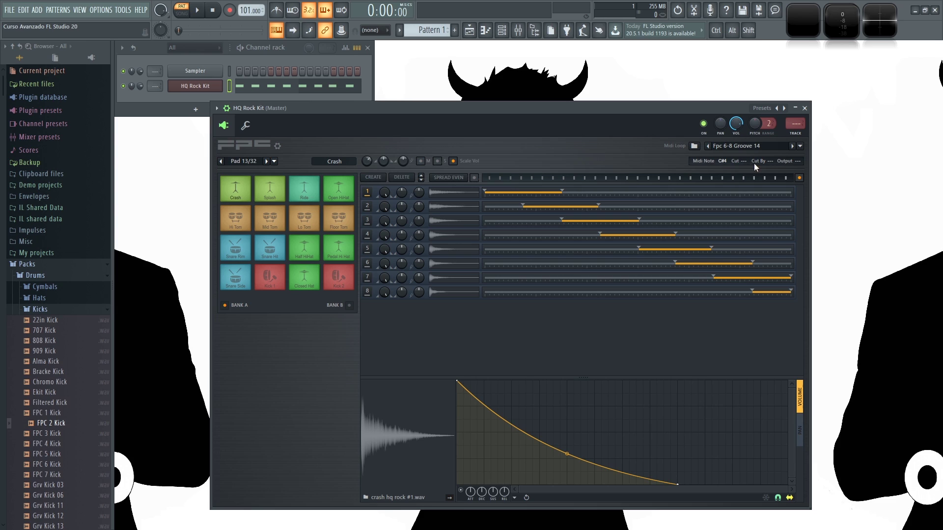
{"action": "left_click", "coordinate": [271, 223]}
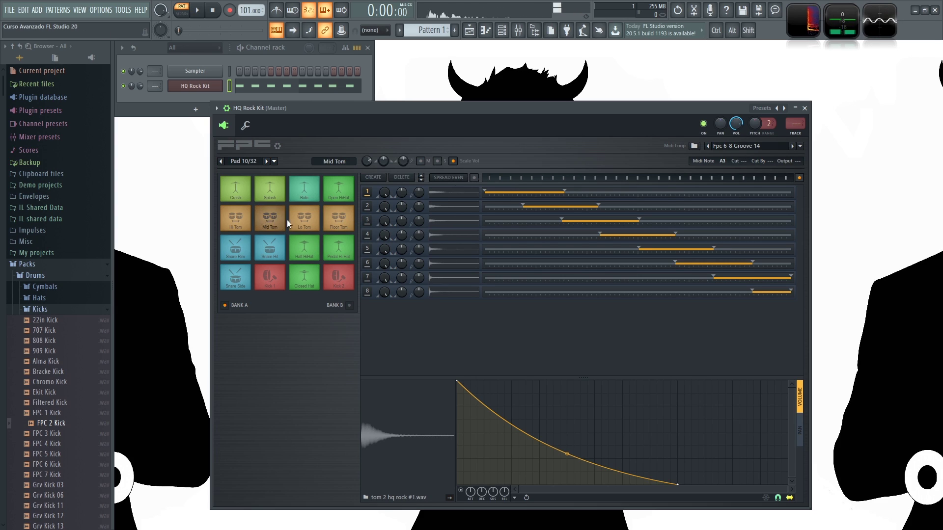
{"action": "left_click", "coordinate": [305, 252]}
{"action": "left_click", "coordinate": [272, 252]}
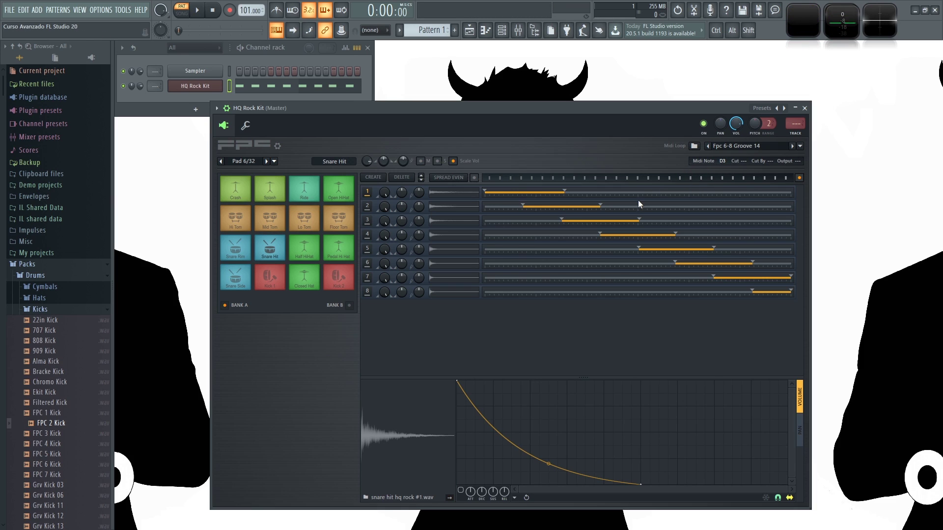
{"action": "left_click", "coordinate": [275, 280]}
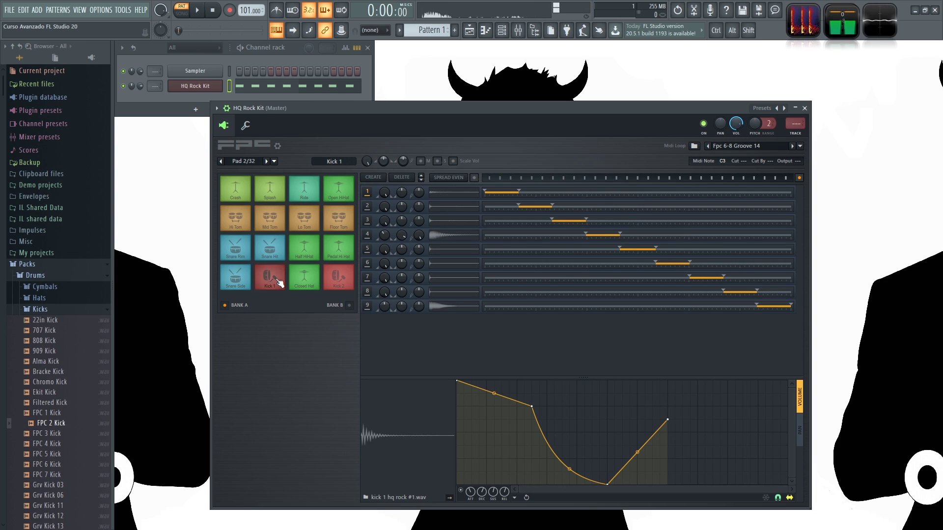
Test note C3 on the keyboard in the channel's miscellaneous settings and return to the FPC editor.
{"action": "left_click", "coordinate": [245, 126]}
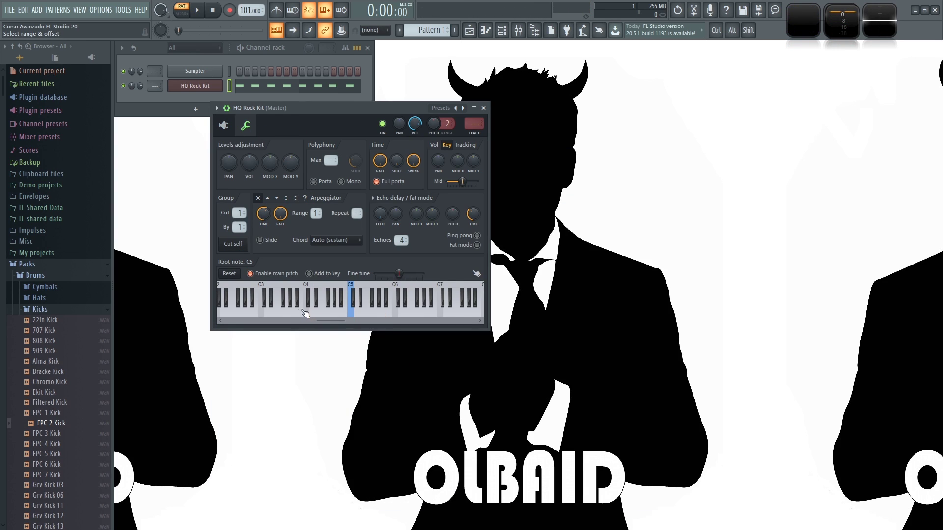
{"action": "left_click", "coordinate": [264, 314]}
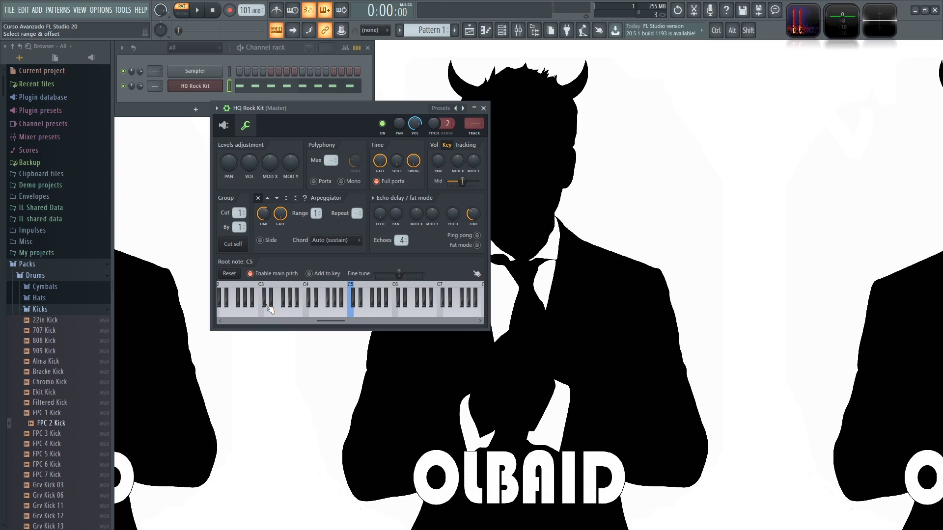
{"action": "left_click", "coordinate": [223, 125]}
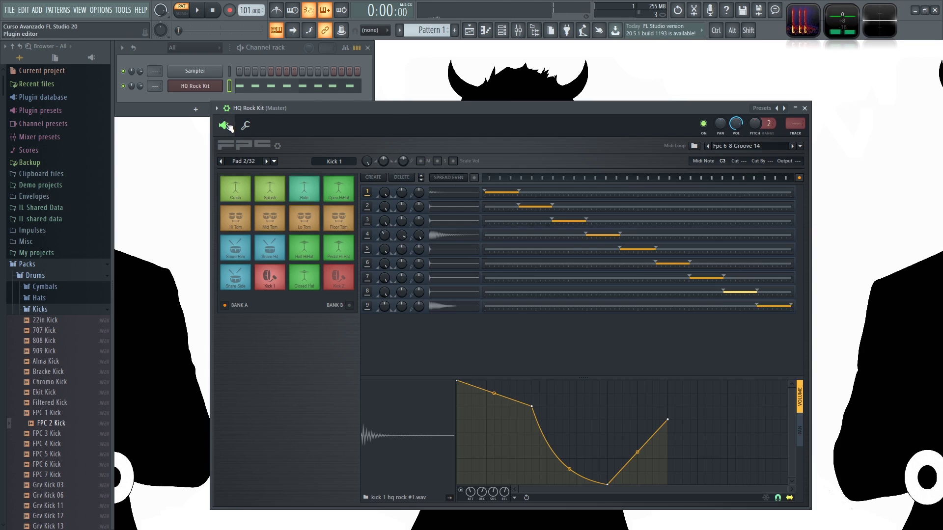
Set the Kick 1 pad's MIDI note to C8, test the high notes on the channel's keyboard, and return to the FPC editor.
{"action": "left_click", "coordinate": [723, 161]}
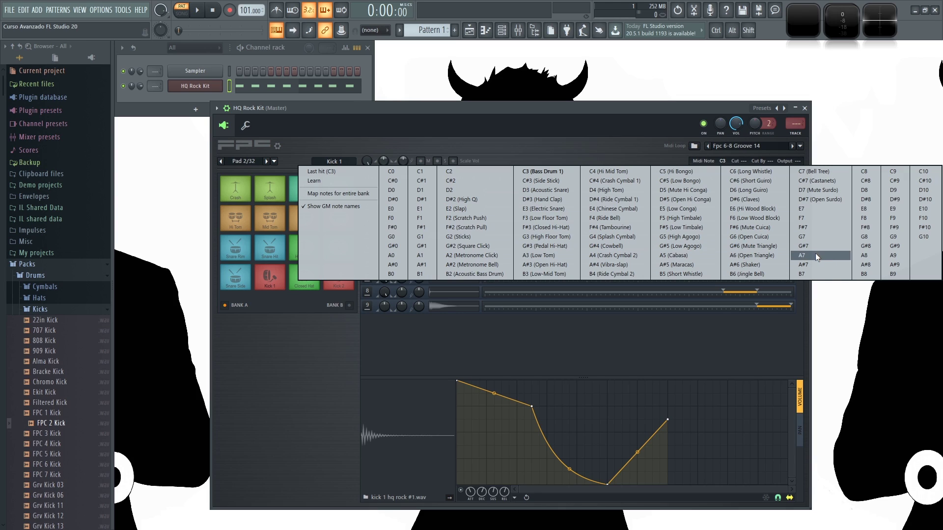
{"action": "left_click", "coordinate": [868, 174]}
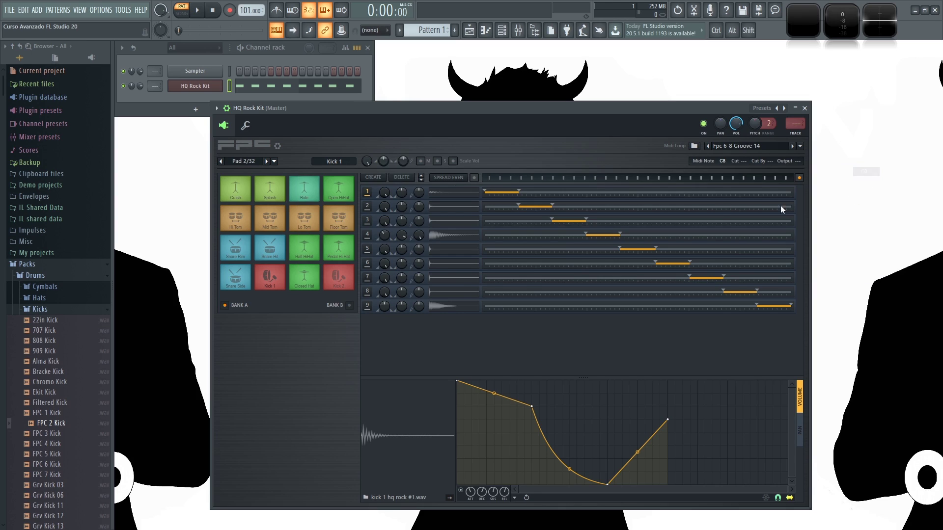
{"action": "left_click", "coordinate": [246, 125]}
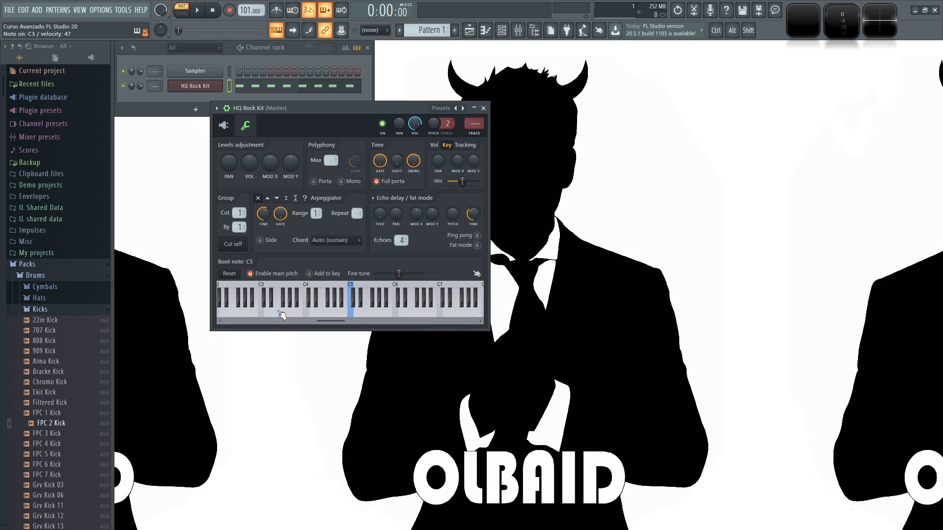
{"action": "left_click_drag", "start_coordinate": [325, 320], "coordinate": [372, 320]}
{"action": "left_click", "coordinate": [440, 311]}
{"action": "left_click", "coordinate": [441, 312]}
{"action": "left_click", "coordinate": [224, 125]}
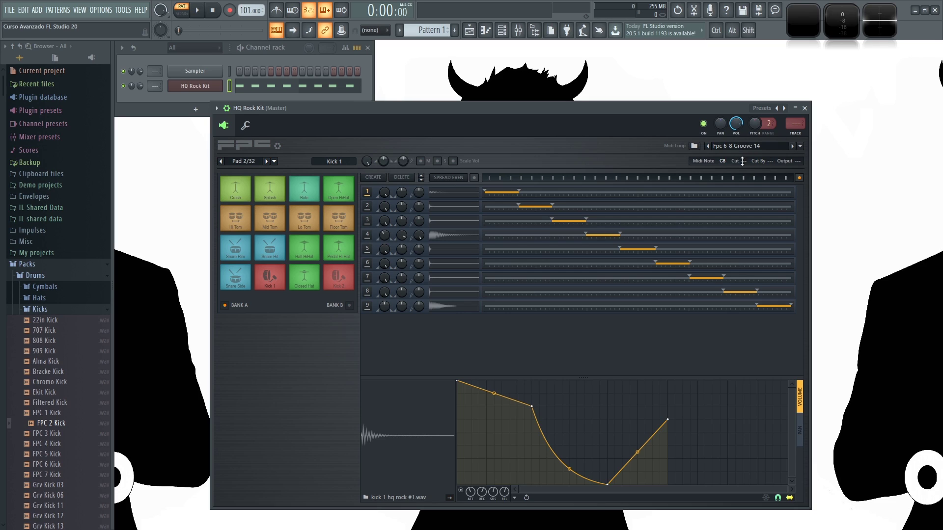
Look at the cut group settings in the Sampler channel's miscellaneous functions, close it, and reopen the HQ Rock Kit channel.
{"action": "left_click", "coordinate": [196, 72]}
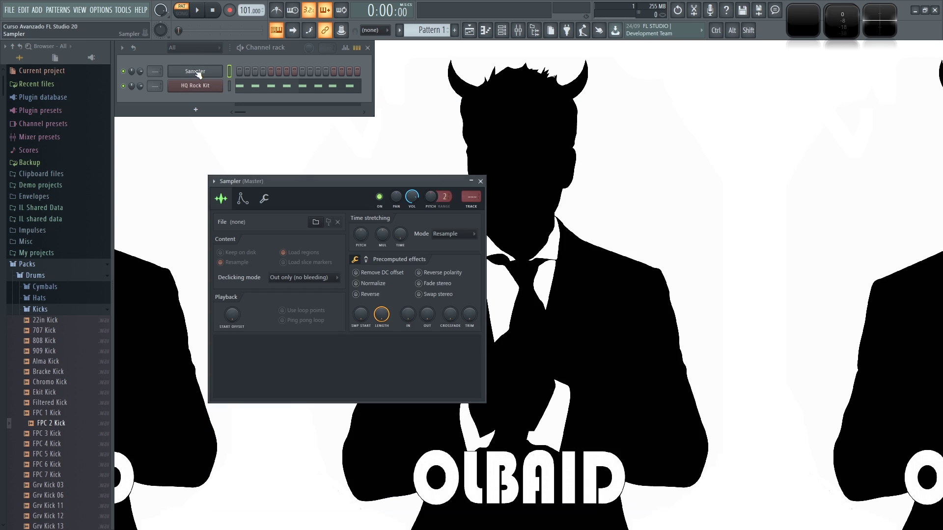
{"action": "left_click", "coordinate": [269, 202]}
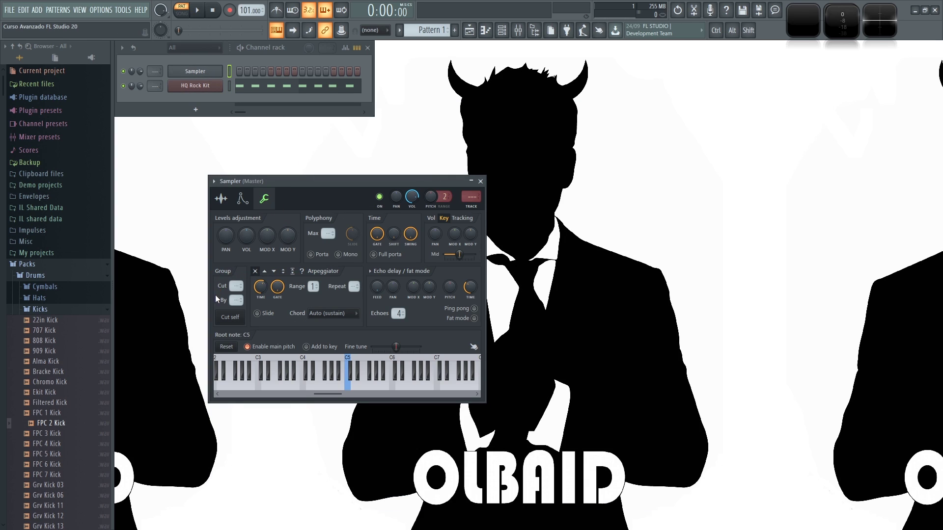
{"action": "left_click", "coordinate": [482, 182]}
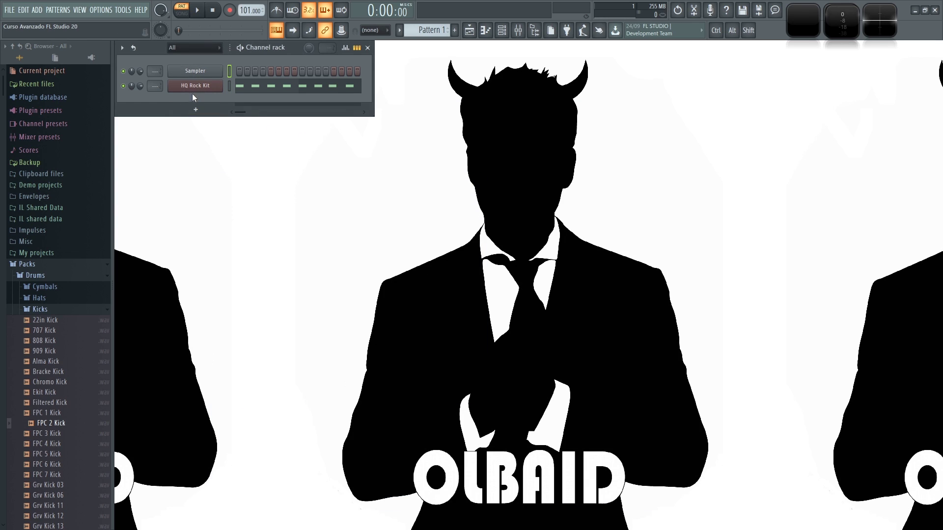
{"action": "left_click", "coordinate": [194, 86]}
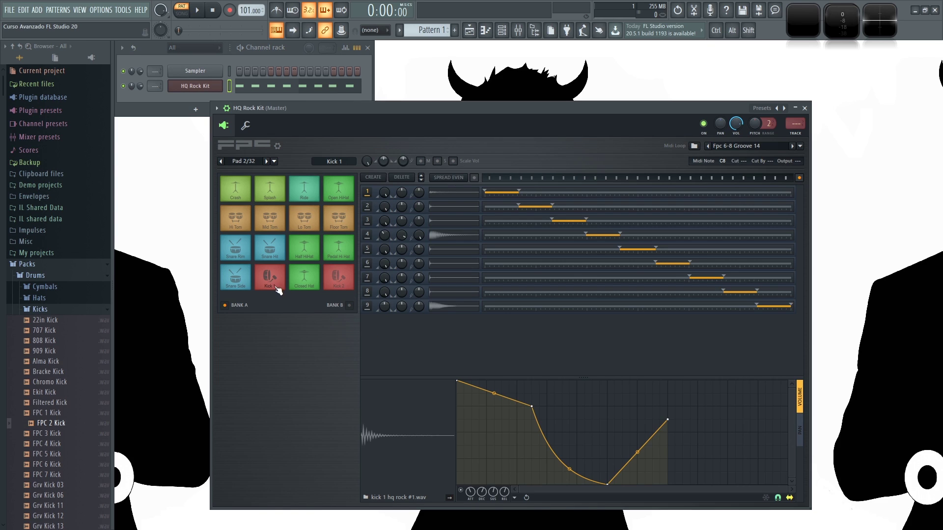
Audition the hi-hat pads and the Crash pad to compare their cut group behaviour, ending on Open HiHat.
{"action": "left_click", "coordinate": [304, 276]}
{"action": "left_click", "coordinate": [338, 247]}
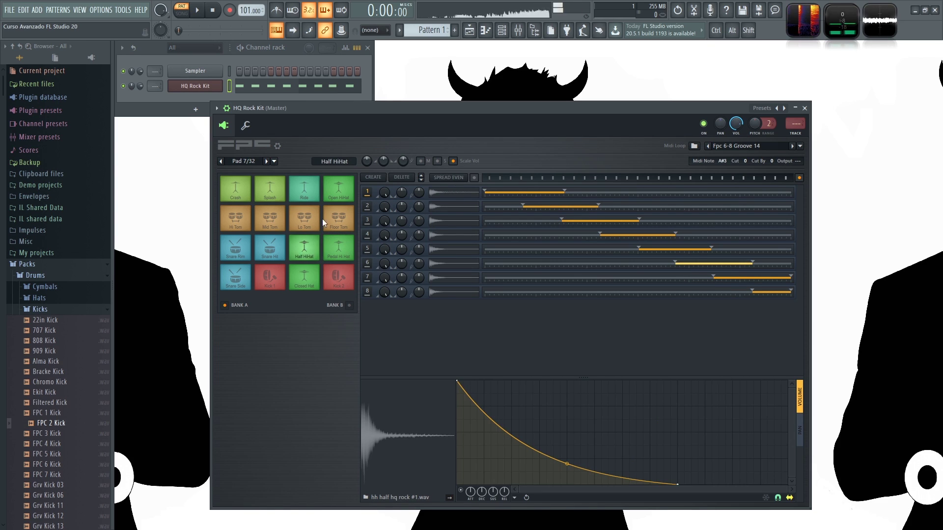
{"action": "left_click", "coordinate": [341, 190]}
{"action": "left_click", "coordinate": [244, 193]}
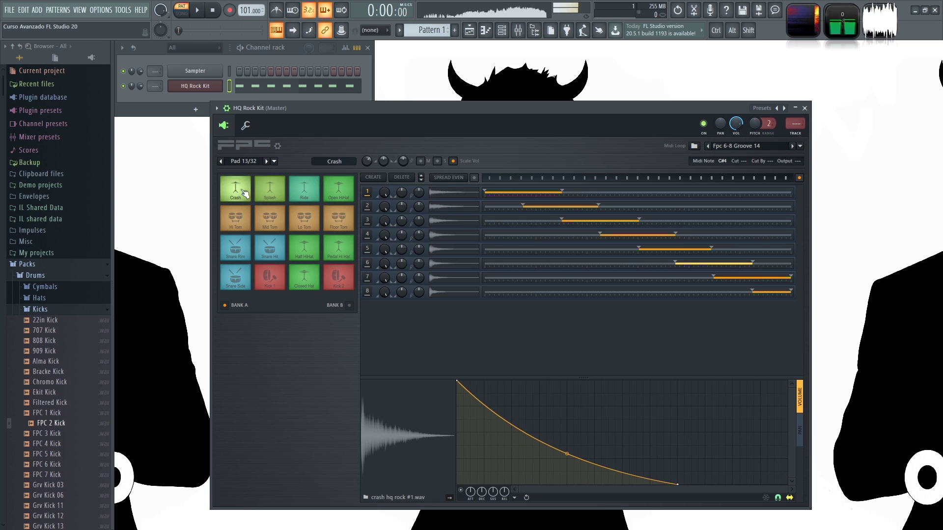
{"action": "left_click", "coordinate": [346, 189]}
{"action": "left_click", "coordinate": [350, 191]}
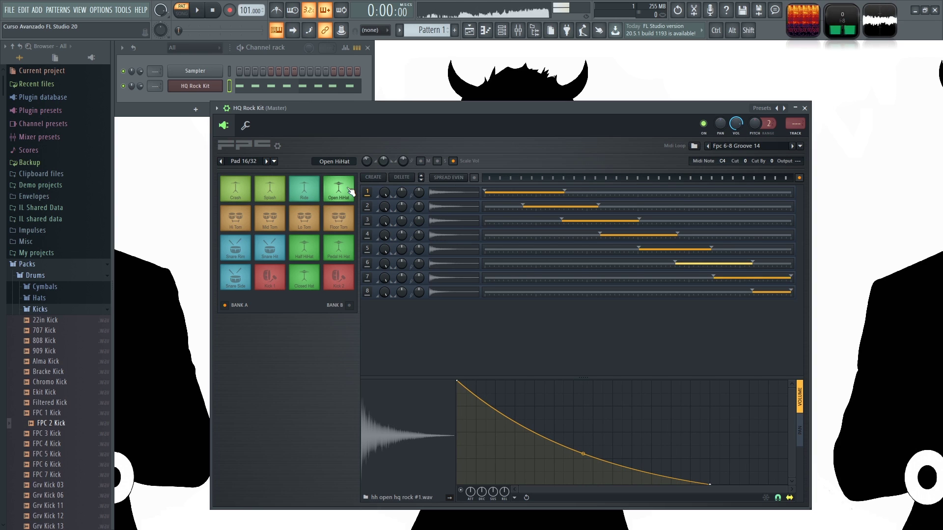
Set the Open HiHat pad's Cut group to 1 and audition it against the Floor Tom pad.
{"action": "left_click", "coordinate": [351, 192]}
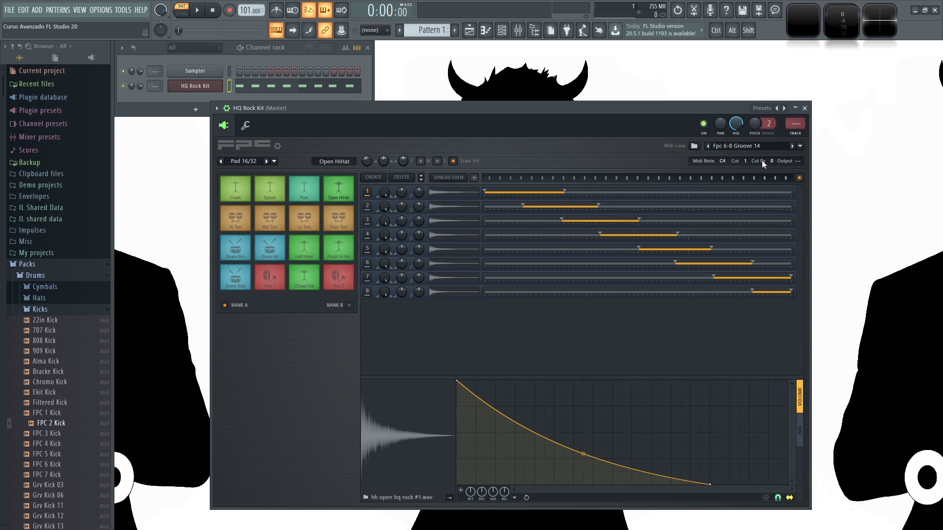
{"action": "left_click", "coordinate": [333, 218]}
{"action": "left_click", "coordinate": [337, 187]}
{"action": "left_click", "coordinate": [347, 222]}
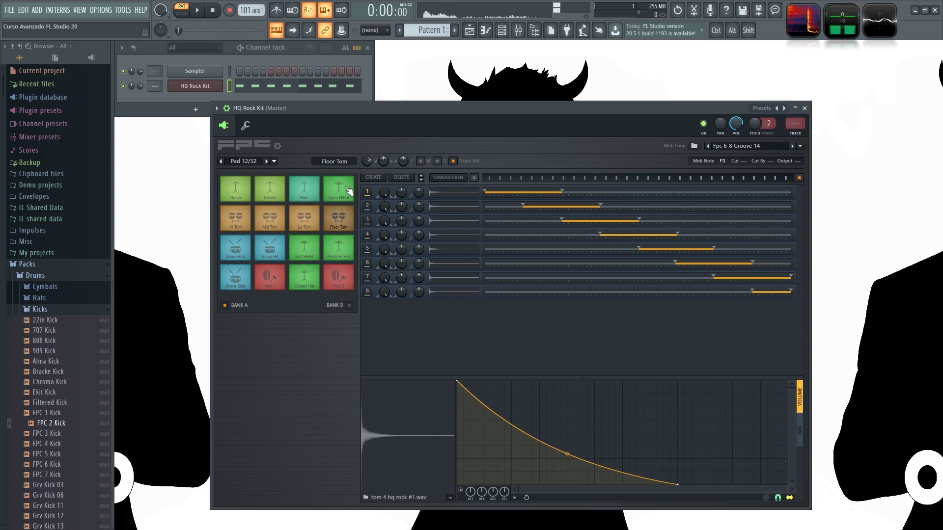
Set the Open HiHat pad's Cut By group to 2 and its Cut group to 2, auditioning how it cuts off.
{"action": "left_click", "coordinate": [343, 190]}
{"action": "left_click", "coordinate": [339, 216]}
{"action": "left_click", "coordinate": [339, 189]}
{"action": "left_click", "coordinate": [339, 189]}
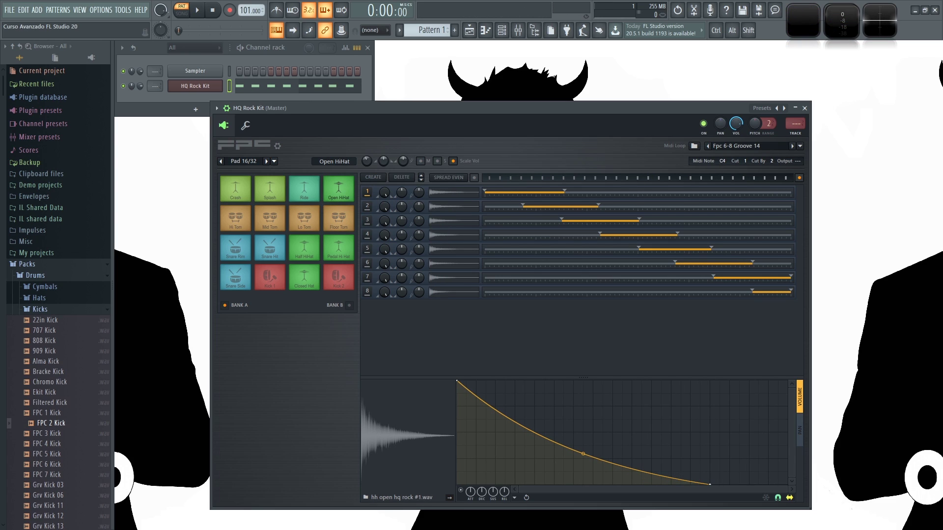
{"action": "left_click", "coordinate": [329, 190]}
{"action": "left_click", "coordinate": [329, 191]}
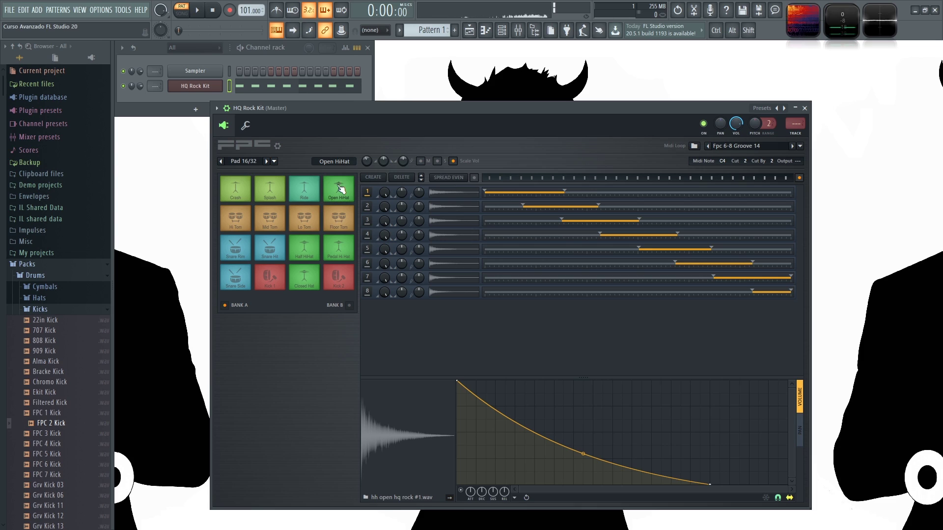
Select the Lo Tom, Ride, Closed Hat and Mid Tom pads in turn and examine the pad output setting.
{"action": "left_click", "coordinate": [303, 220]}
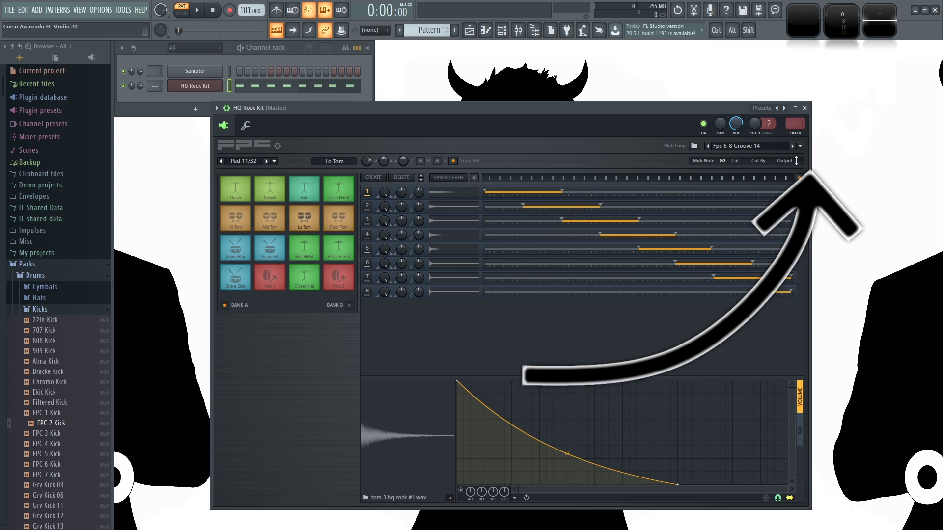
{"action": "left_click", "coordinate": [305, 194]}
{"action": "left_click", "coordinate": [305, 274]}
{"action": "left_click", "coordinate": [269, 218]}
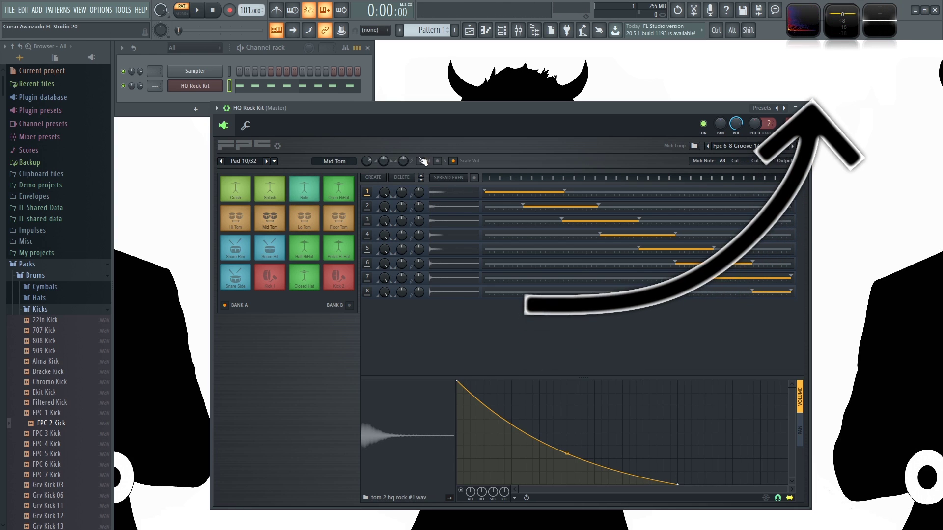
Detach the HQ Rock Kit window and display the mixer behind it.
{"action": "left_click_drag", "start_coordinate": [398, 114], "coordinate": [409, 118]}
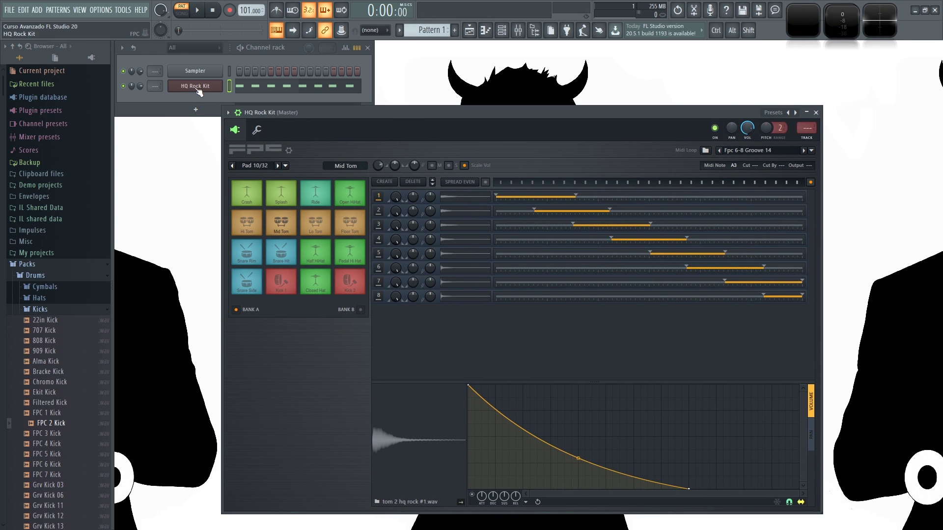
{"action": "left_click", "coordinate": [228, 113]}
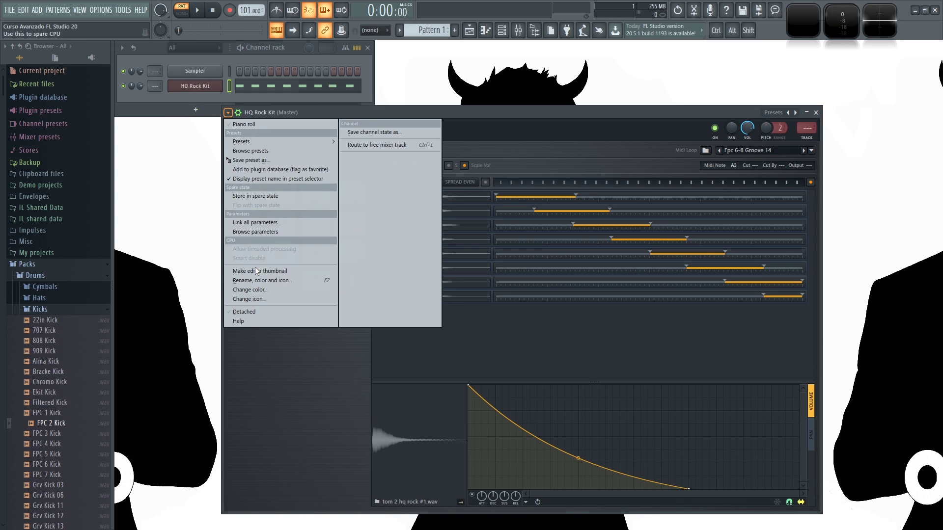
{"action": "left_click", "coordinate": [250, 312]}
{"action": "left_click_drag", "start_coordinate": [426, 113], "coordinate": [438, 87]}
{"action": "left_click", "coordinate": [518, 30]}
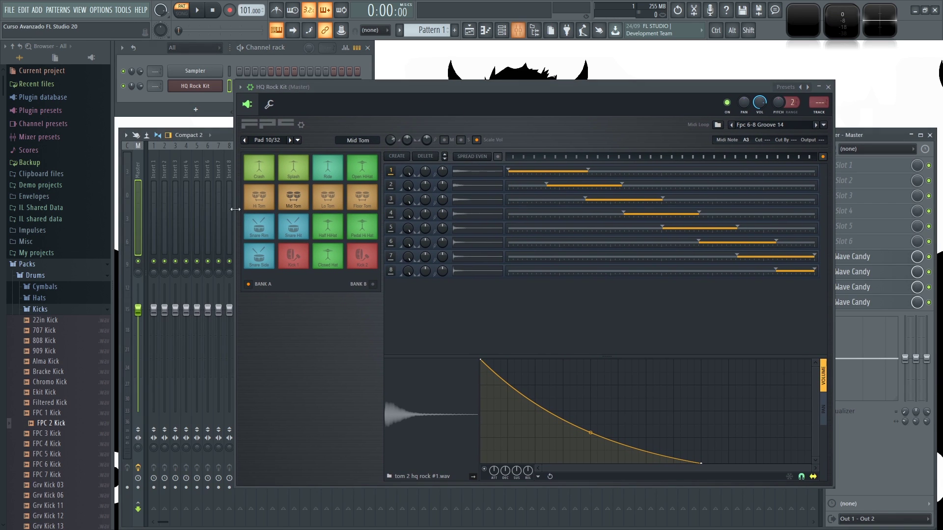
Audition the cymbal, tom, snare, kick and hi-hat pads while checking which mixer track receives their signal.
{"action": "left_click", "coordinate": [266, 172]}
{"action": "left_click", "coordinate": [293, 170]}
{"action": "left_click", "coordinate": [285, 206]}
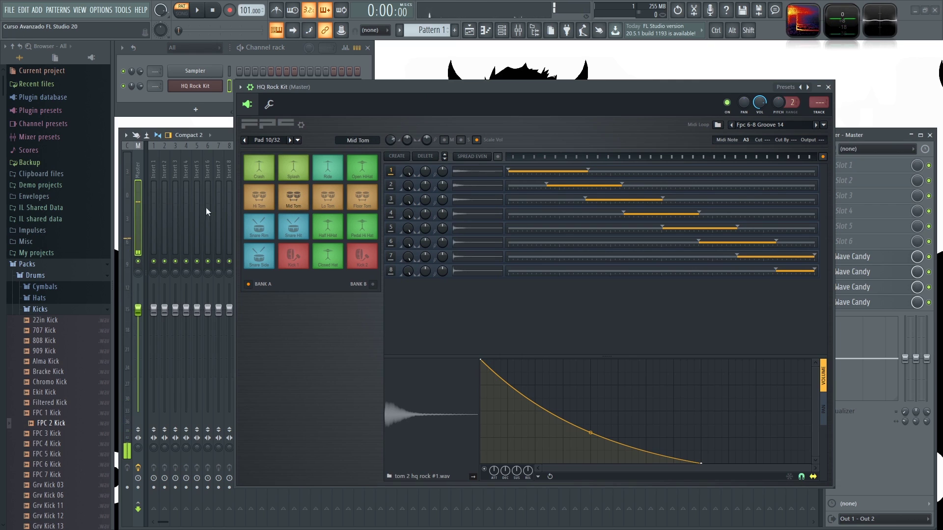
{"action": "left_click", "coordinate": [260, 259]}
{"action": "left_click", "coordinate": [294, 261]}
{"action": "left_click", "coordinate": [328, 260]}
{"action": "left_click", "coordinate": [364, 260]}
{"action": "left_click", "coordinate": [361, 230]}
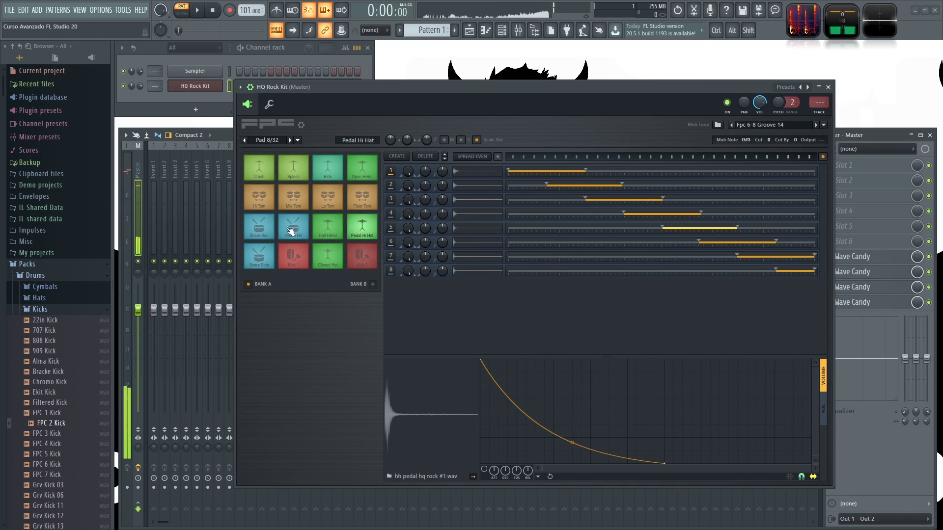
Route the Kick 1 pad to output 1 and the Closed Hat pad to output 6, auditioning both.
{"action": "left_click_drag", "start_coordinate": [370, 94], "coordinate": [400, 133]}
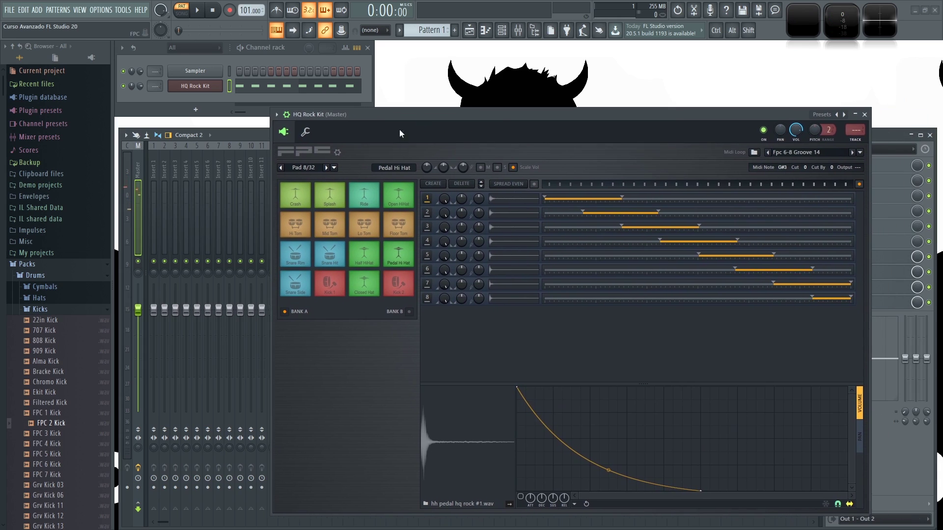
{"action": "left_click", "coordinate": [322, 288]}
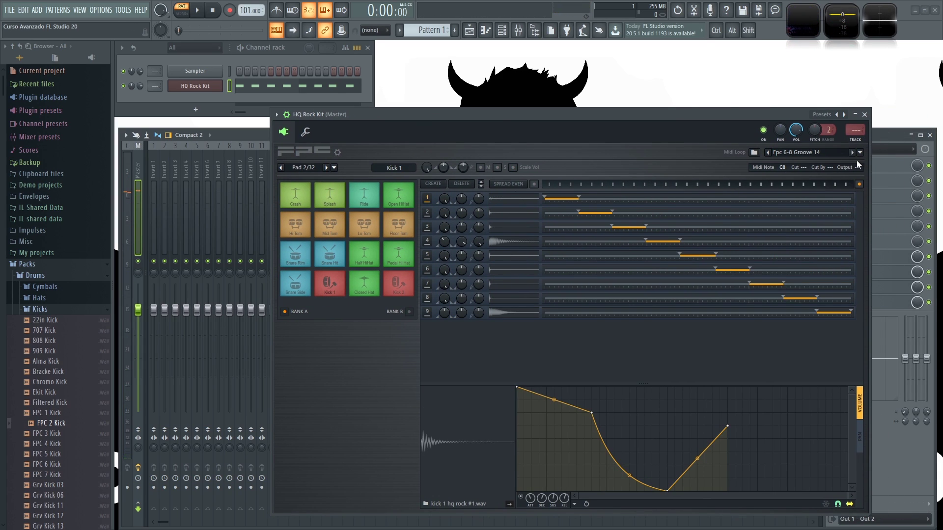
{"action": "left_click", "coordinate": [330, 284]}
{"action": "left_click", "coordinate": [330, 284]}
{"action": "left_click", "coordinate": [369, 287]}
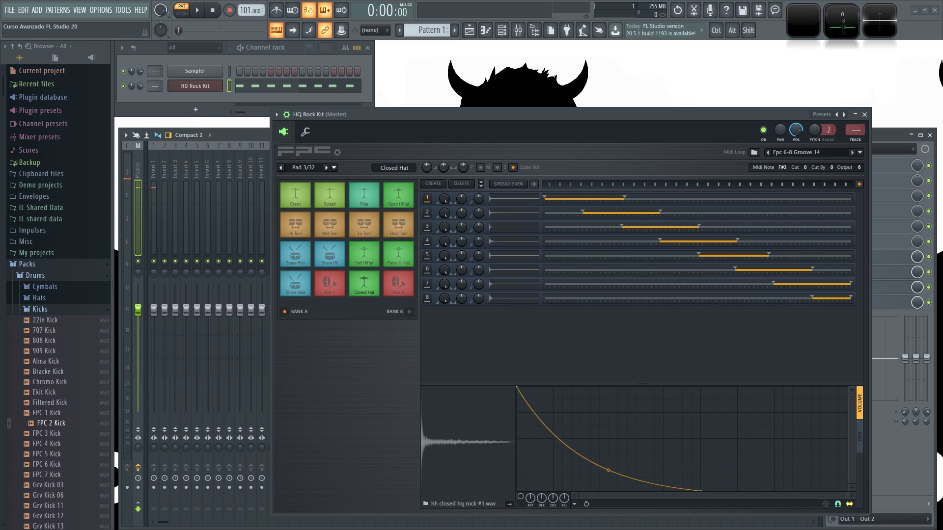
{"action": "left_click", "coordinate": [368, 290]}
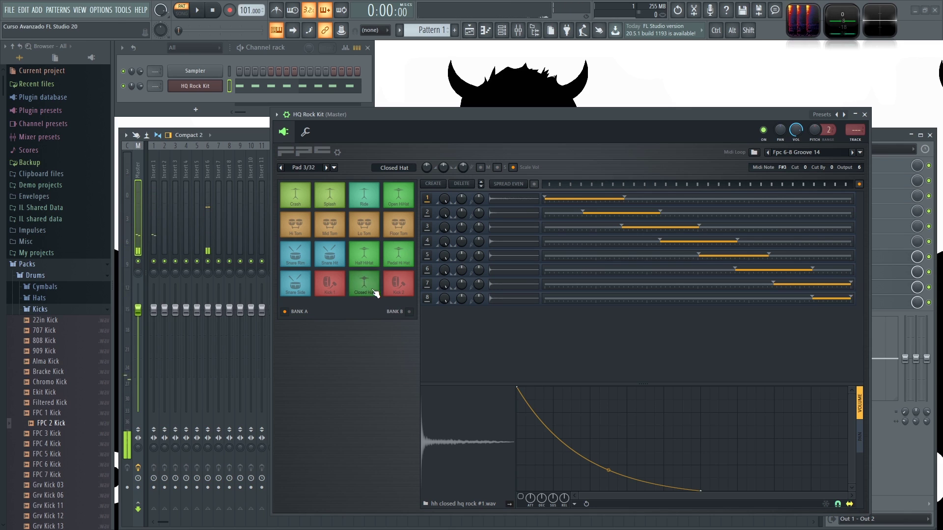
Route the Pedal Hi Hat pad to output 53, Hi Tom to output 1 and Splash to output 14.
{"action": "left_click", "coordinate": [400, 285]}
{"action": "left_click", "coordinate": [398, 253]}
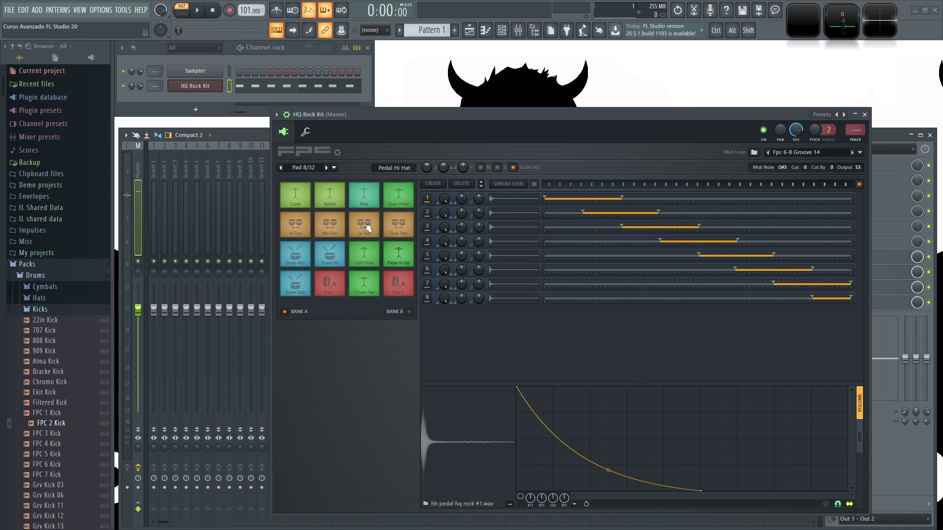
{"action": "left_click", "coordinate": [295, 223]}
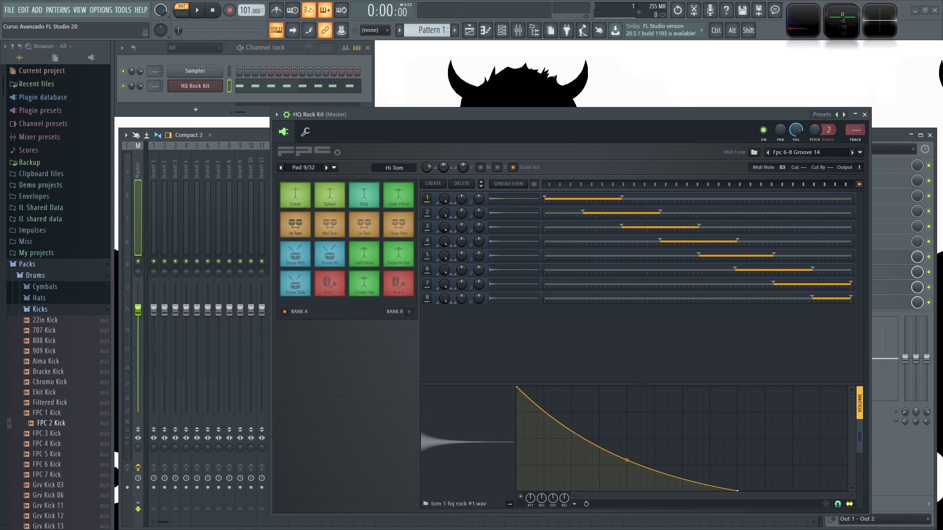
{"action": "left_click", "coordinate": [316, 196]}
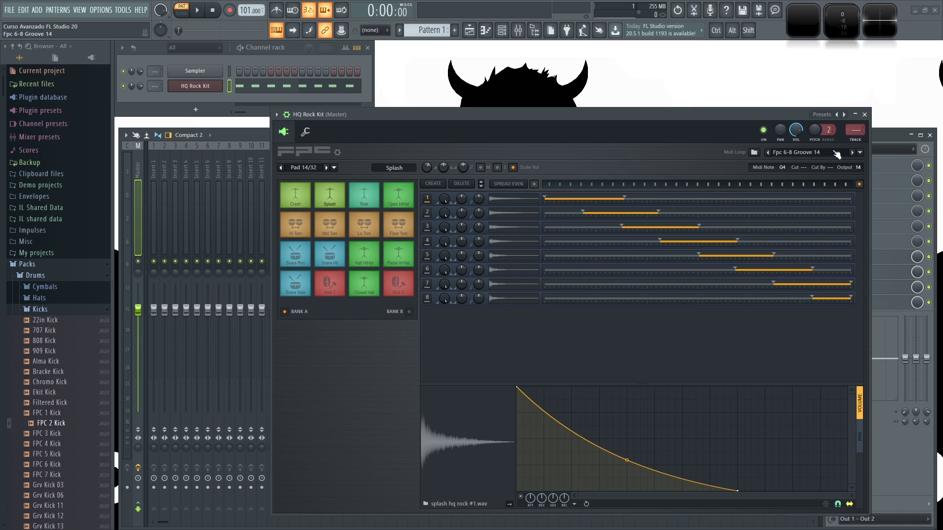
Load the Fpc Oldschool 04 MIDI loop and play it with the mixer tracks in view.
{"action": "left_click", "coordinate": [852, 153]}
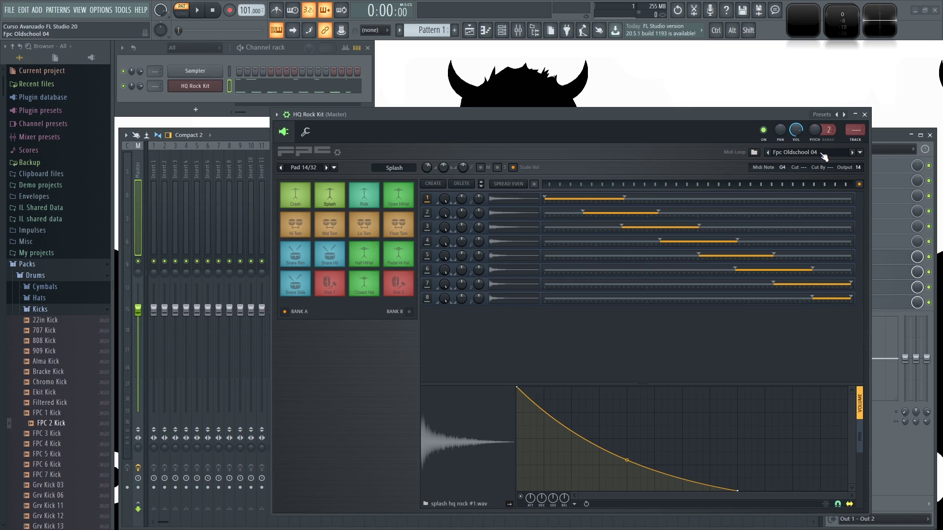
{"action": "key", "text": "space"}
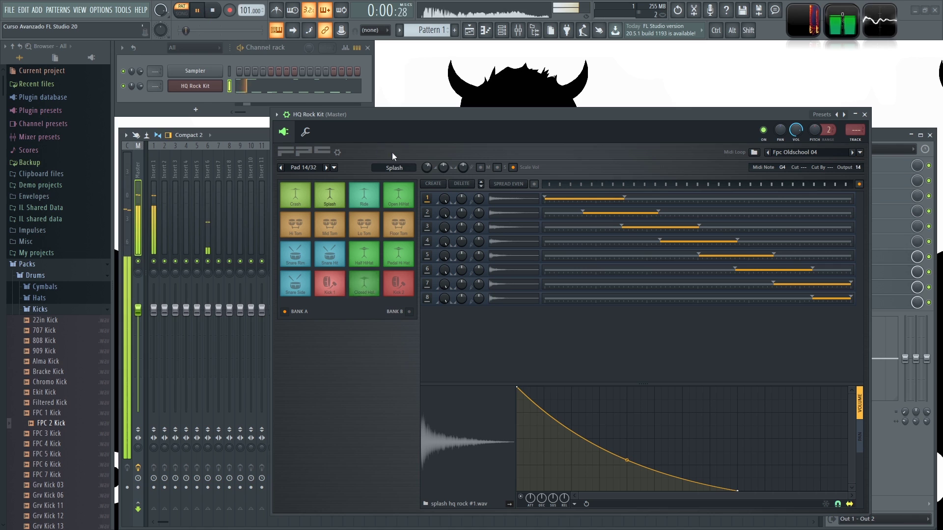
{"action": "left_click_drag", "start_coordinate": [428, 118], "coordinate": [353, 325]}
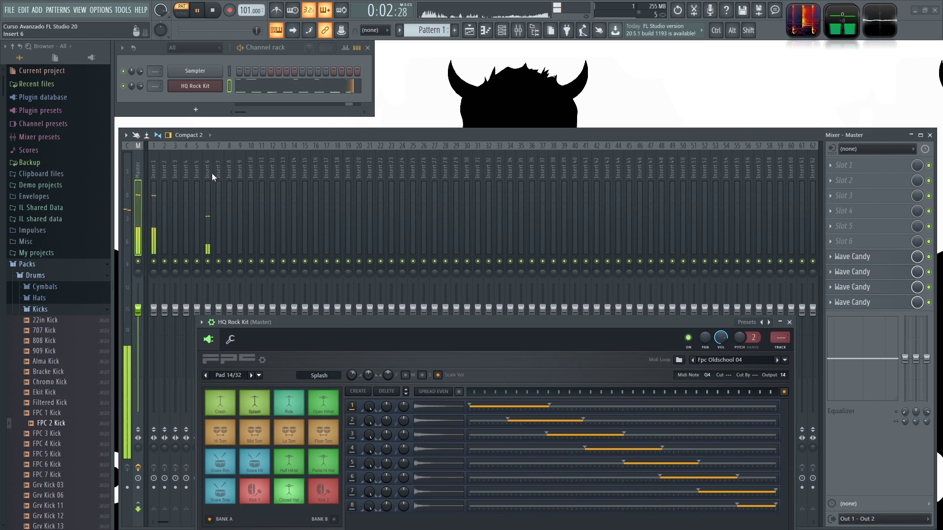
Raise the volume fader of mixer track Insert 6 slightly and cut its middle equalizer band by about 12 dB.
{"action": "left_click", "coordinate": [210, 159]}
{"action": "left_click_drag", "start_coordinate": [246, 324], "coordinate": [271, 396]}
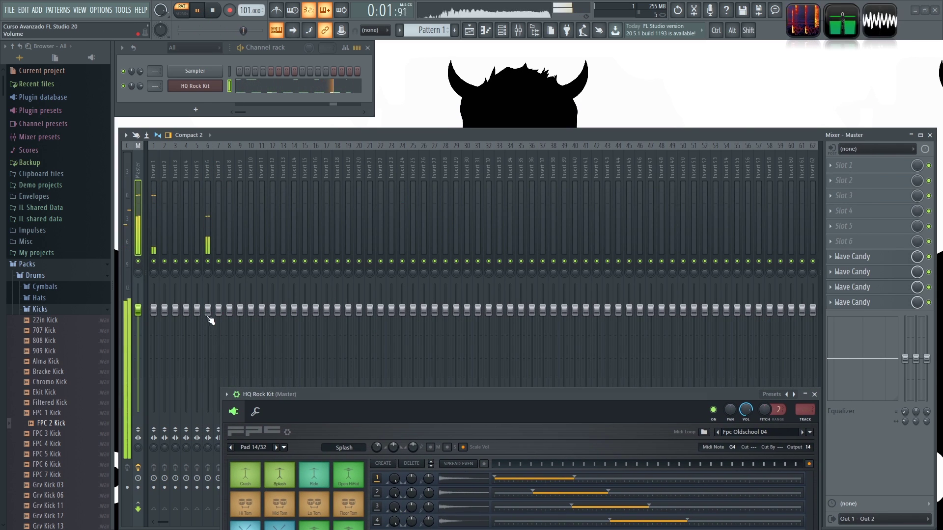
{"action": "left_click", "coordinate": [206, 174]}
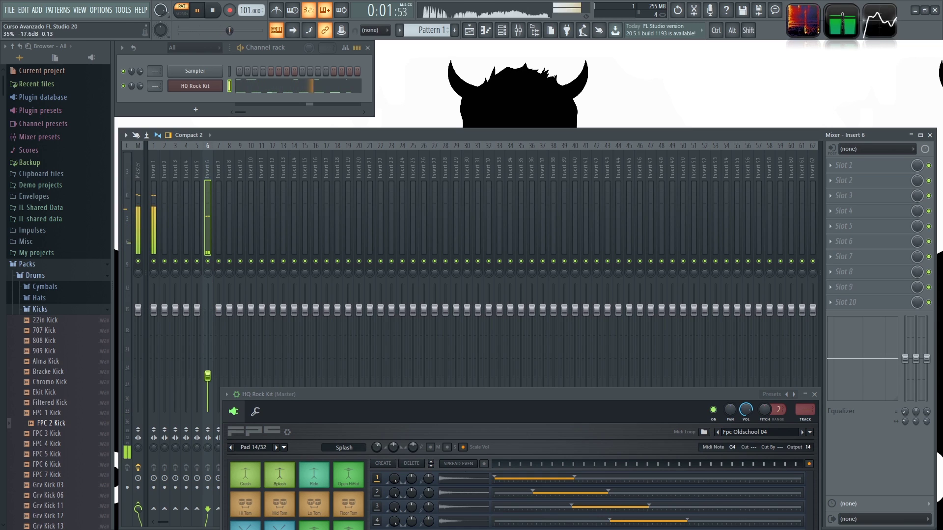
{"action": "left_click_drag", "start_coordinate": [208, 308], "coordinate": [208, 294]}
{"action": "left_click_drag", "start_coordinate": [863, 359], "coordinate": [849, 387]}
{"action": "left_click_drag", "start_coordinate": [521, 394], "coordinate": [527, 122]}
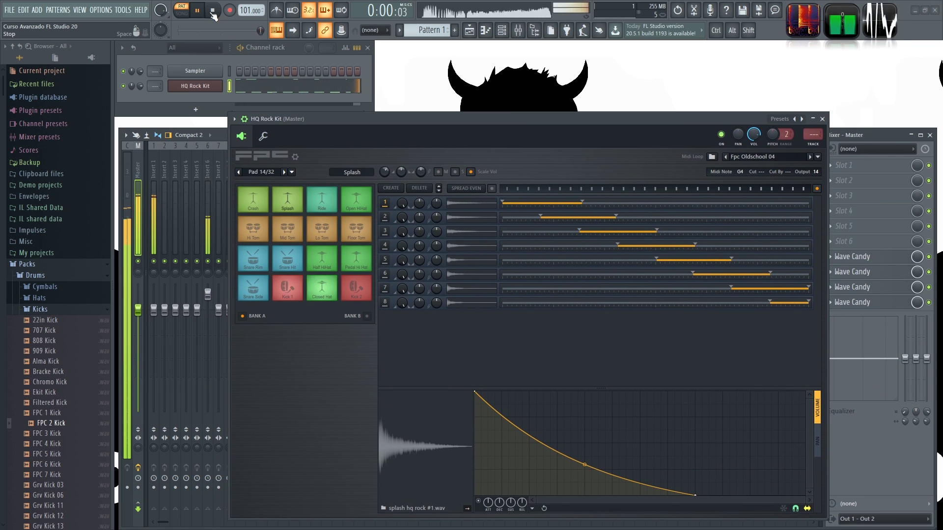
Stop playback and load the acoustic HQ Jazz Kit multi out preset.
{"action": "key", "text": "space"}
{"action": "left_click_drag", "start_coordinate": [639, 119], "coordinate": [599, 95]}
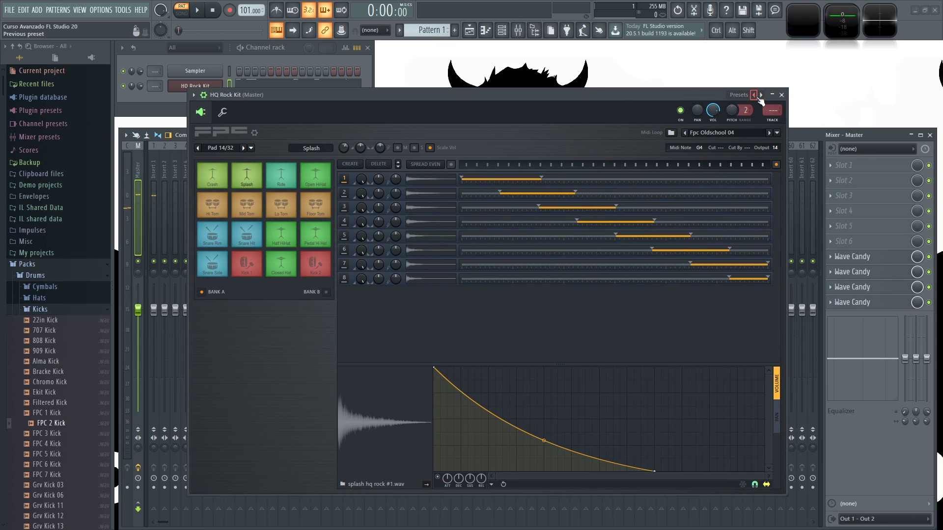
{"action": "left_click", "coordinate": [758, 97]}
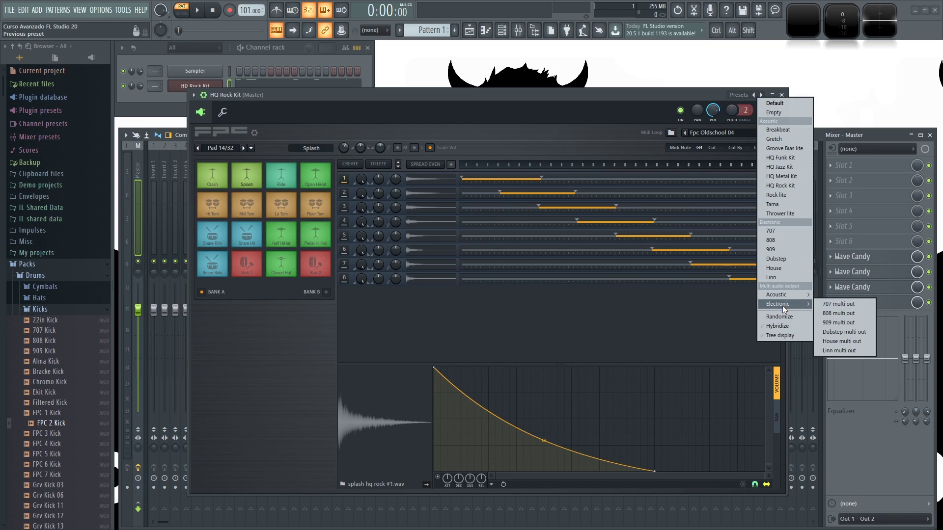
{"action": "mouse_move", "coordinate": [791, 296]}
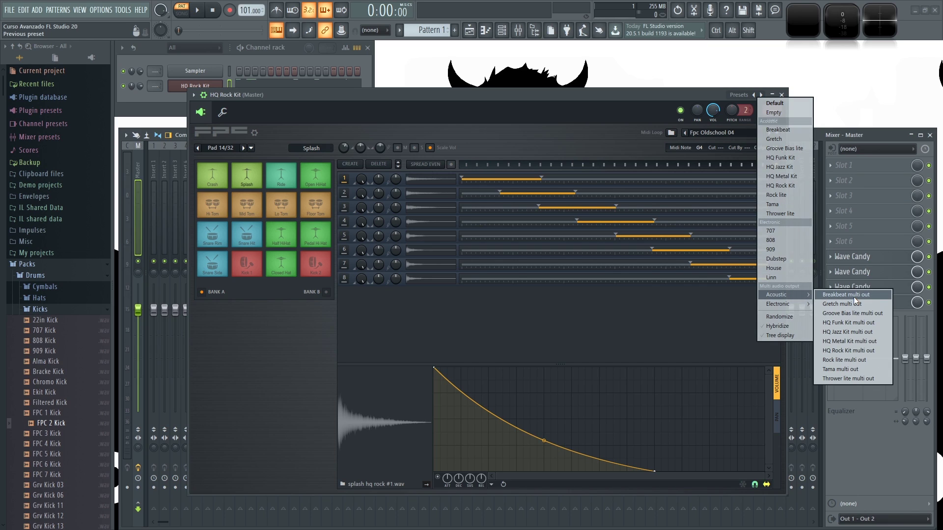
{"action": "left_click", "coordinate": [844, 335]}
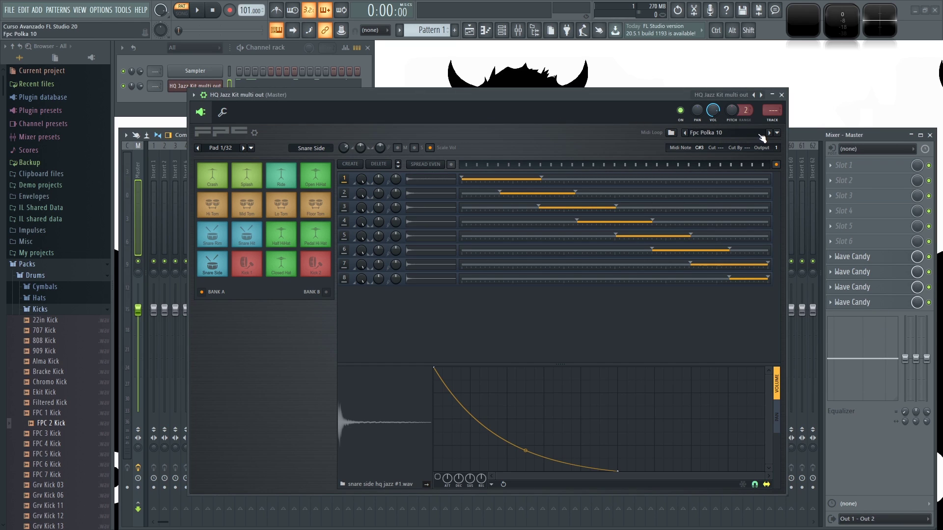
Audition the Crash, Splash, Ride, Open HiHat and four tom pads to see which mixer tracks they feed.
{"action": "left_click", "coordinate": [216, 180]}
{"action": "left_click", "coordinate": [247, 175]}
{"action": "left_click", "coordinate": [293, 178]}
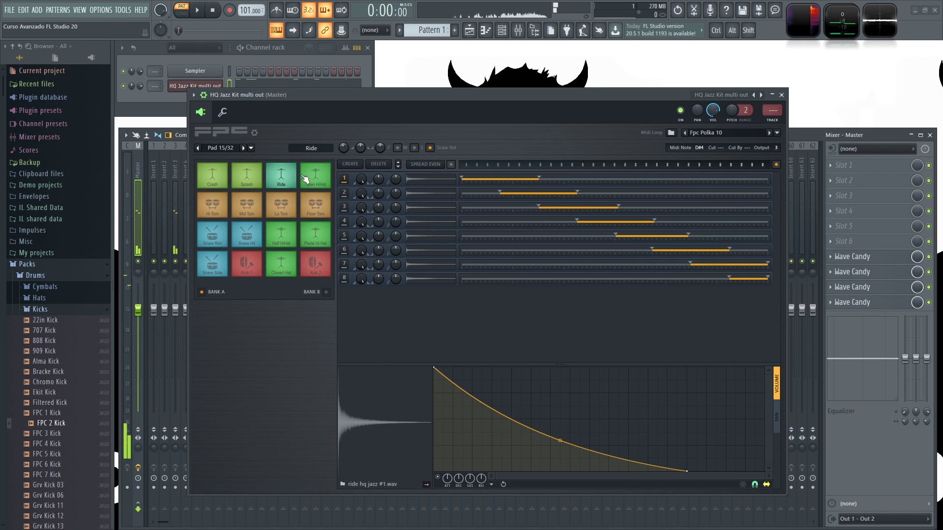
{"action": "left_click", "coordinate": [309, 178]}
{"action": "left_click", "coordinate": [315, 202]}
{"action": "left_click", "coordinate": [277, 205]}
{"action": "left_click", "coordinate": [240, 205]}
{"action": "left_click", "coordinate": [216, 207]}
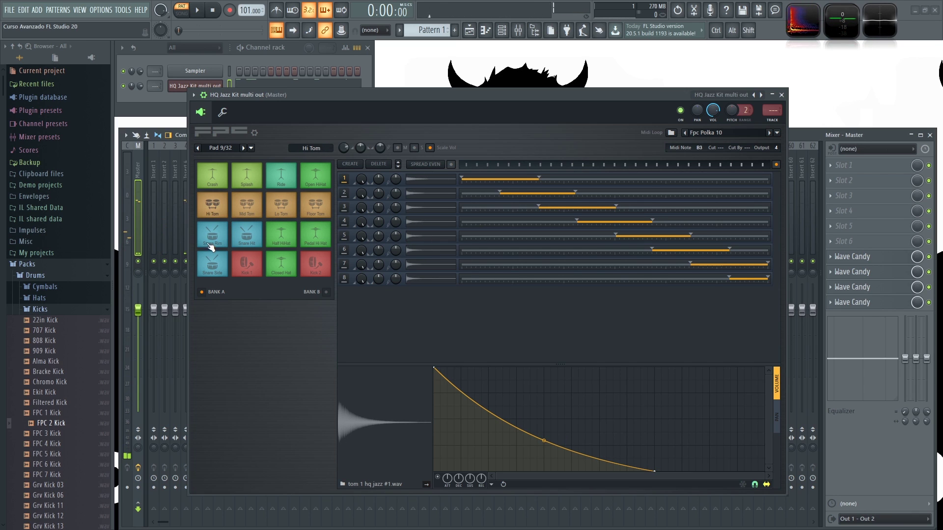
Audition the snare, hi-hat and kick pads of the jazz kit, ending on Closed Hat.
{"action": "left_click", "coordinate": [238, 238]}
{"action": "left_click", "coordinate": [283, 239]}
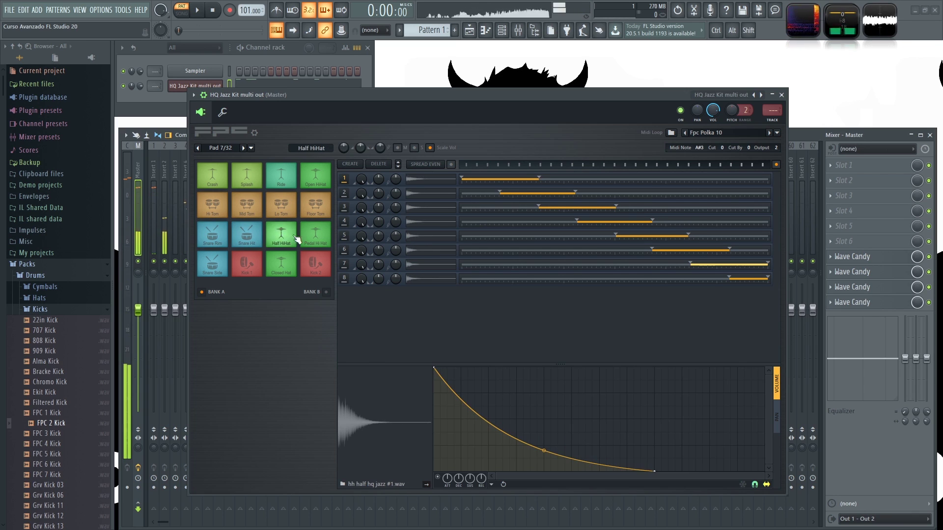
{"action": "left_click", "coordinate": [314, 265]}
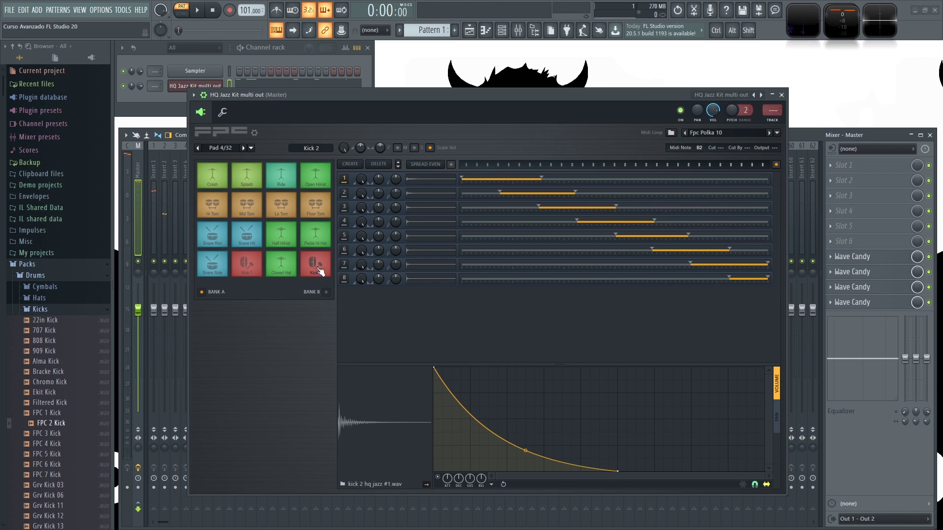
{"action": "left_click", "coordinate": [283, 269]}
{"action": "left_click", "coordinate": [253, 270]}
{"action": "left_click", "coordinate": [207, 270]}
{"action": "left_click", "coordinate": [281, 269]}
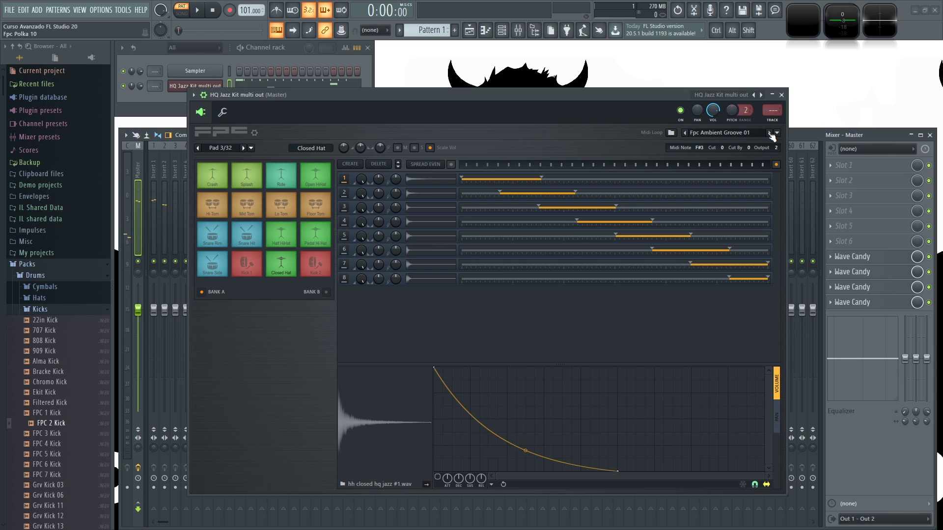
Load the Fpc Ambient Groove 02 MIDI loop and play it through the multi-output jazz kit.
{"action": "left_click_drag", "start_coordinate": [403, 125], "coordinate": [443, 94]}
{"action": "key", "text": "space"}
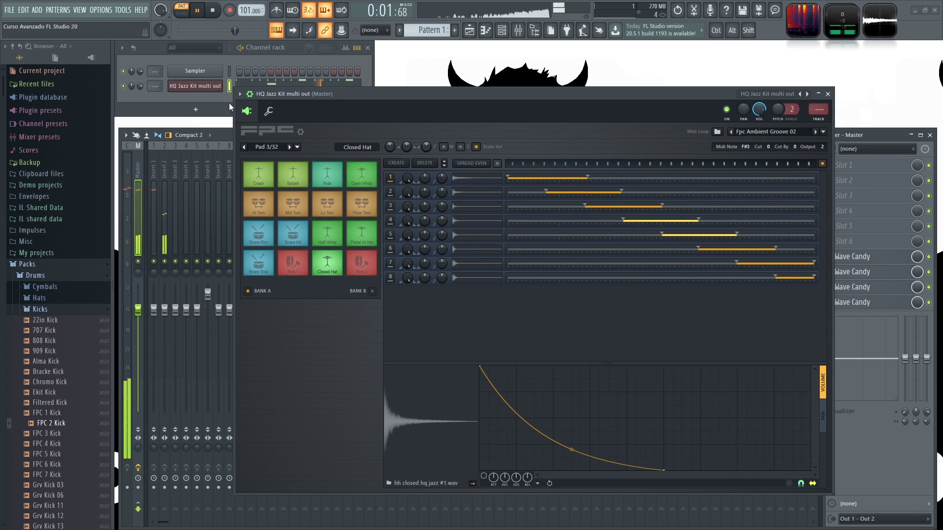
{"action": "key", "text": "space"}
Assign the HQ Jazz Kit multi out channel to mixer track 6 and play the loop to check the routing.
{"action": "left_click_drag", "start_coordinate": [818, 109], "coordinate": [818, 101]}
{"action": "key", "text": "space"}
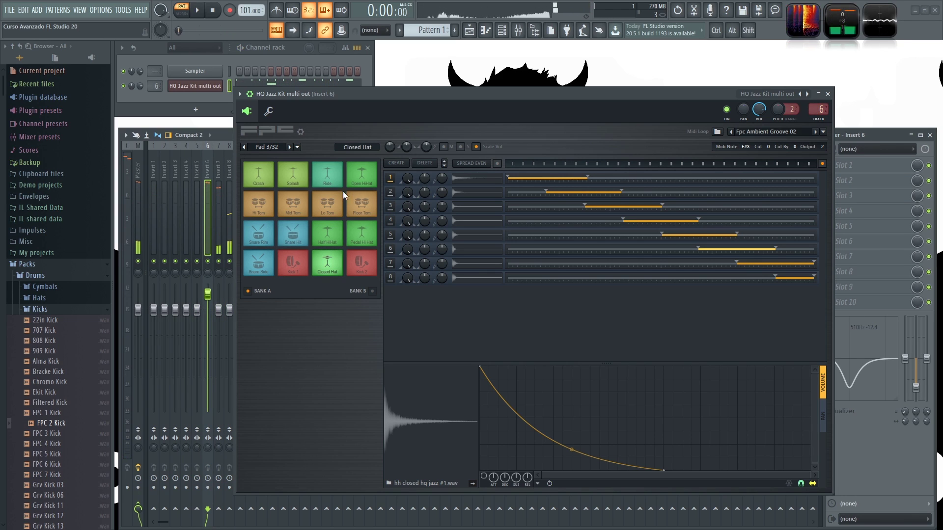
{"action": "key", "text": "space"}
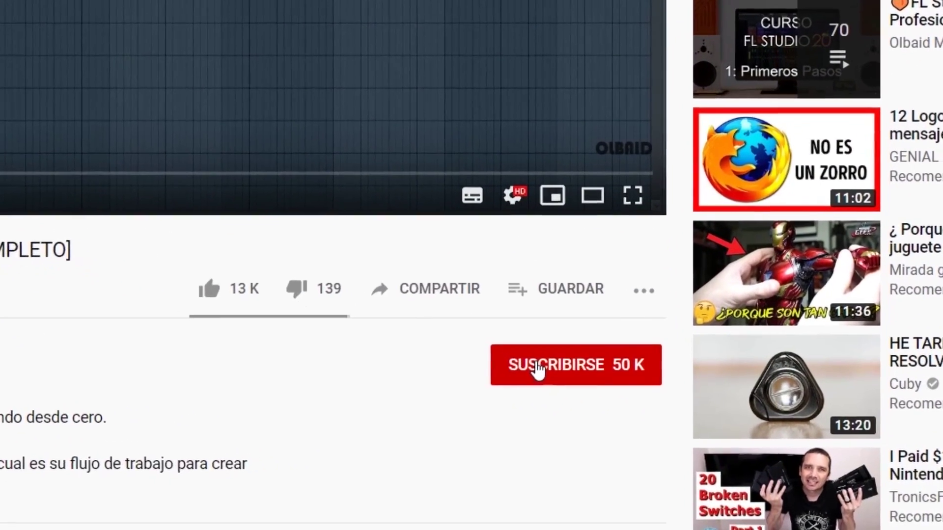
{"action": "left_click", "coordinate": [612, 358]}
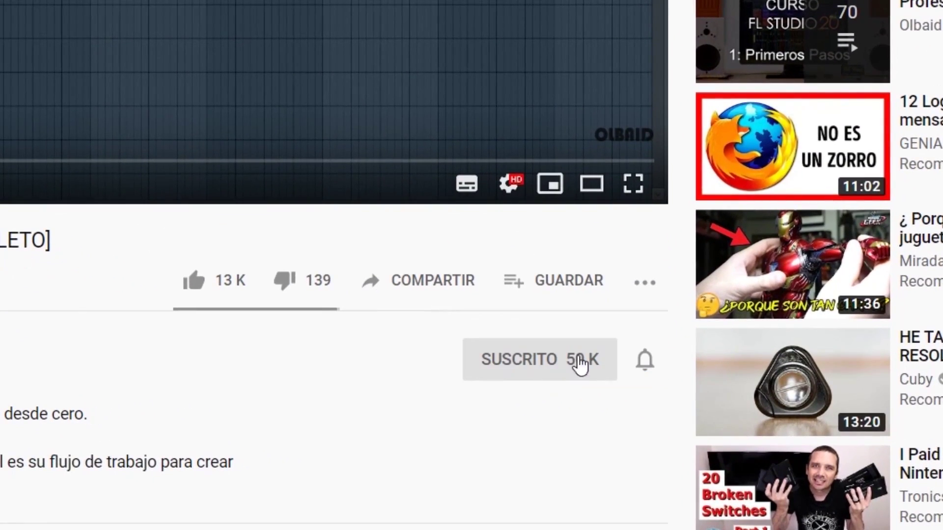
{"action": "left_click", "coordinate": [644, 361]}
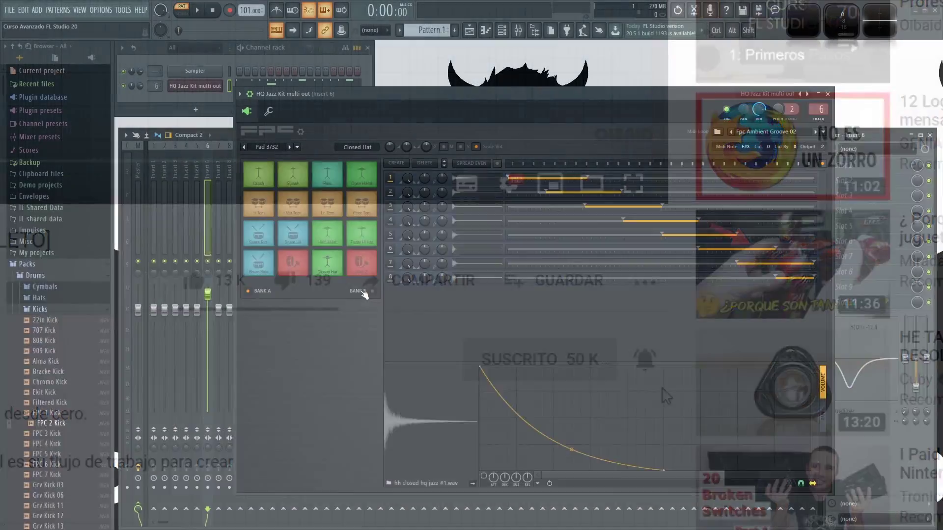